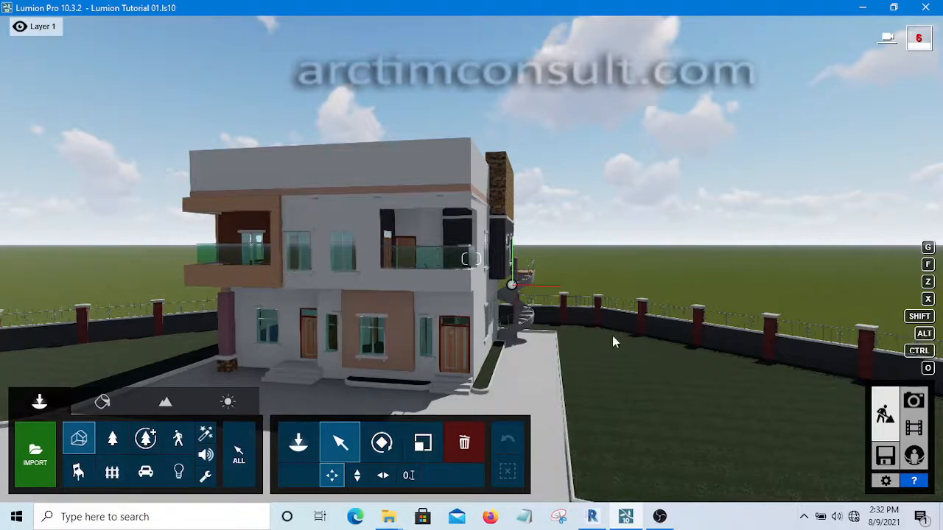
Step: Switch to Revit and examine the exterior walls of the house in the 3D view
right_drag(613, 341, 598, 251)
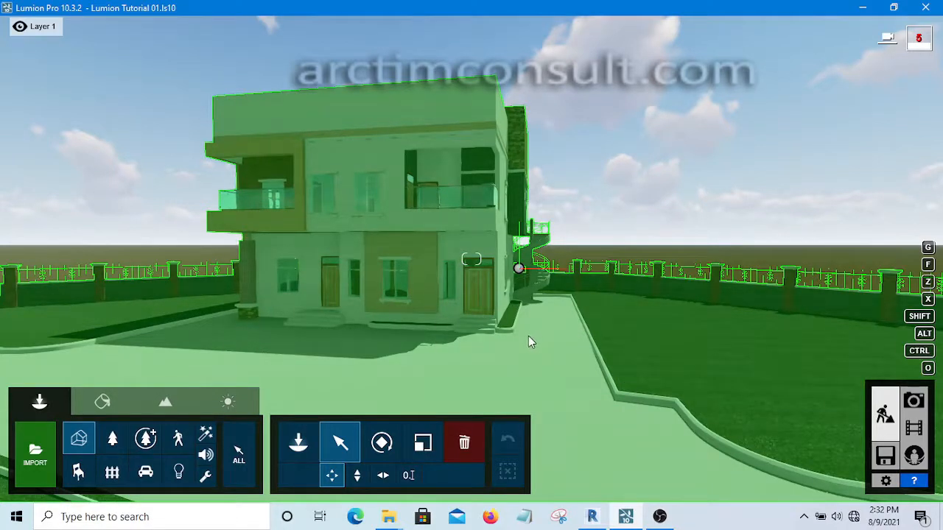
click(591, 521)
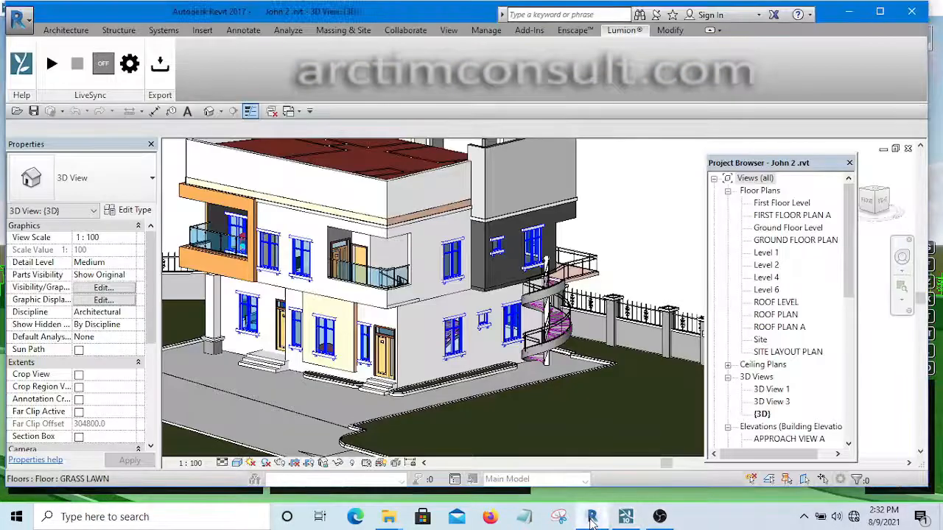
middle_drag(638, 210, 658, 277)
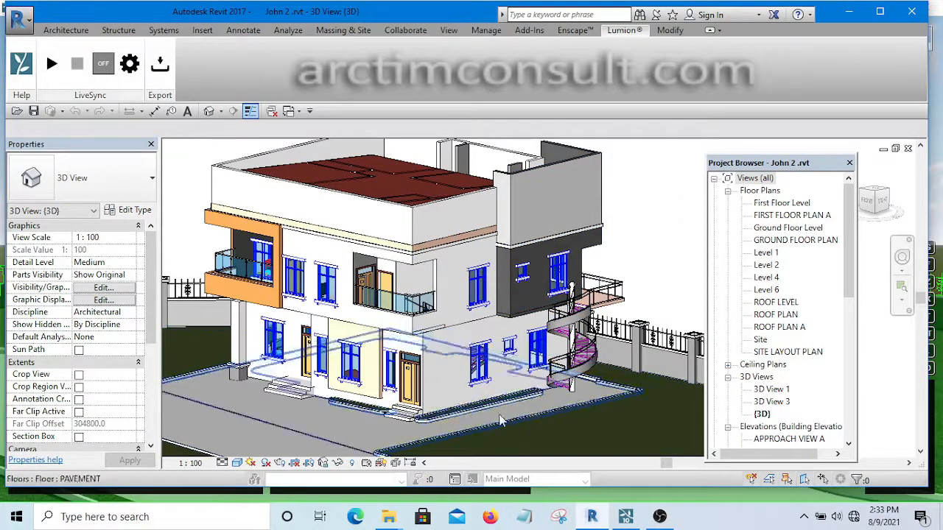
shift+middle_drag(632, 240, 630, 233)
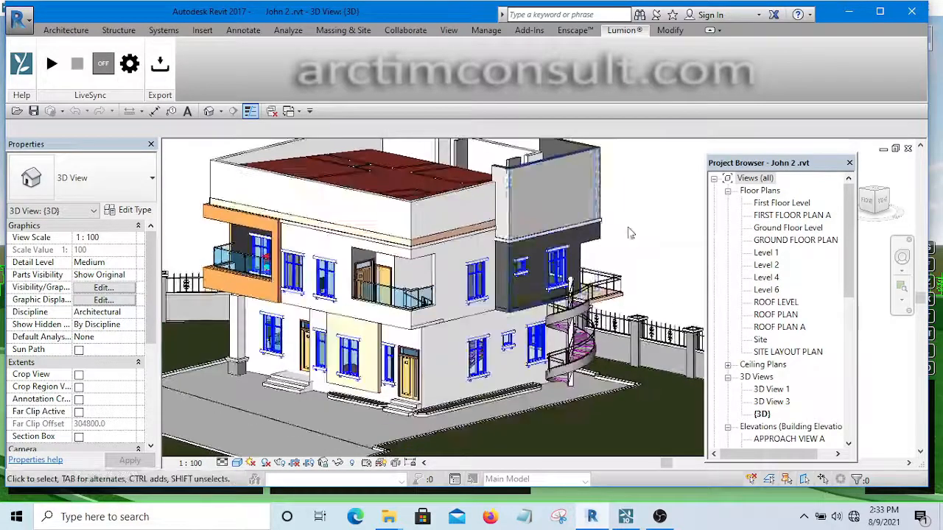
scroll(574, 162, up, 3)
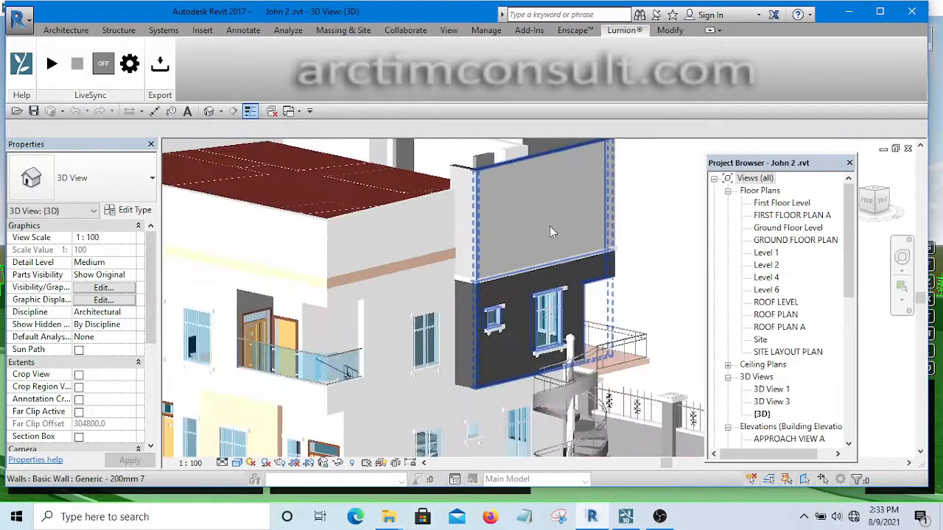
click(518, 208)
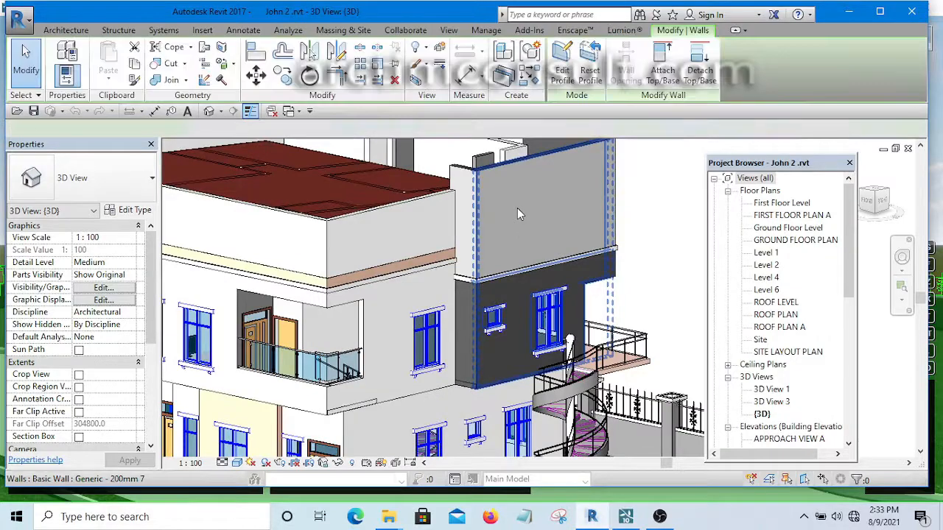
click(704, 207)
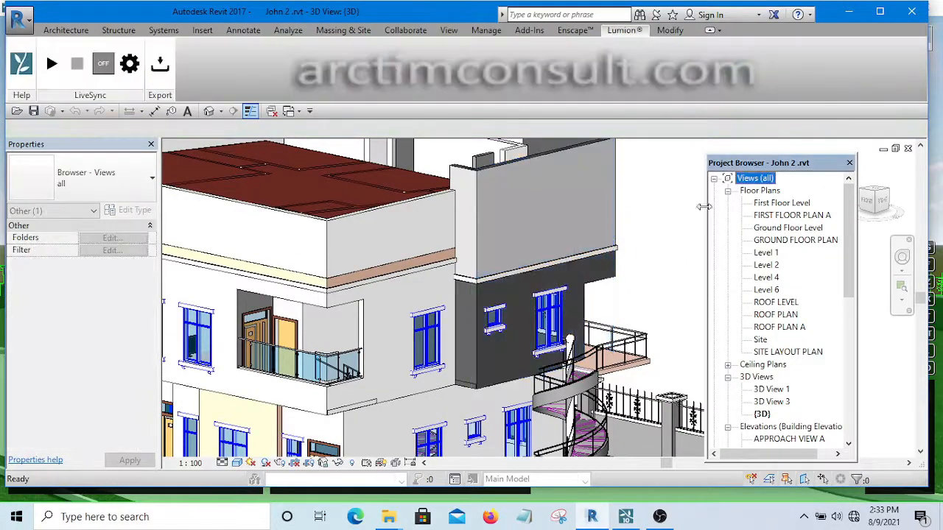
scroll(656, 196, down, 3)
click(463, 341)
scroll(463, 341, up, 1)
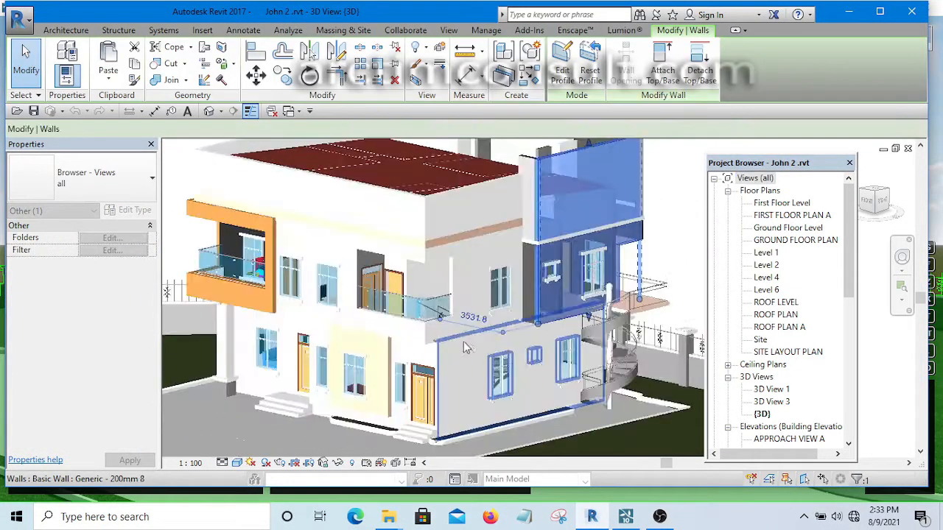
scroll(431, 293, down, 2)
click(579, 190)
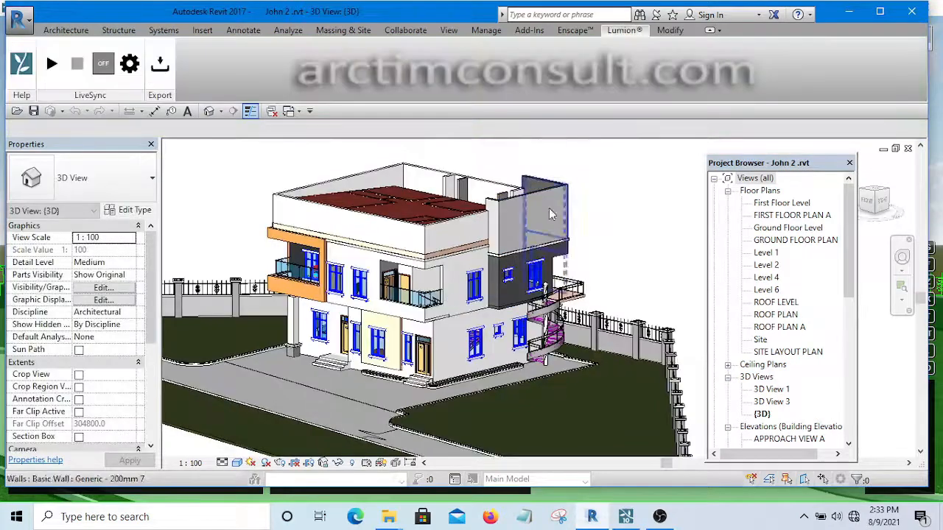
scroll(346, 245, up, 2)
Step: Check the material assigned to the structure layer of the upper front wall's type in the Material Browser
click(352, 231)
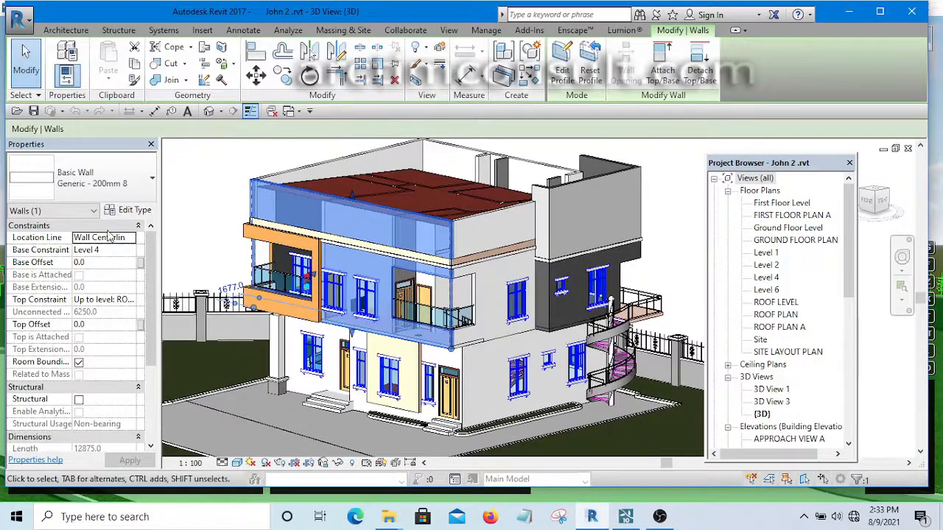
click(129, 212)
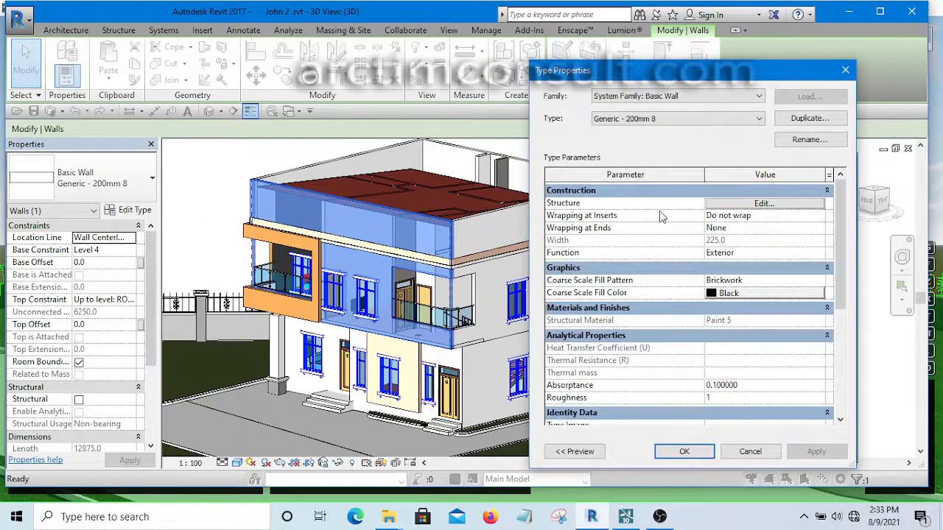
click(763, 191)
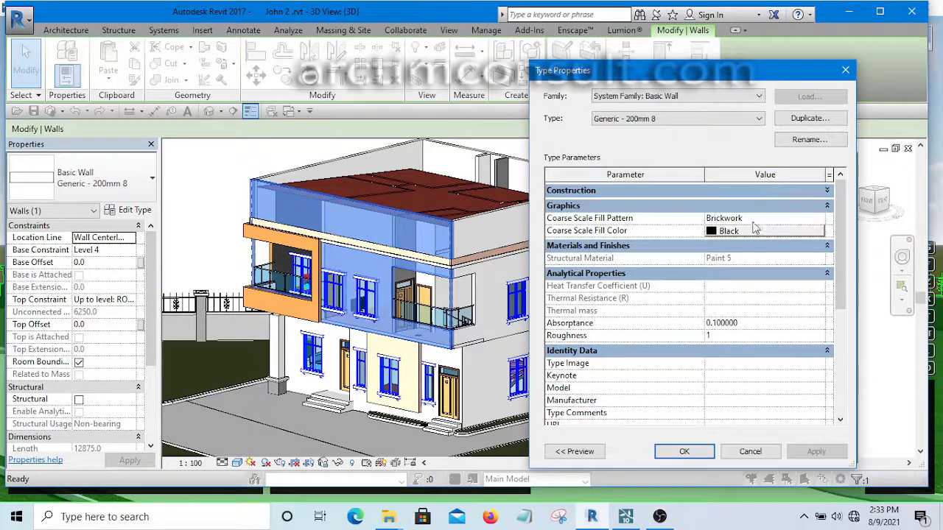
click(828, 191)
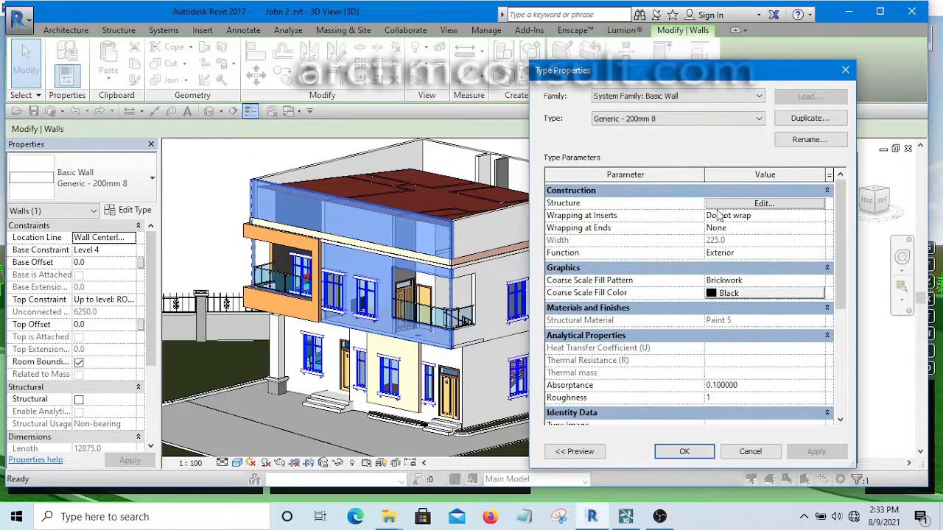
click(746, 206)
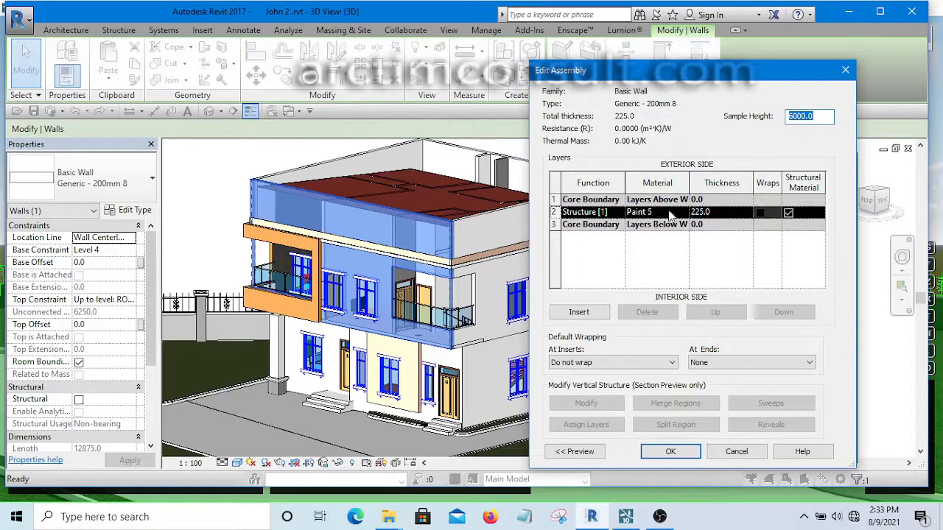
click(685, 212)
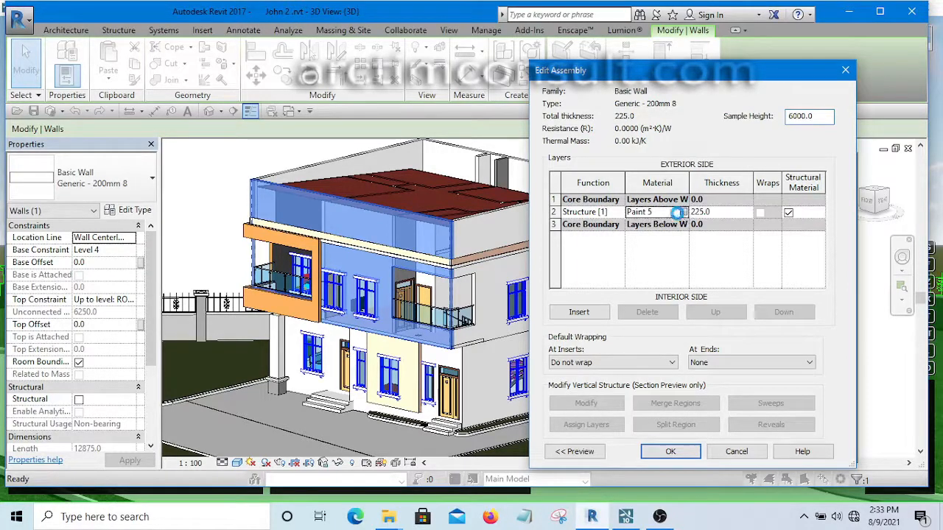
click(683, 212)
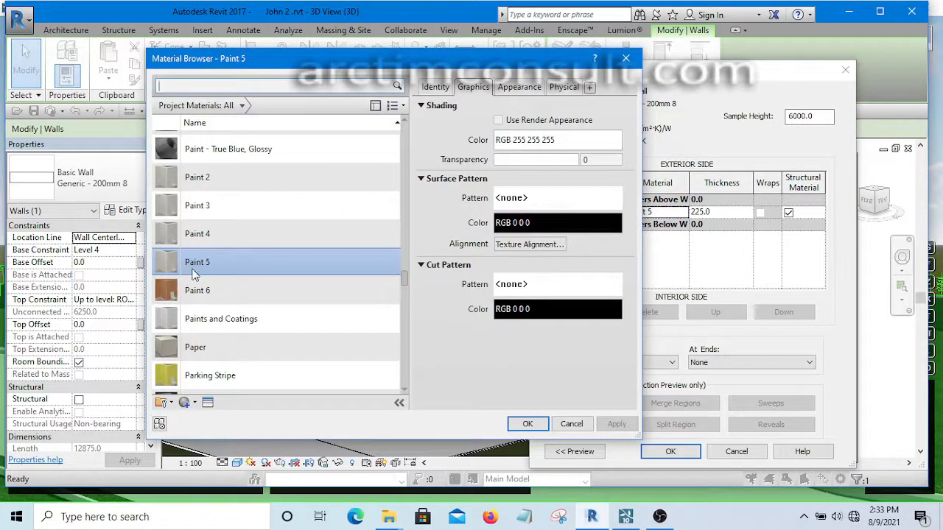
click(530, 425)
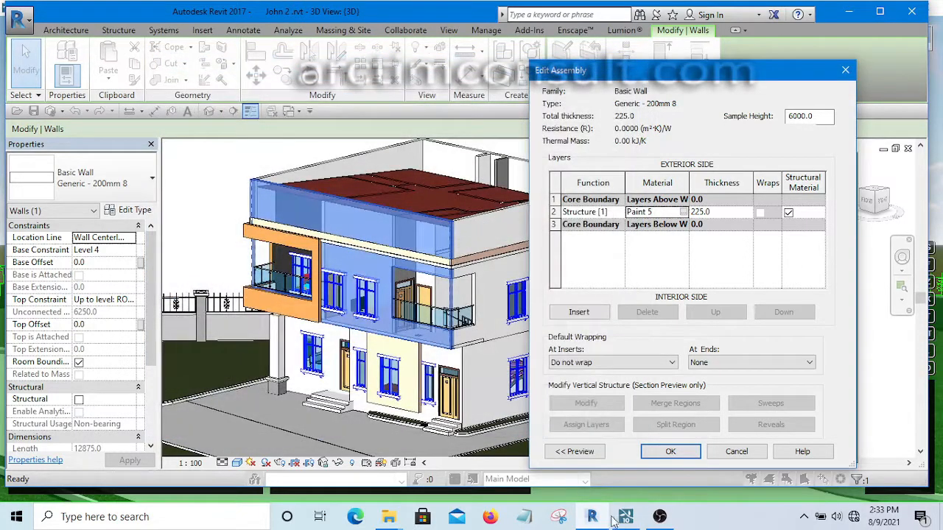
Step: Switch to Lumion and activate the Material Editor for the imported house model
click(623, 515)
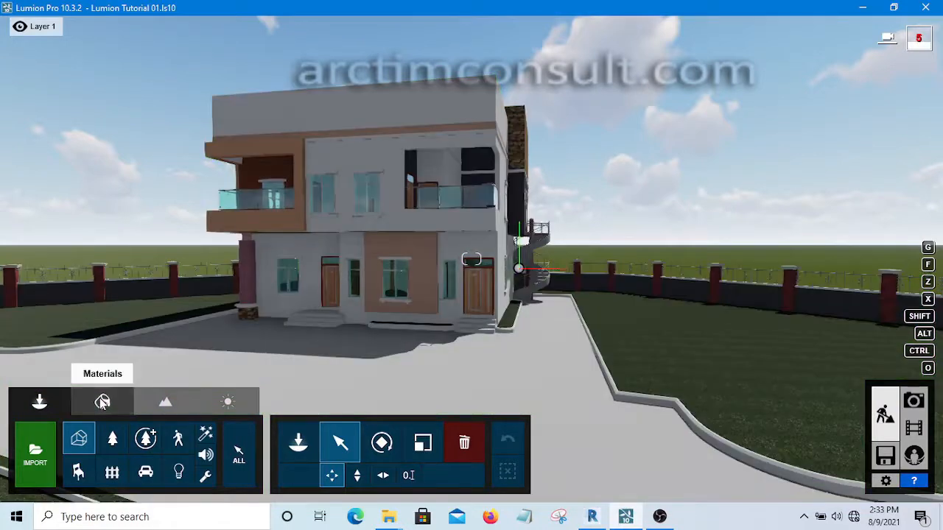
click(102, 402)
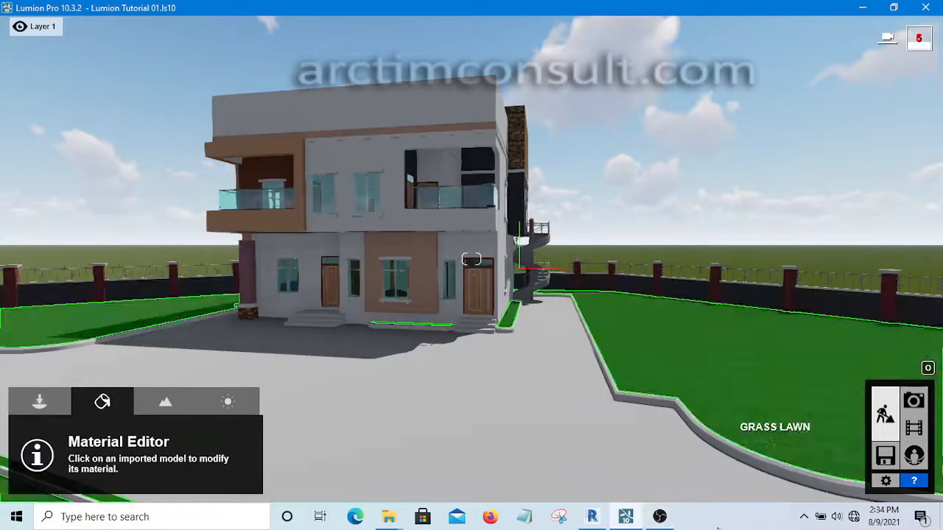
Step: Return to Revit, accept the wall's assembly and type properties, and deselect the wall
click(593, 516)
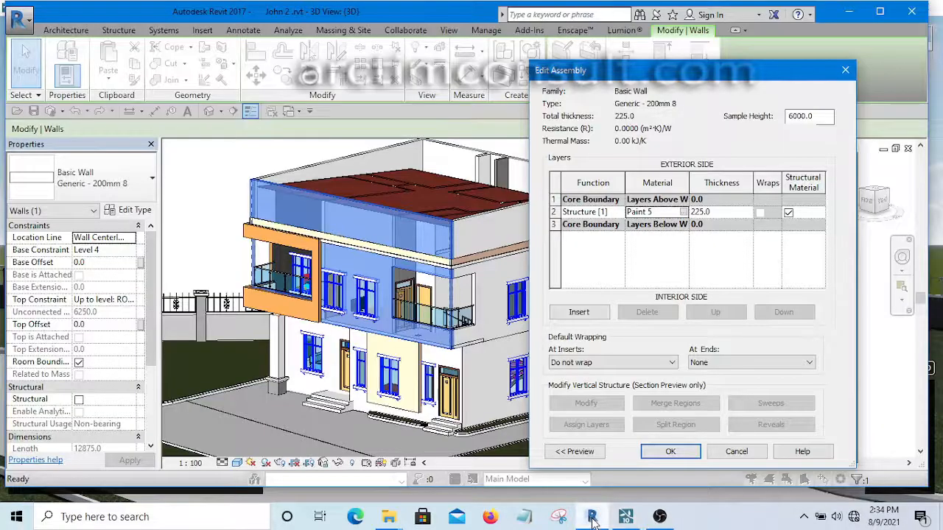
click(672, 452)
click(700, 453)
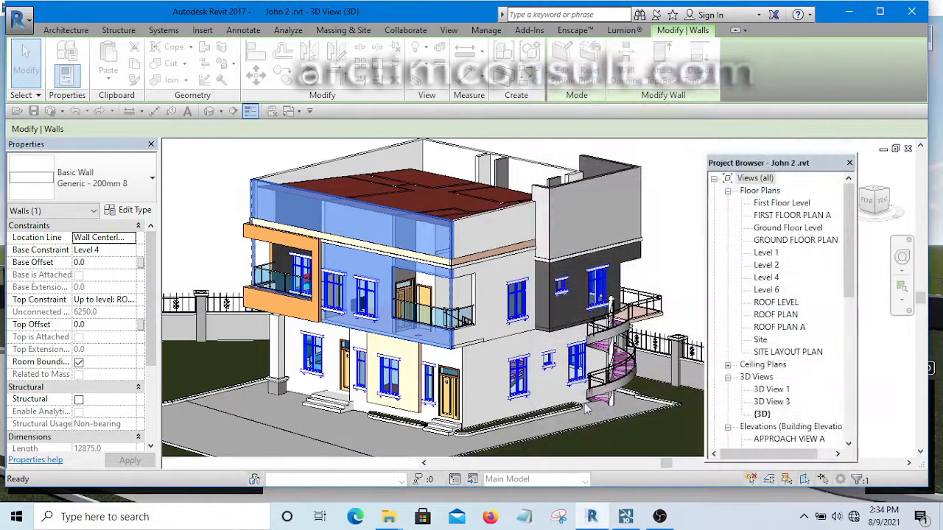
click(223, 189)
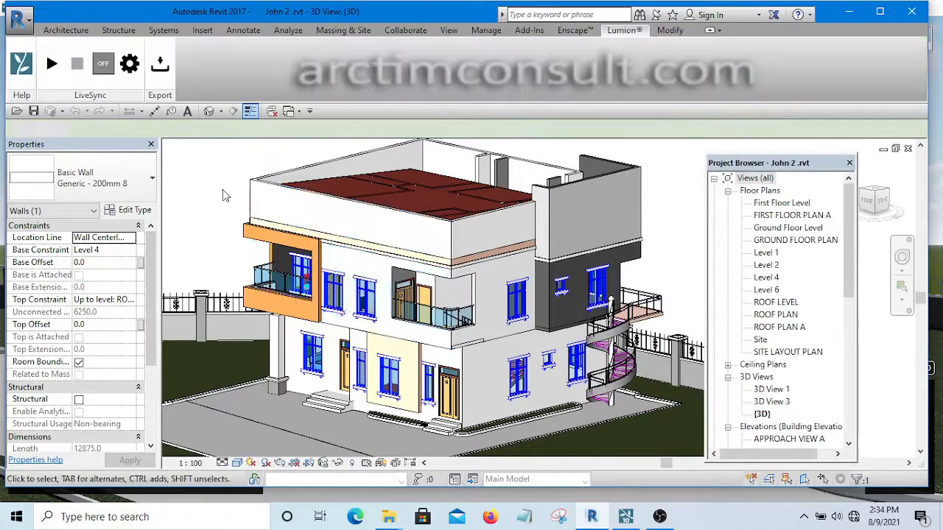
Step: Check the material assigned to the structure layer of the pavement floor around the house, and close its type properties
click(266, 412)
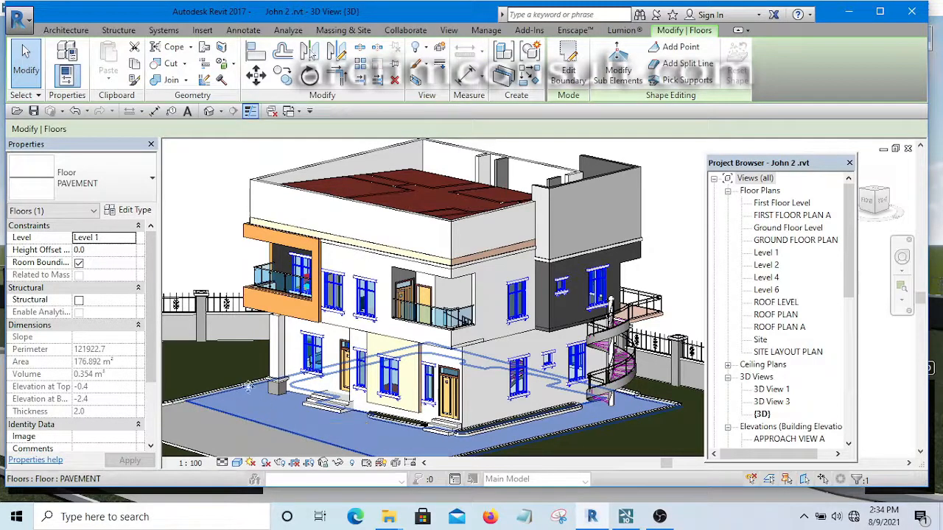
click(135, 212)
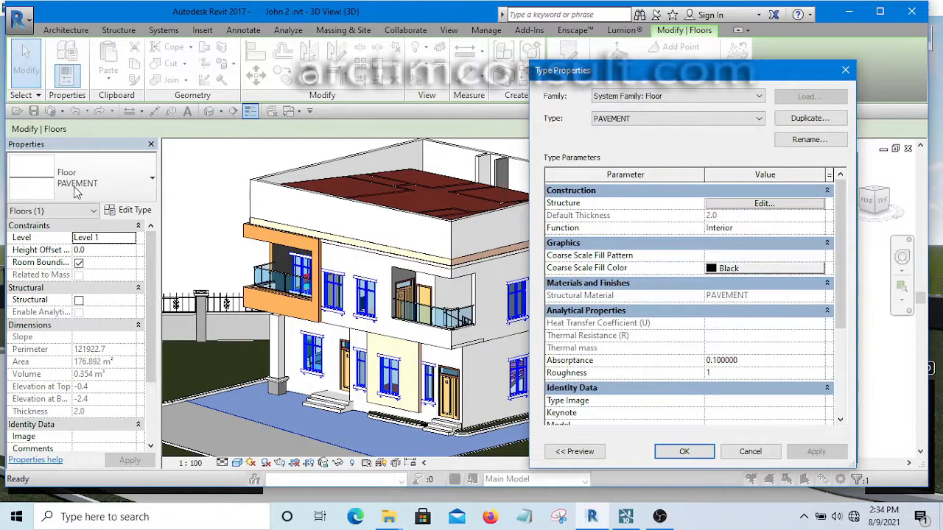
click(762, 204)
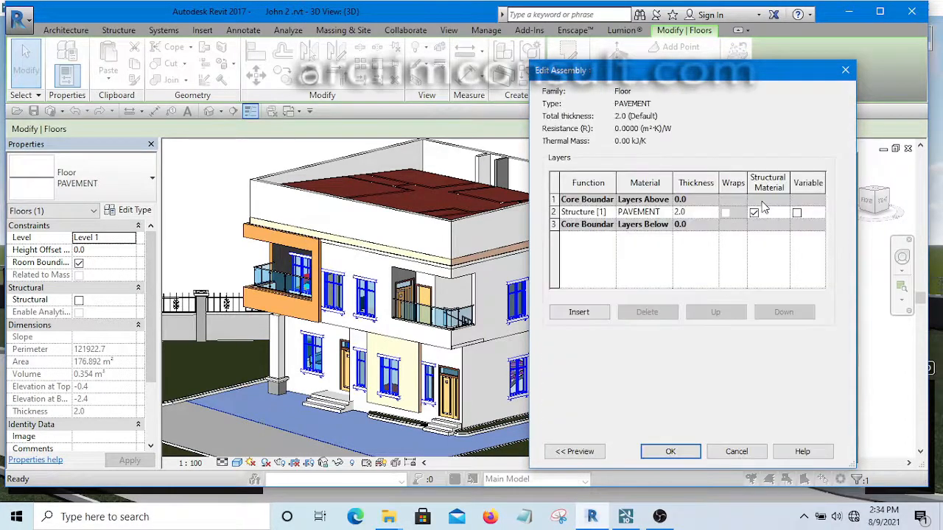
click(666, 212)
click(667, 213)
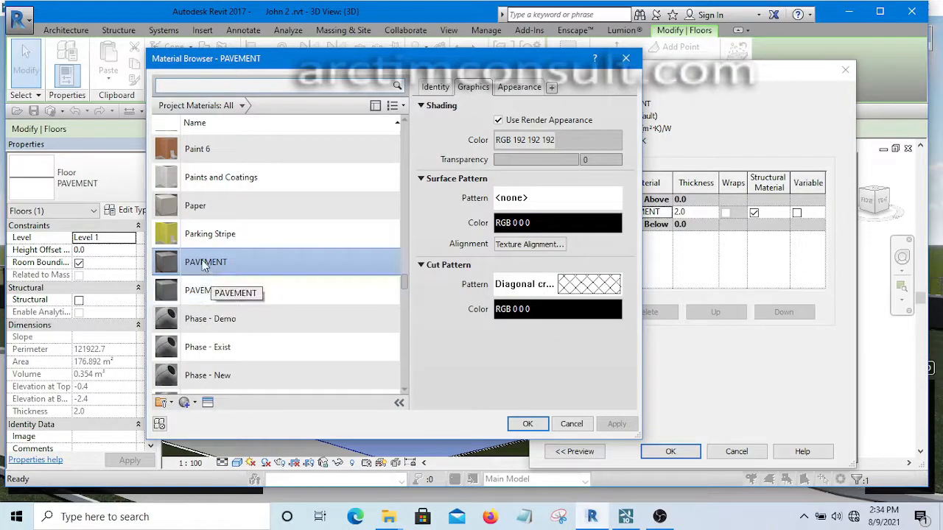
click(529, 424)
click(668, 451)
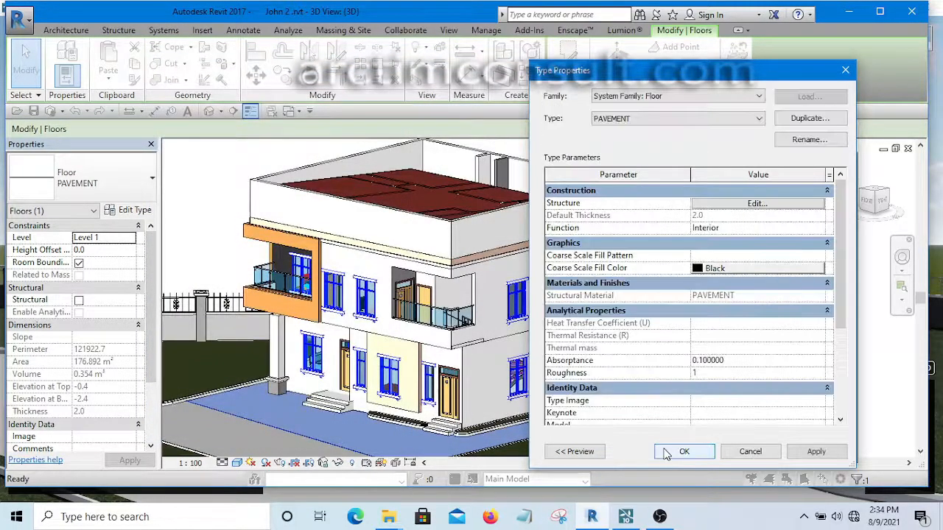
click(682, 453)
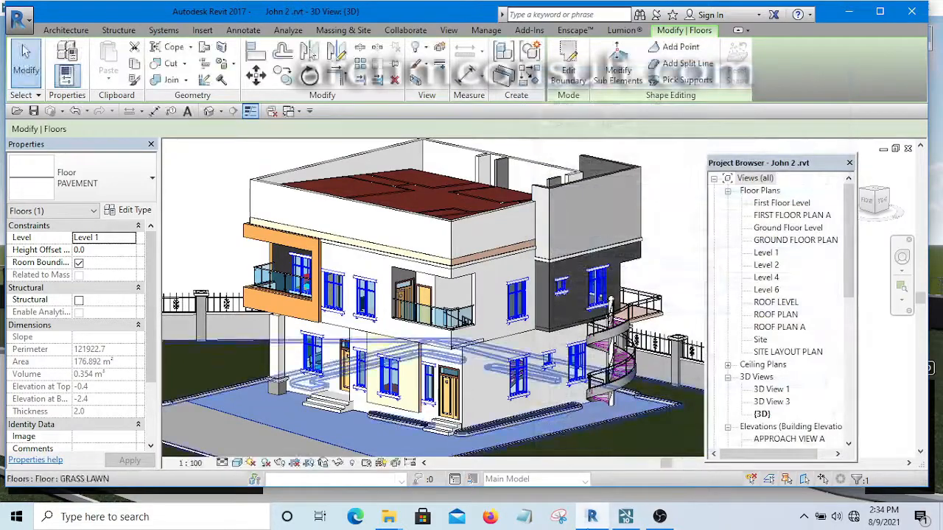
Step: Switch to Lumion and assign the Standard material to the Masonry - Stone cladding on the upper side wall
click(627, 518)
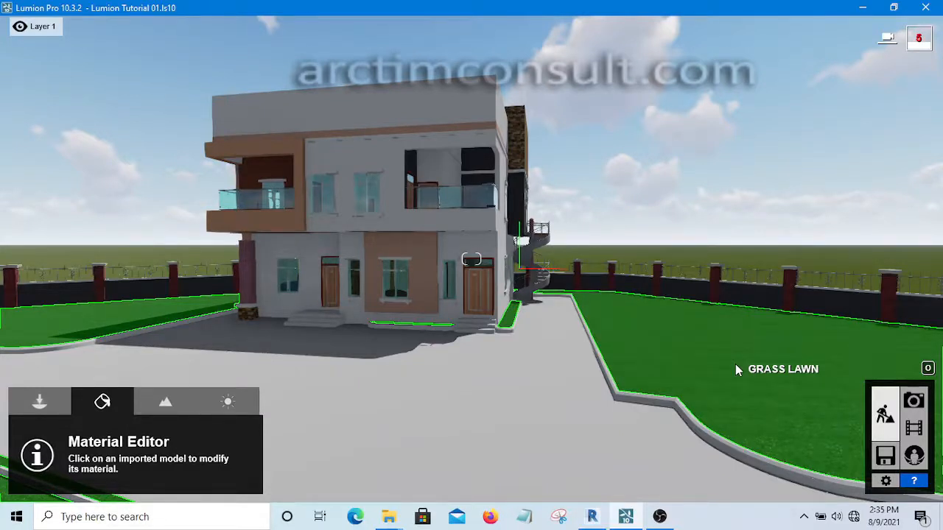
key(w)
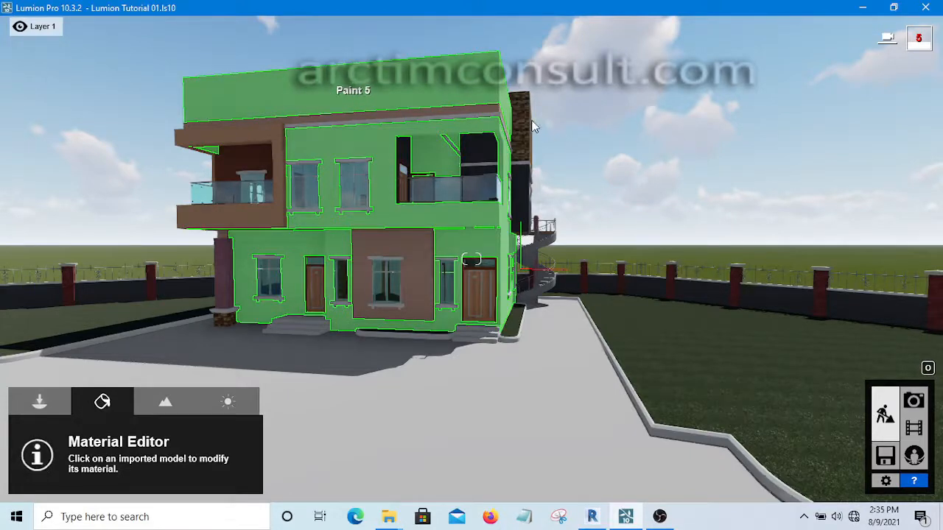
key(w)
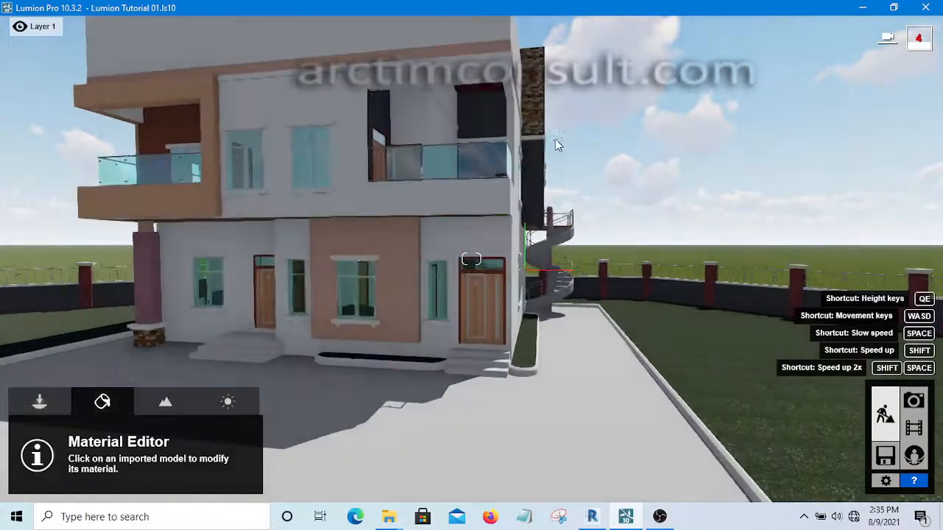
key(w)
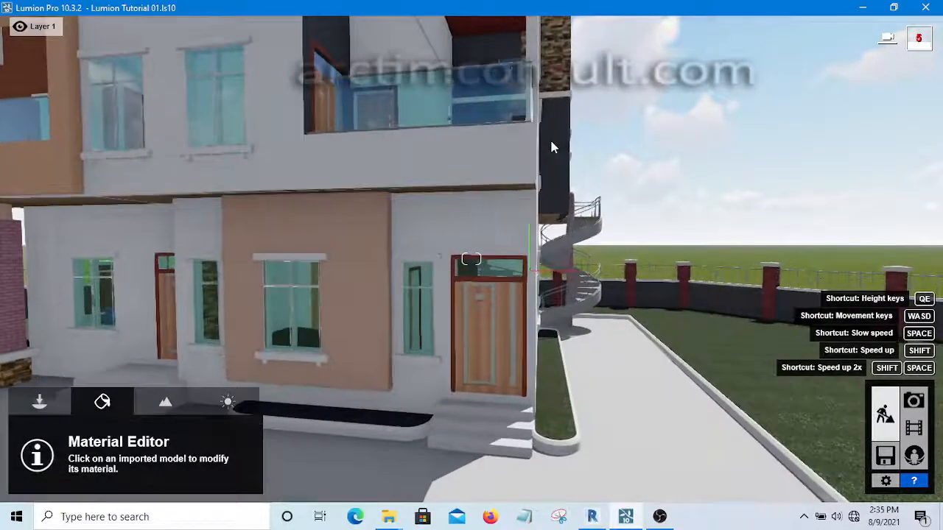
key(q)
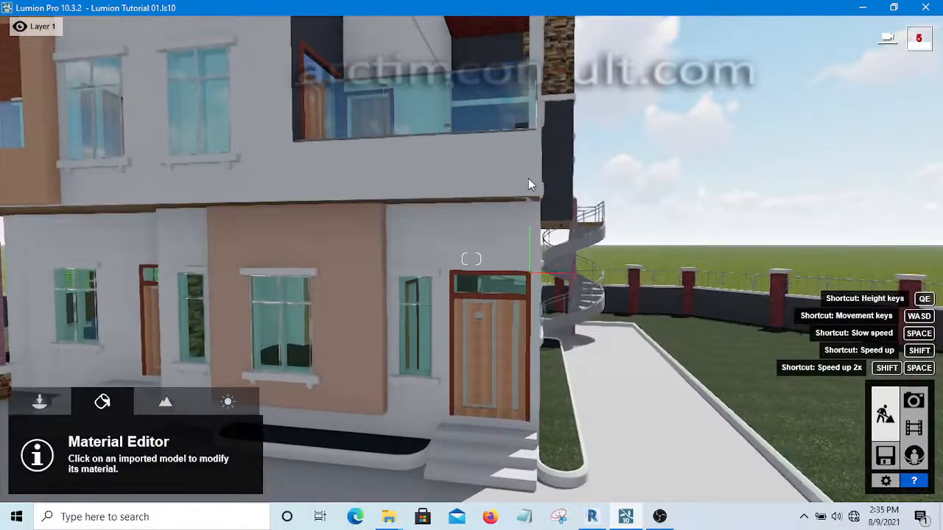
key(q)
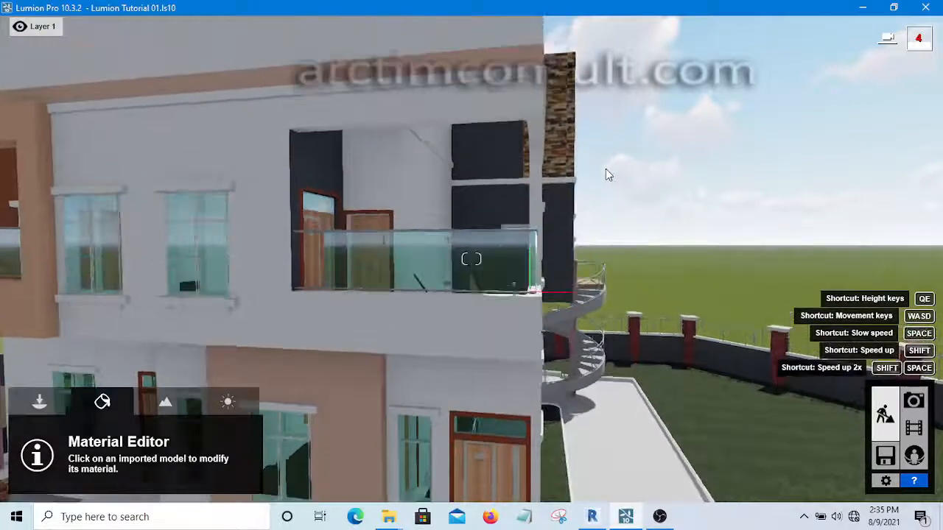
key(d)
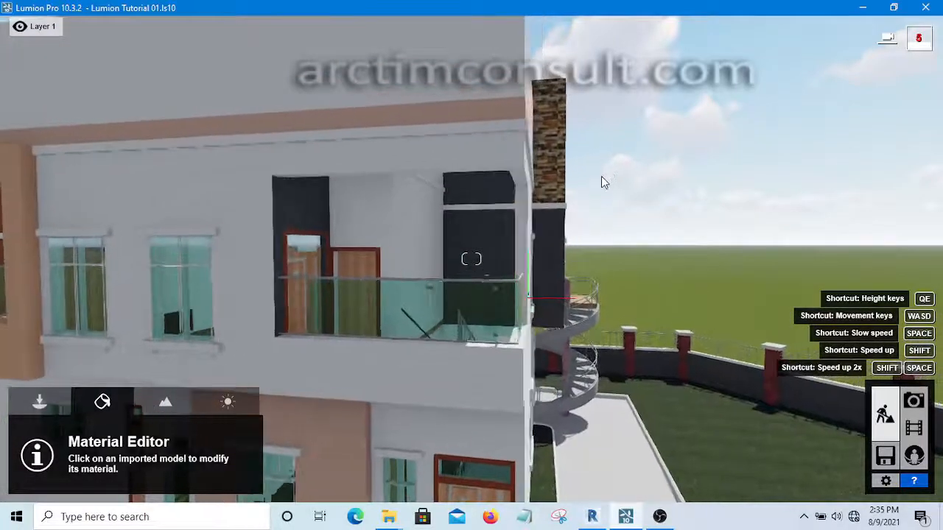
key(d)
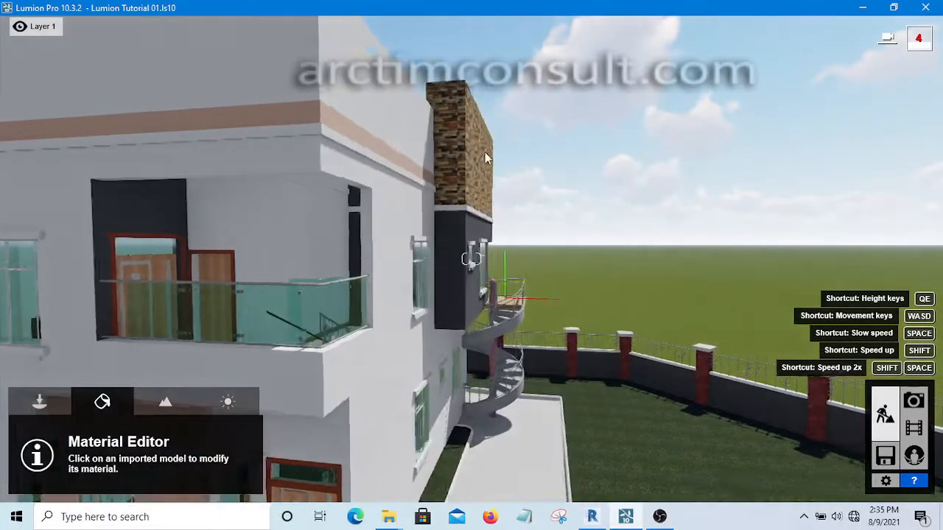
key(d)
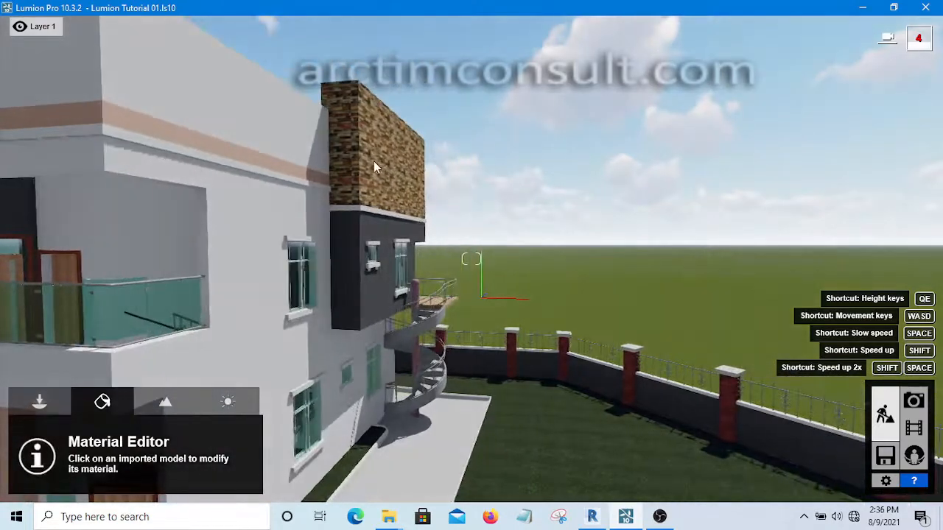
key(d)
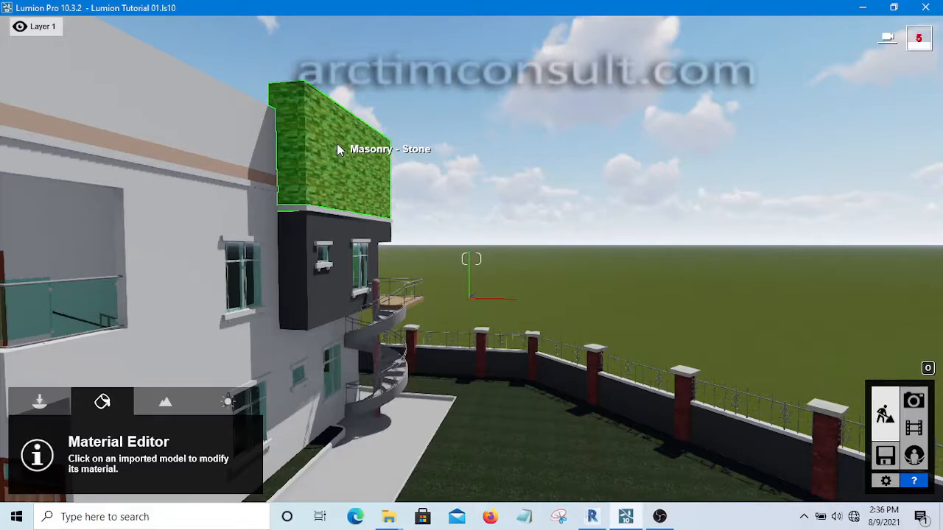
click(330, 154)
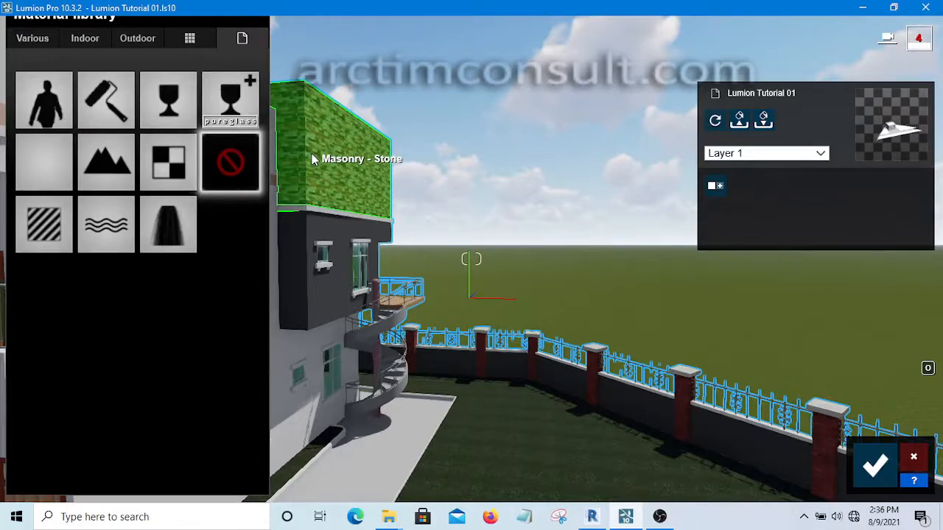
click(44, 224)
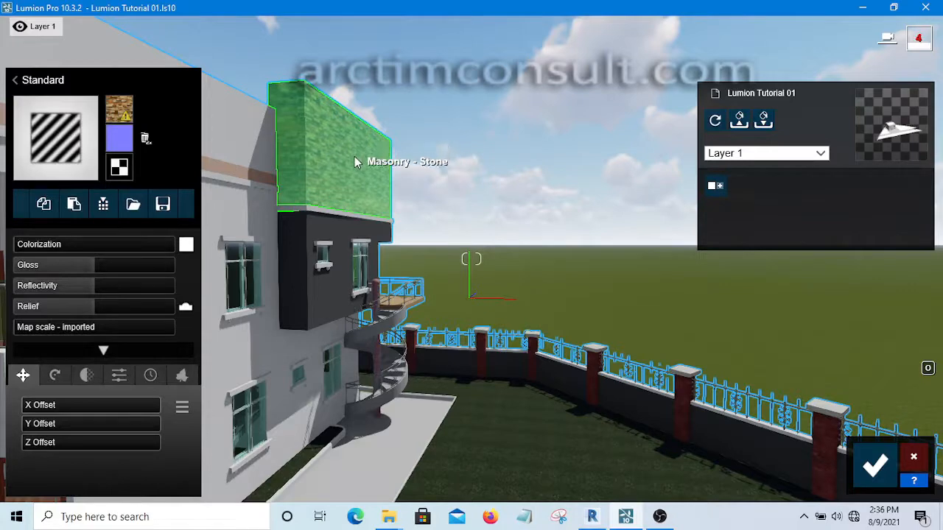
Step: Lower the stone cladding's gloss to a small amount and set its reflectivity to about 0.2
mouse_move(79, 271)
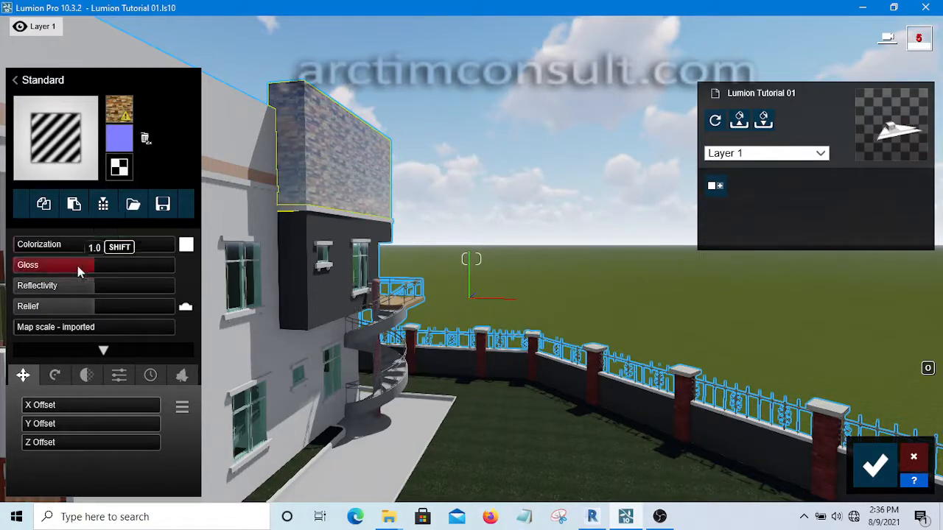
click(42, 271)
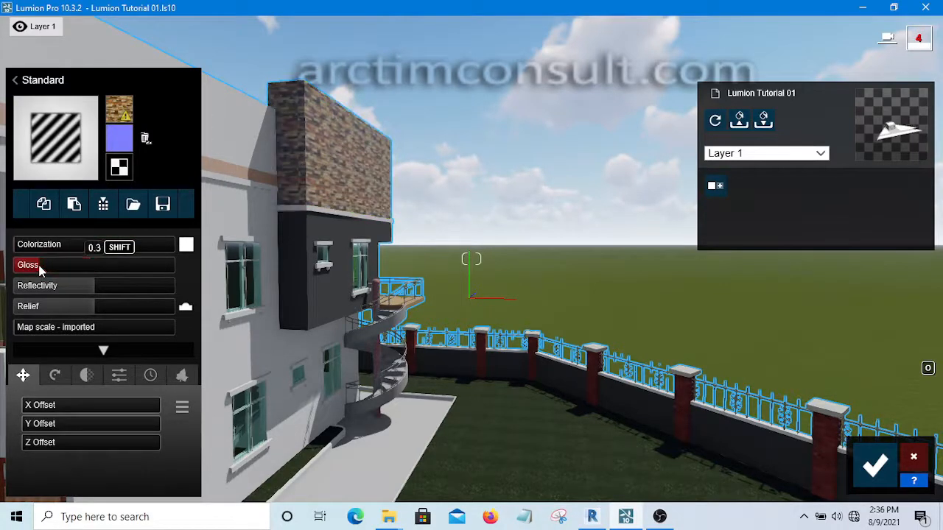
click(33, 266)
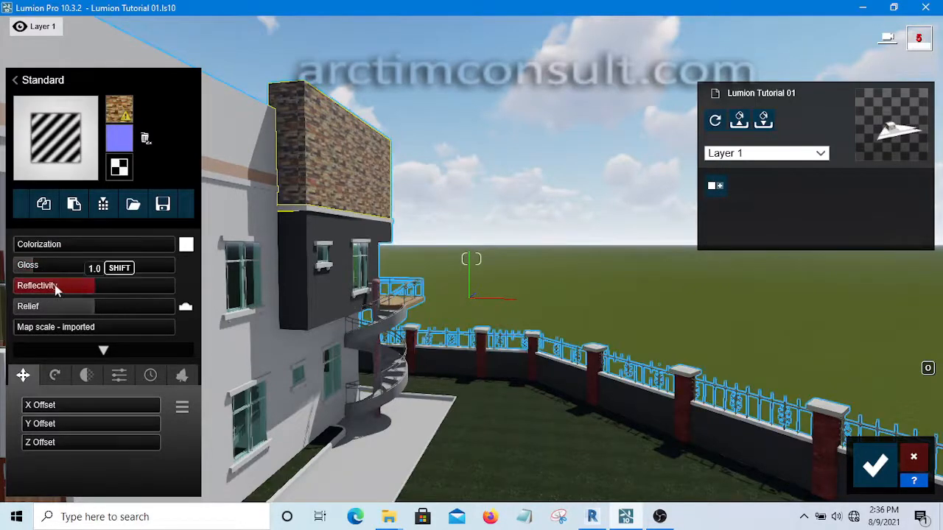
click(37, 290)
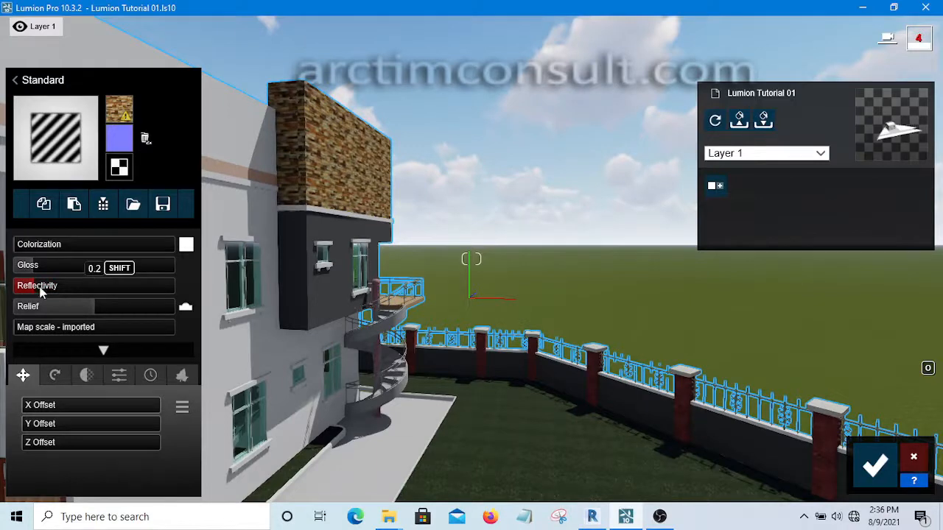
Step: Flip the relief direction of the stone material and add a slight amount of weathering
click(185, 309)
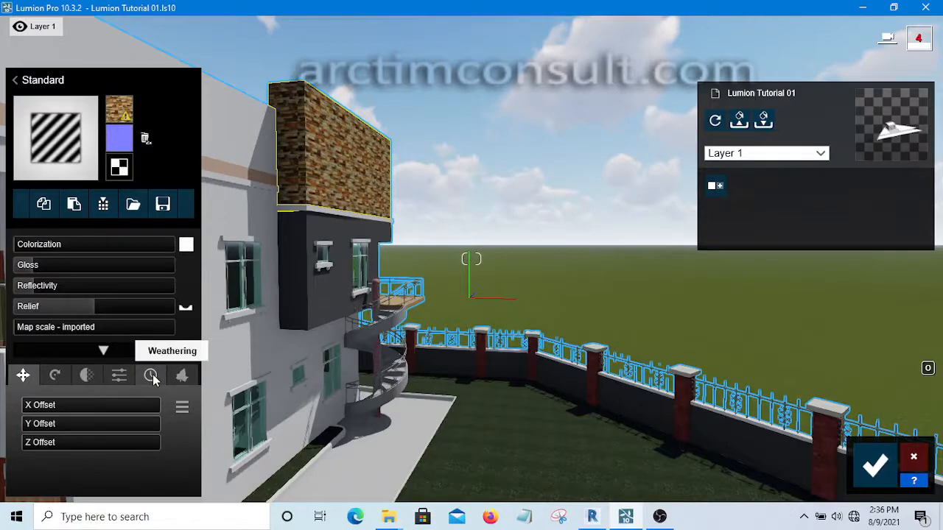
click(151, 376)
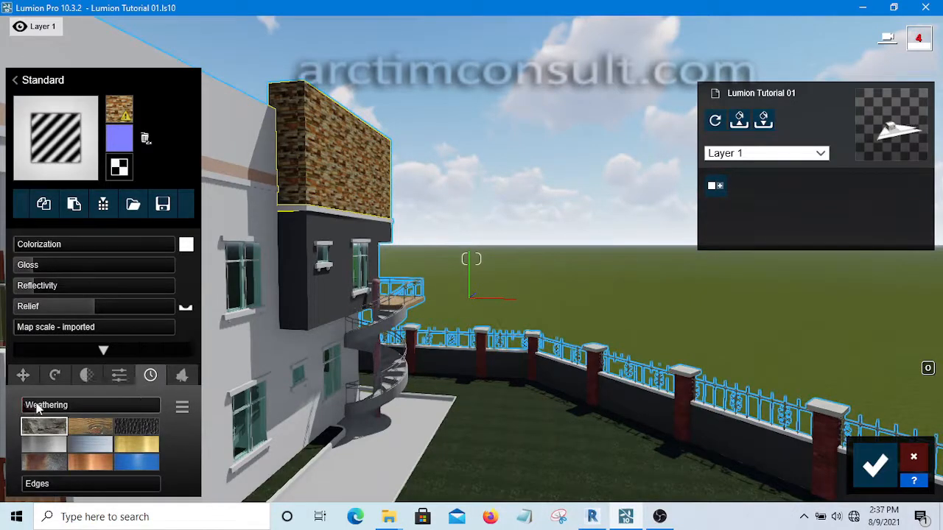
click(37, 410)
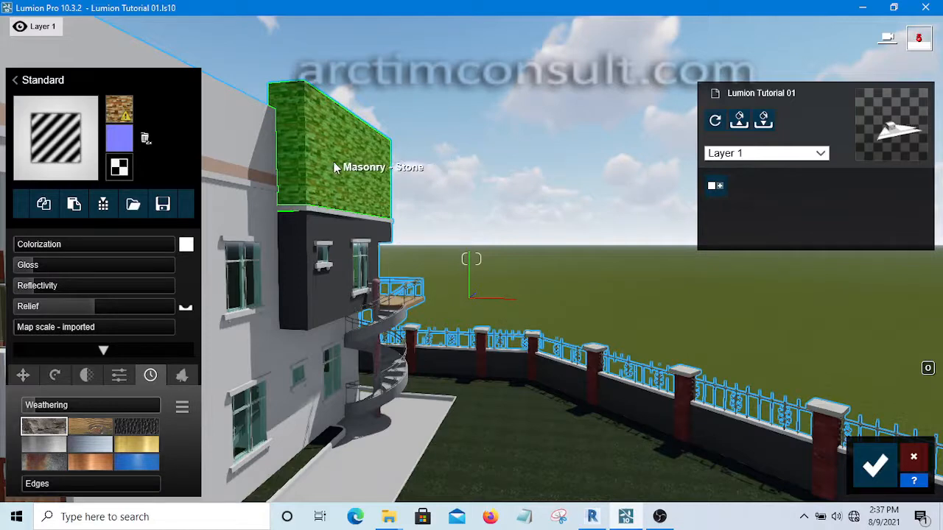
Step: Fine-tune the slight weathering on the stone cladding and add a small amount of edge wear
key(w)
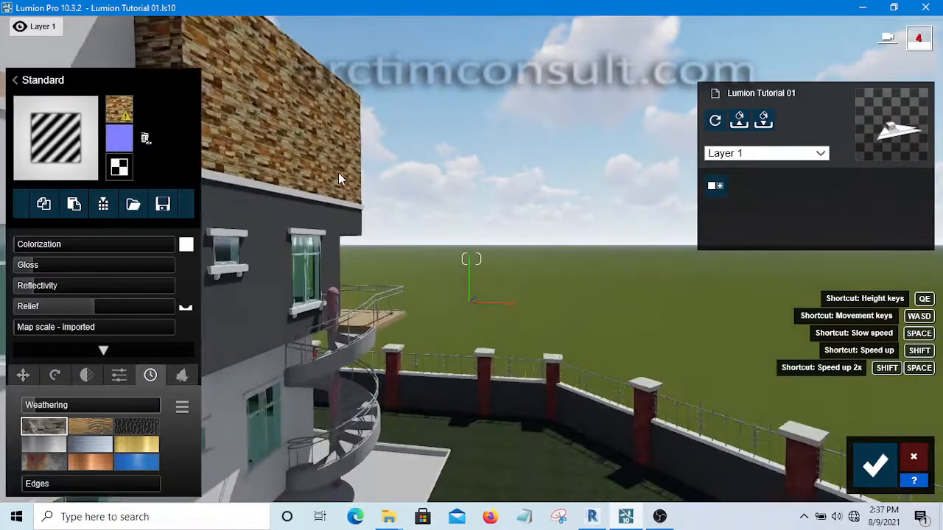
key(w)
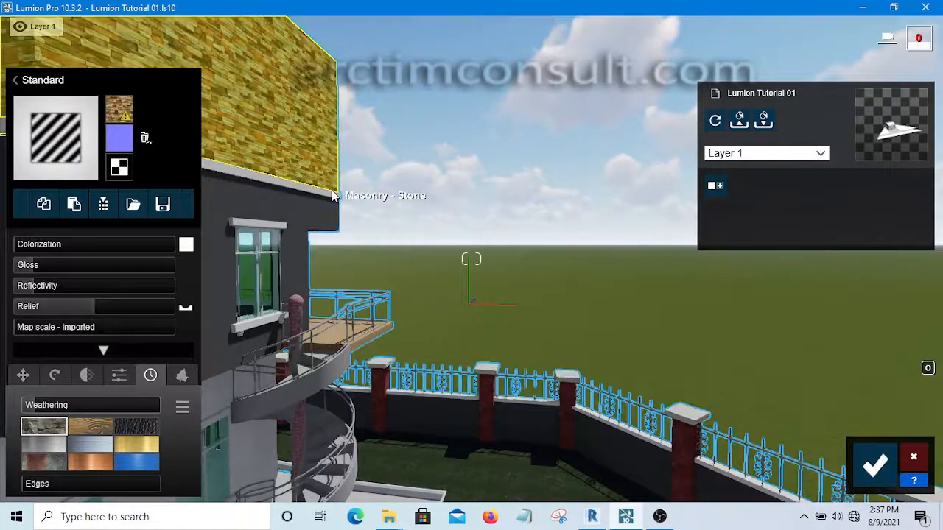
key(q)
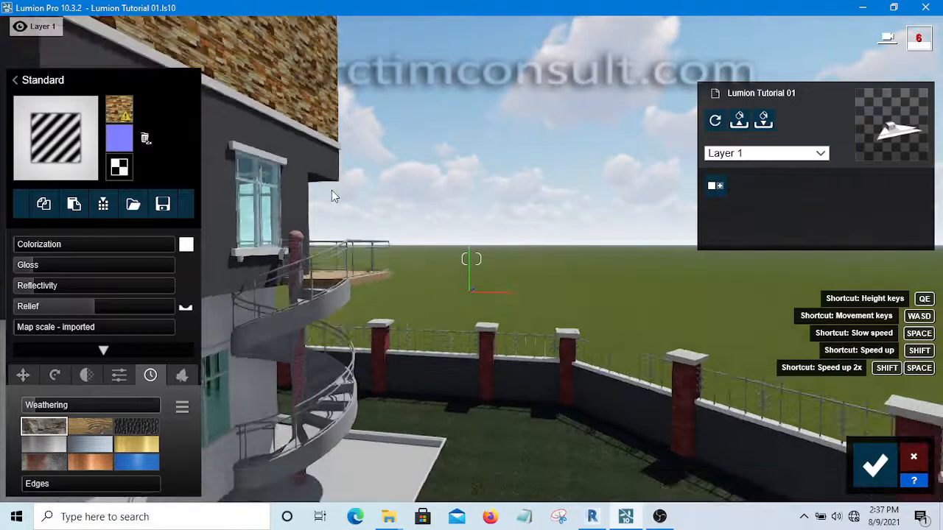
key(e)
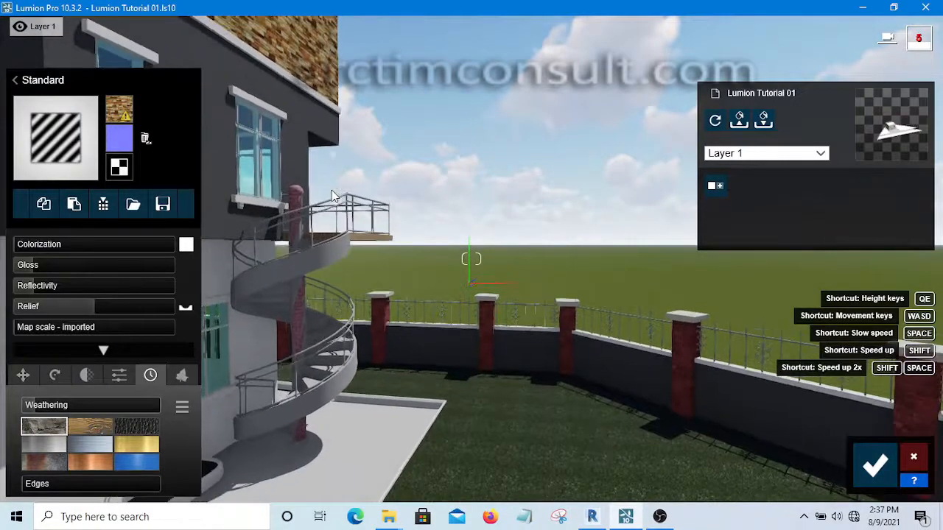
key(e)
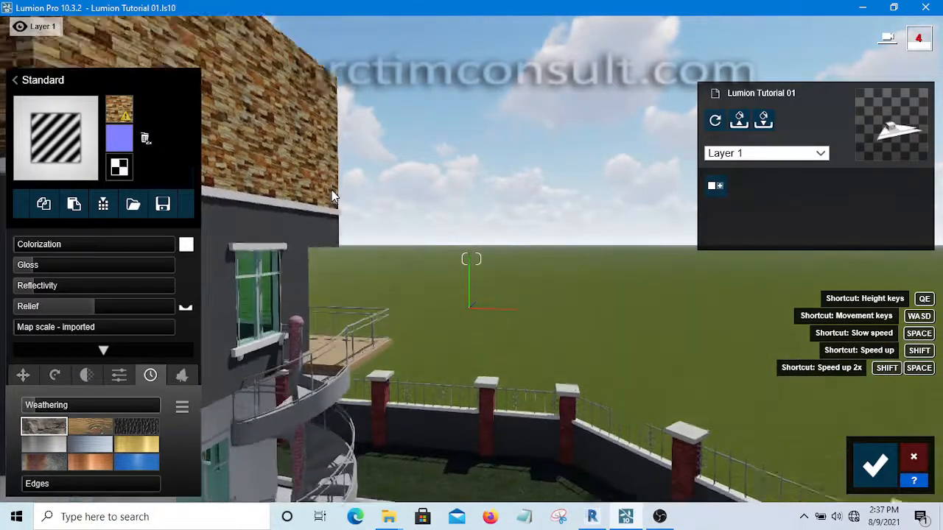
key(e)
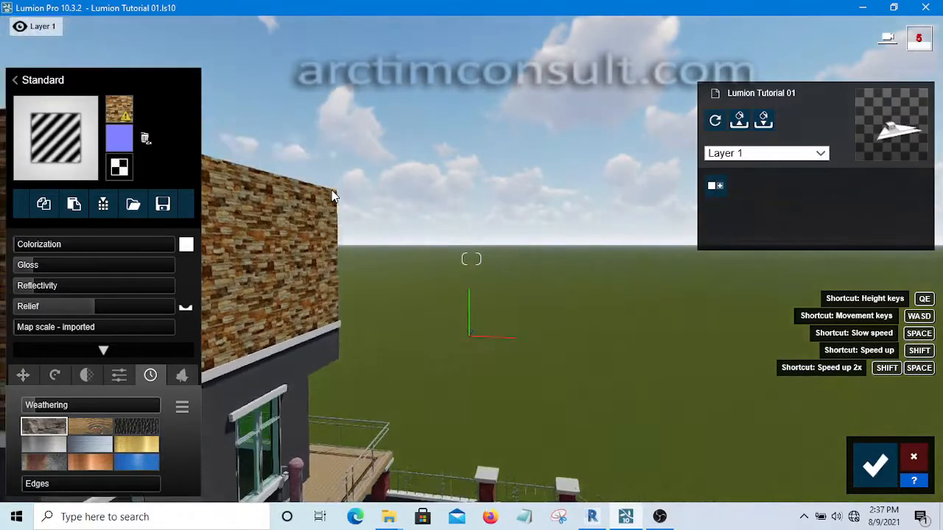
key(e)
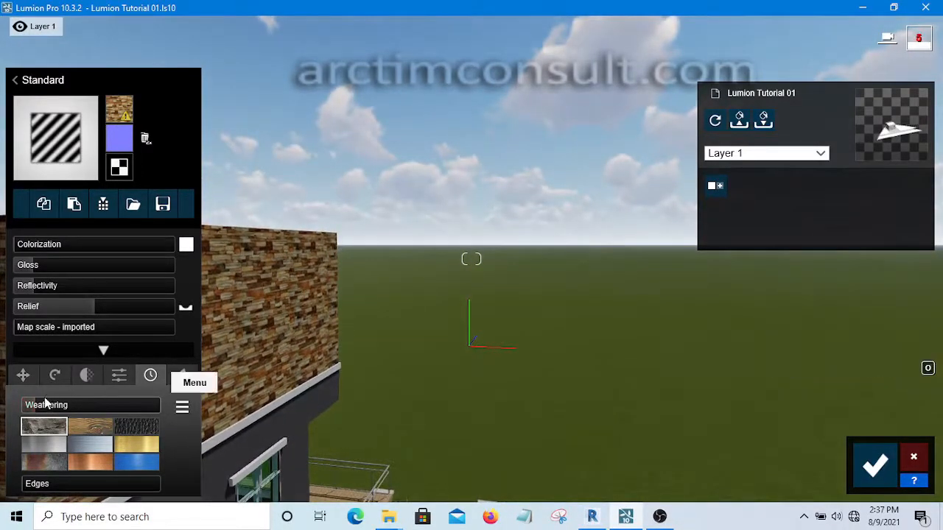
click(35, 411)
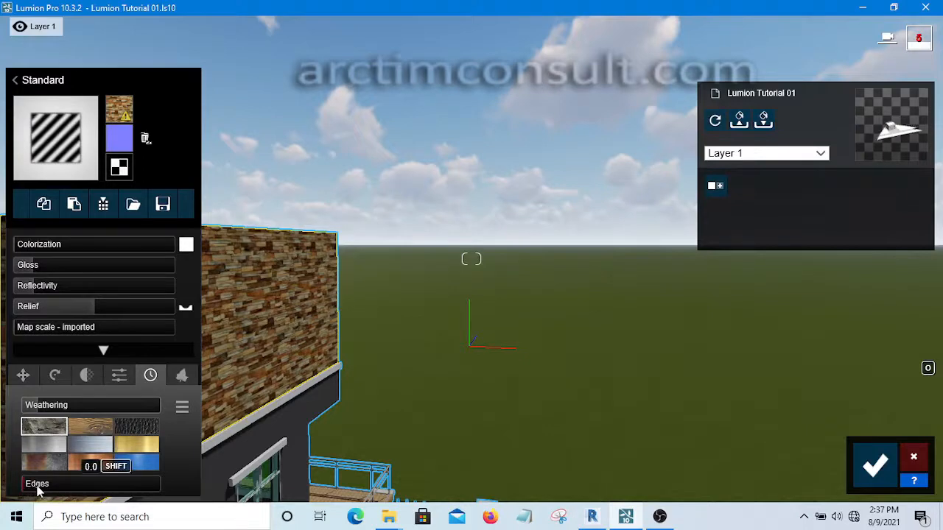
click(36, 486)
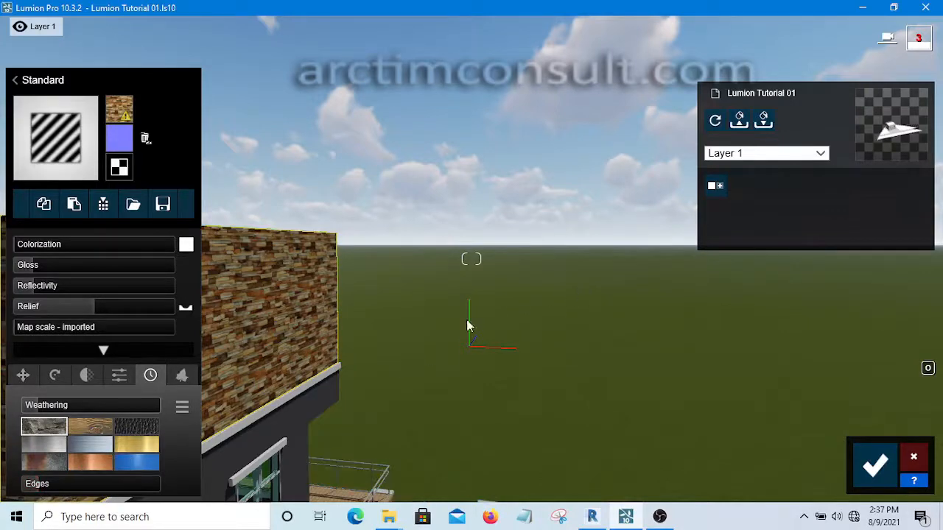
Step: Examine the edited stone cladding and the house's roof parapet and front facade from farther away
key(s)
key(s)
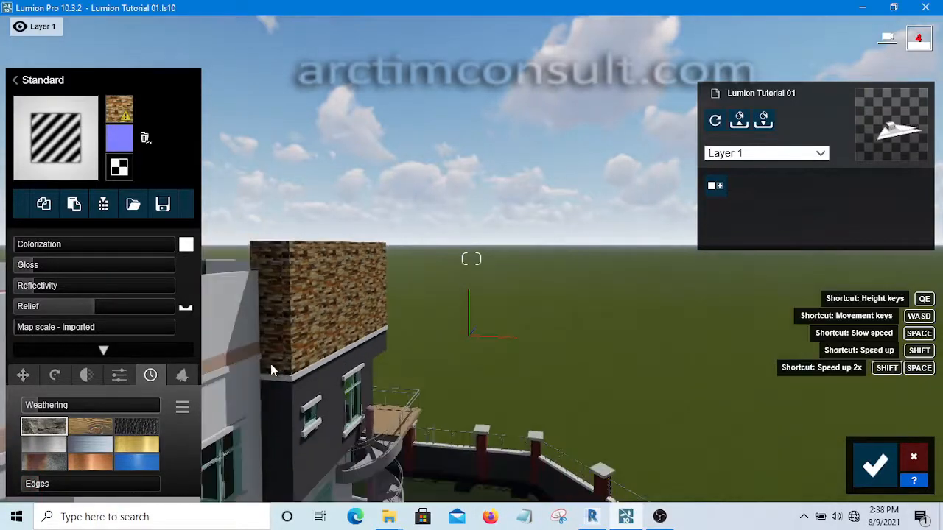
key(w)
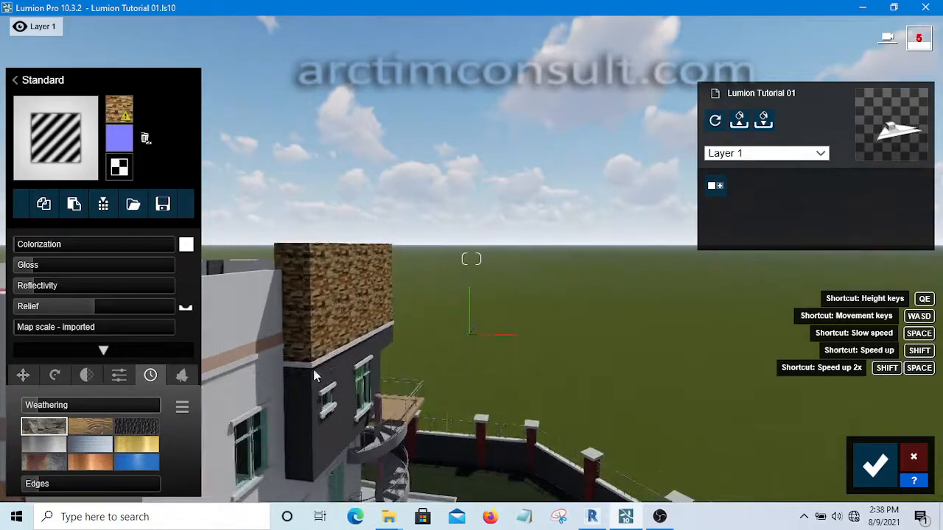
key(w)
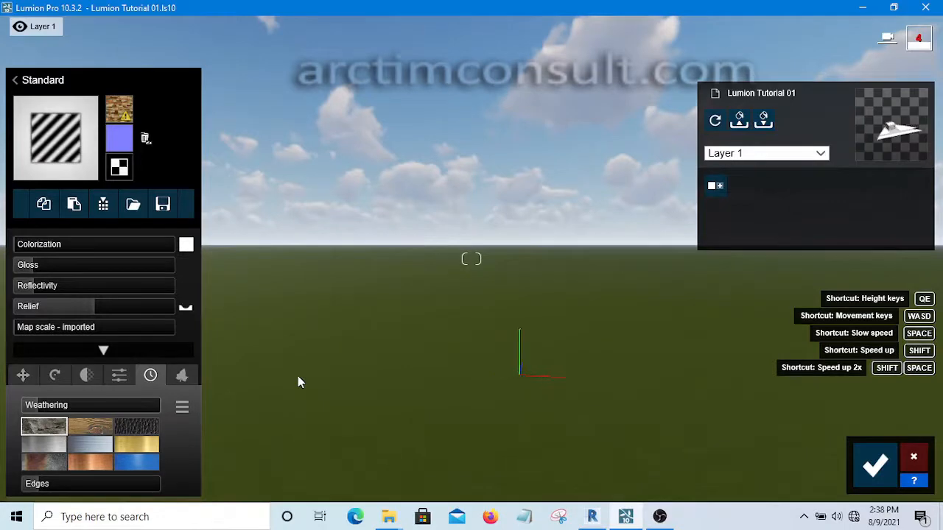
key(a)
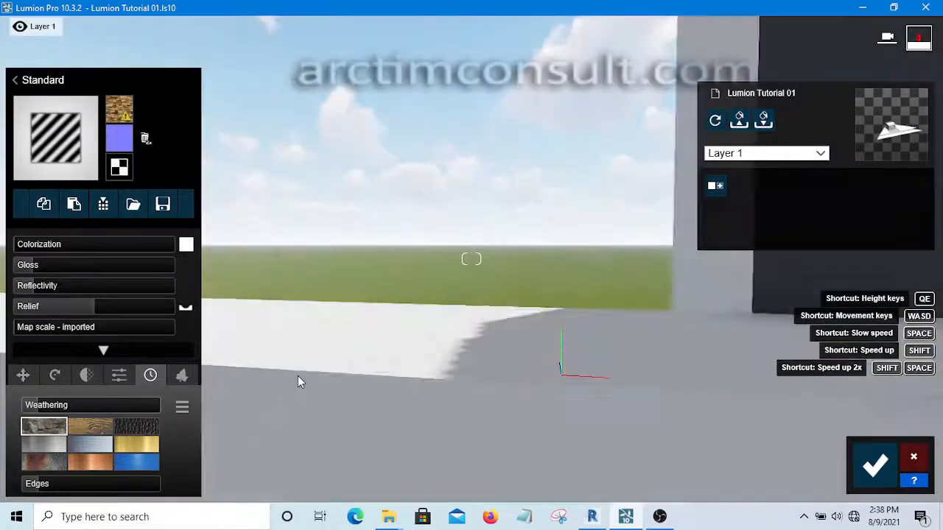
key(s)
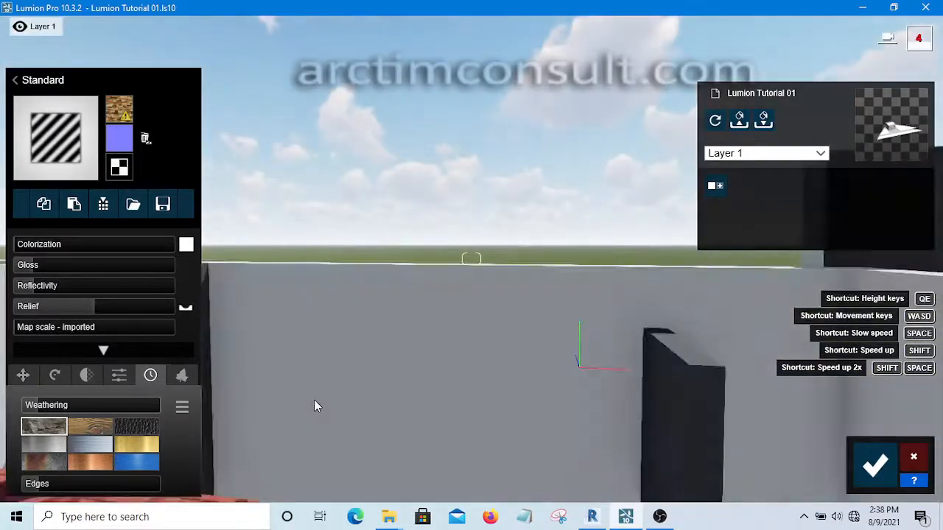
key(s)
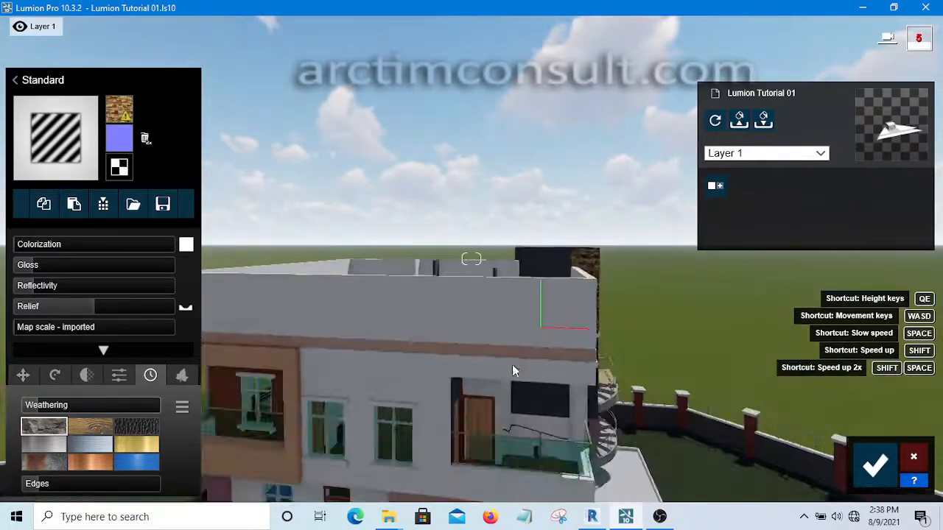
key(s)
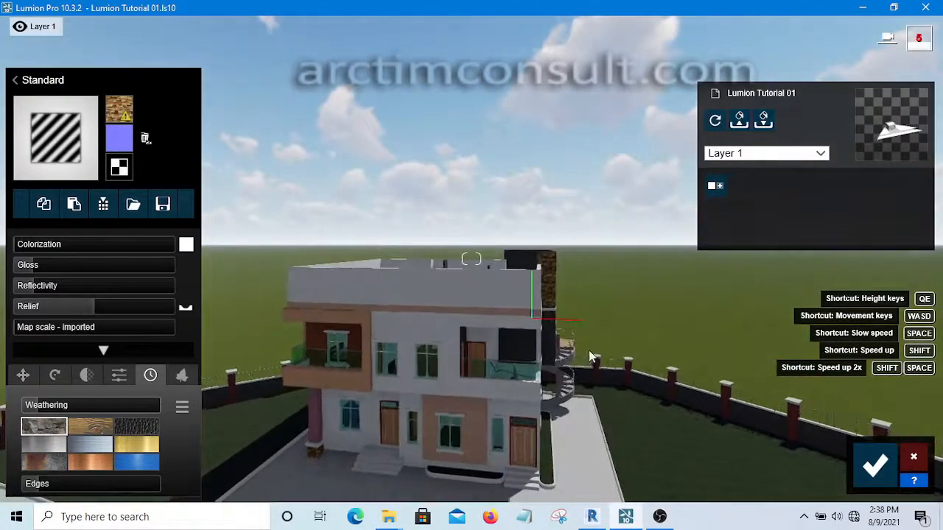
Step: Try a strong edge wear of 0.9 on the stone cladding and return it to about 0.1
right_drag(587, 357, 471, 434)
right_drag(560, 367, 522, 390)
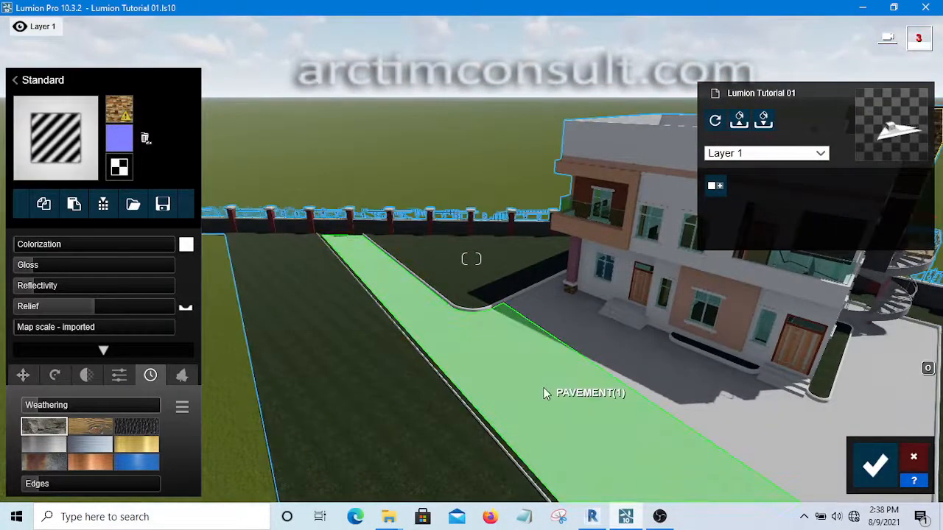
key(d)
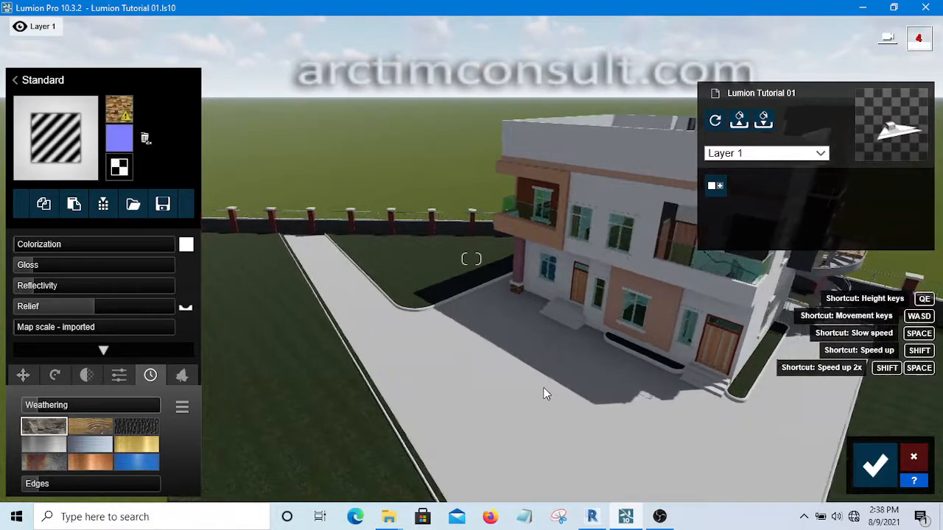
key(d)
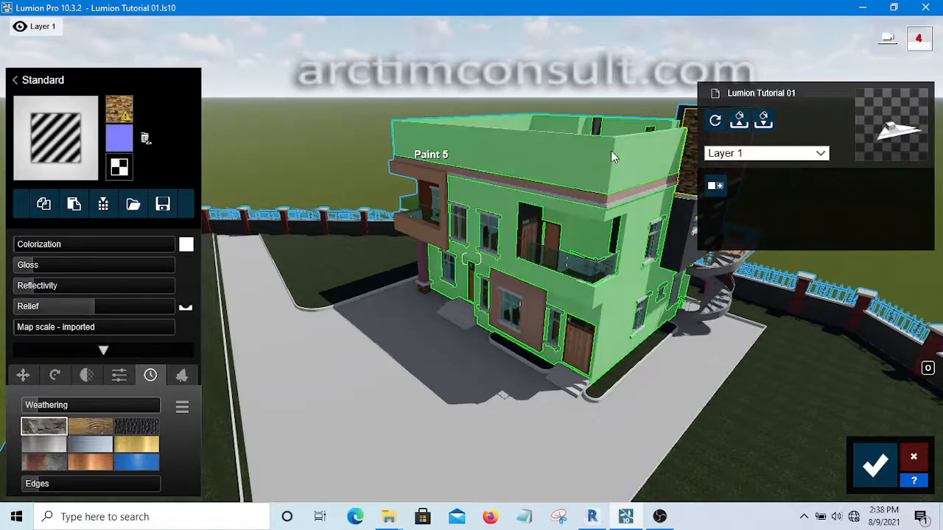
click(39, 490)
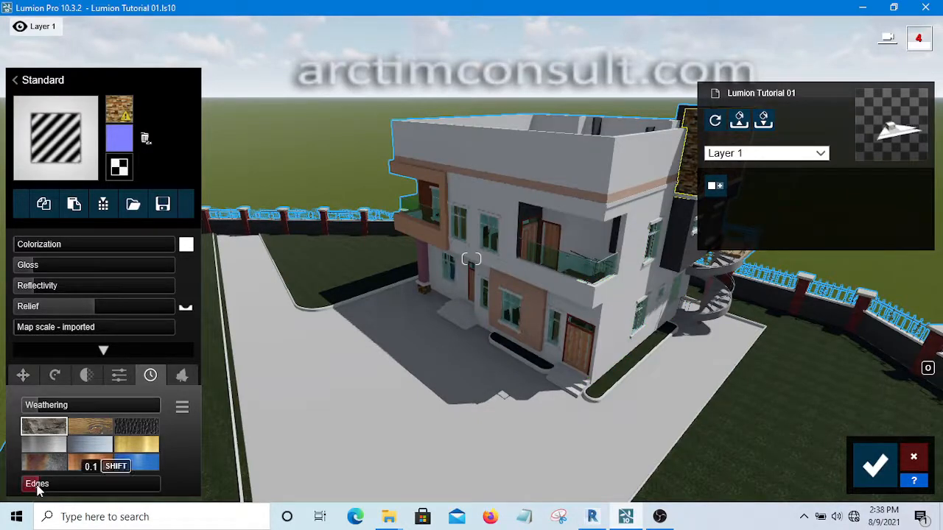
click(150, 491)
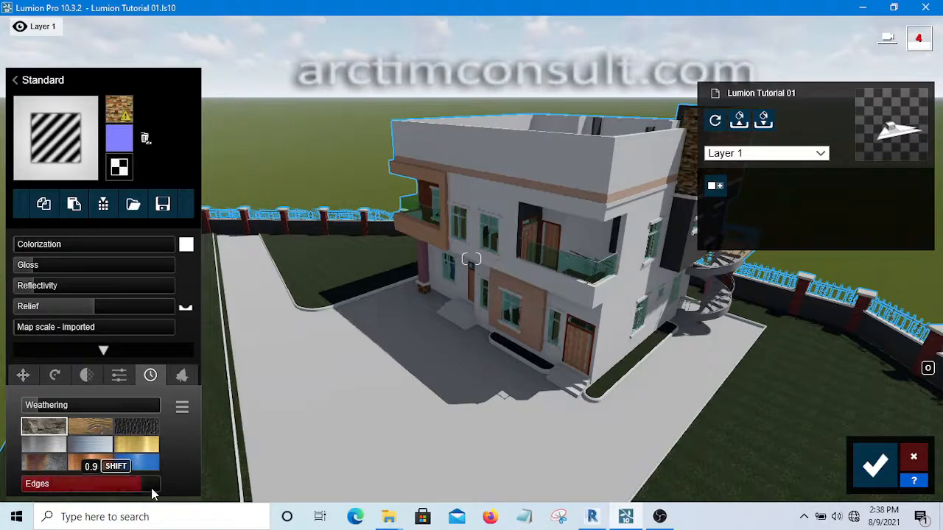
click(39, 487)
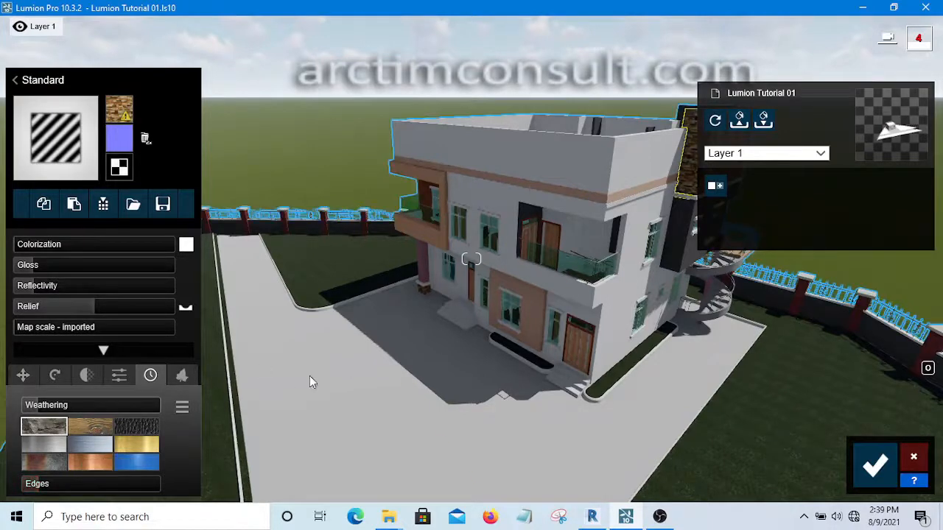
Step: Examine the side of the house around the dark window bay and spiral staircase, up to the stone cladding
mouse_move(272, 393)
right_down()
mouse_move(451, 318)
mouse_move(504, 313)
mouse_move(429, 364)
mouse_move(437, 368)
mouse_move(538, 355)
right_up()
key(d)
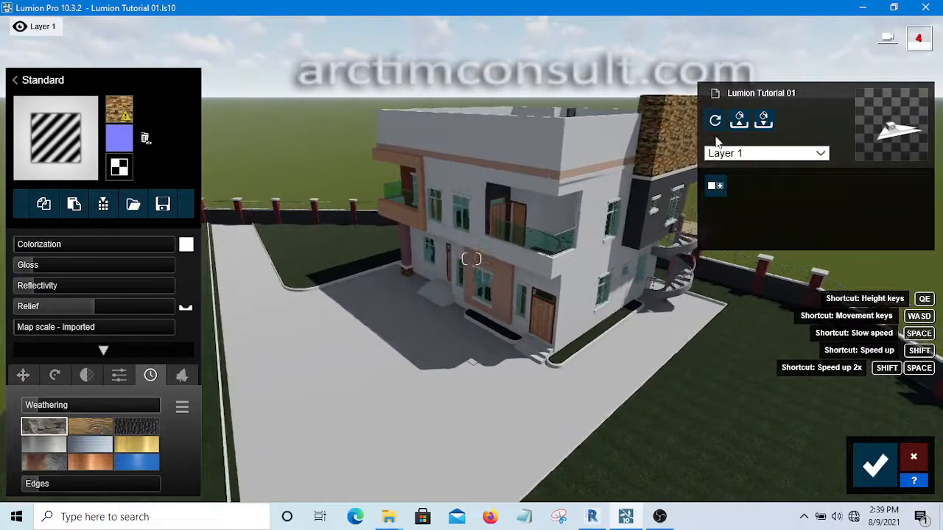
key(d)
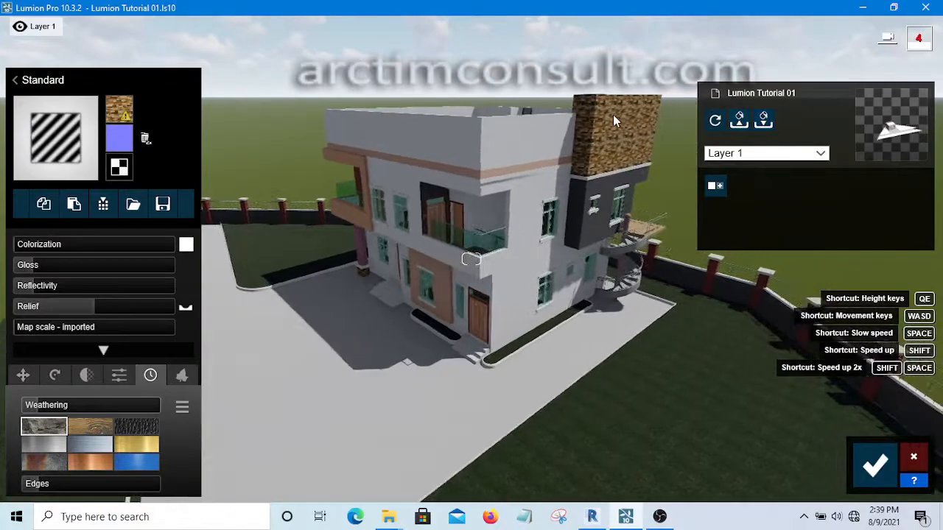
key(w)
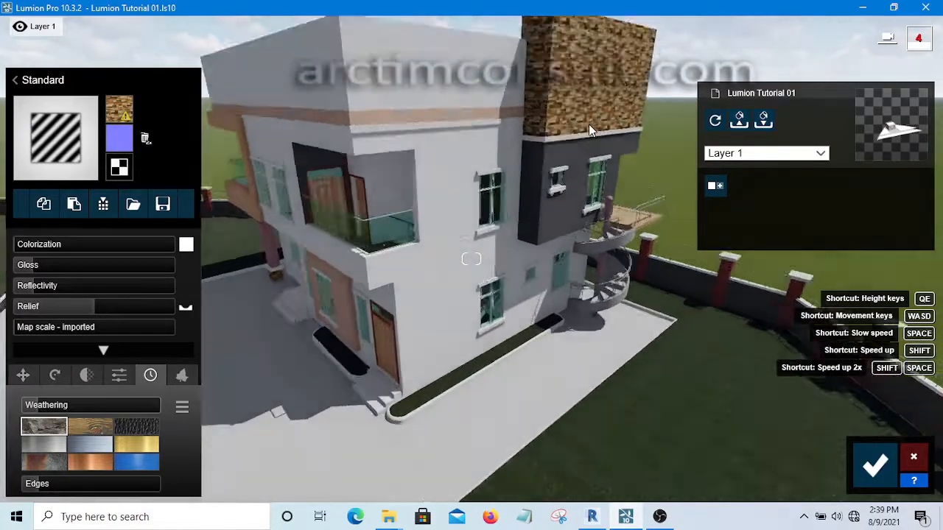
key(w)
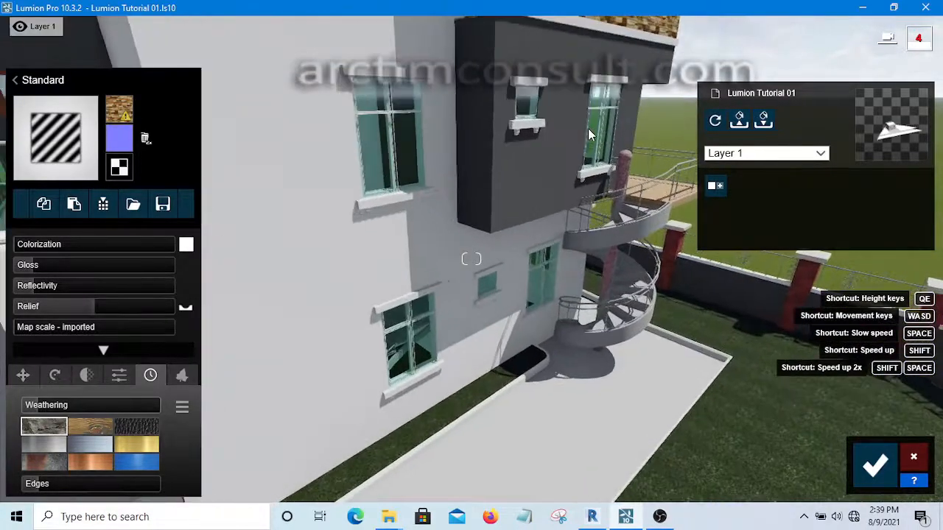
key(e)
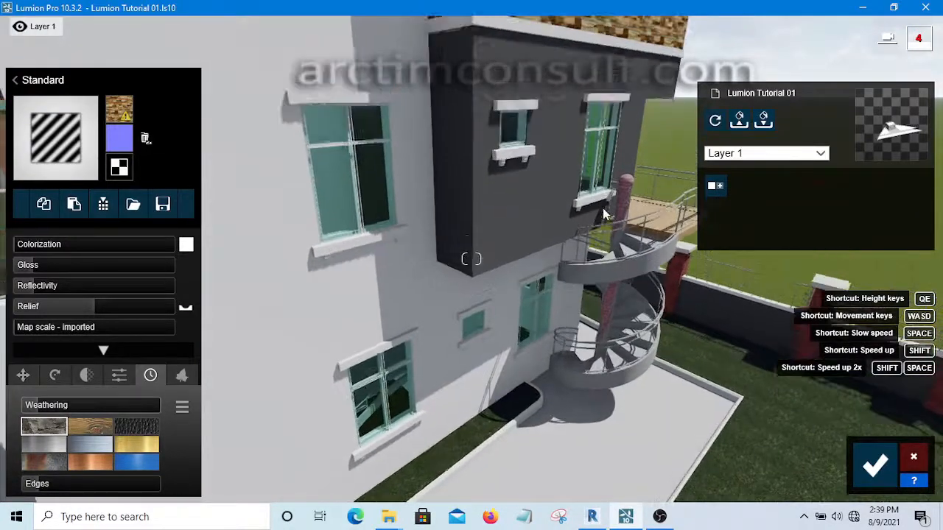
key(e)
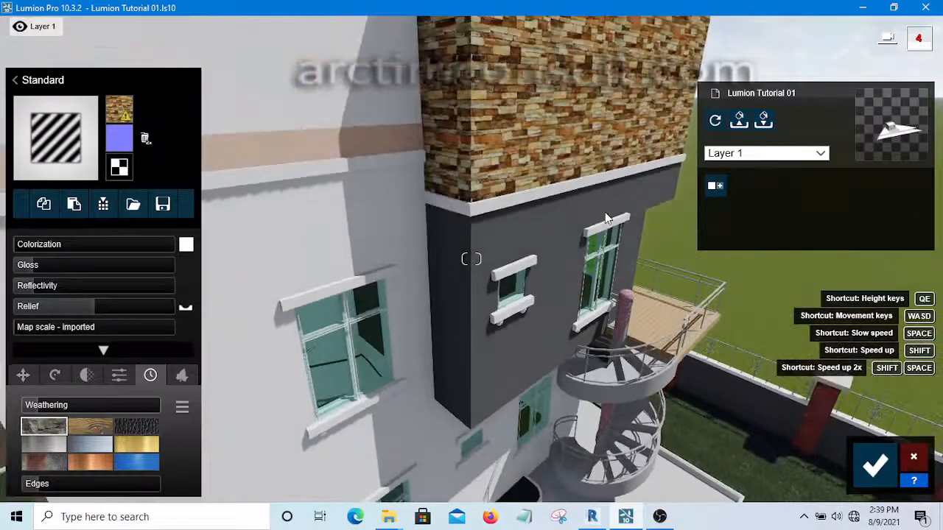
key(e)
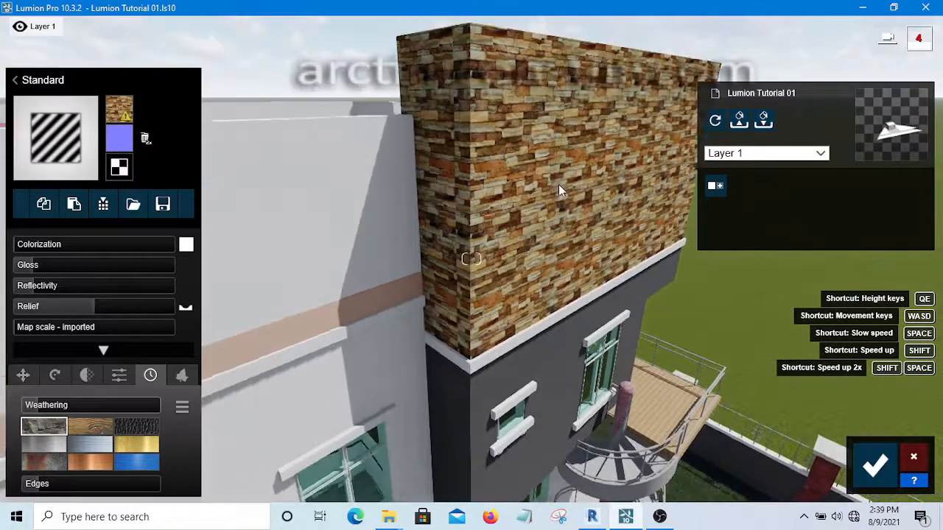
key(e)
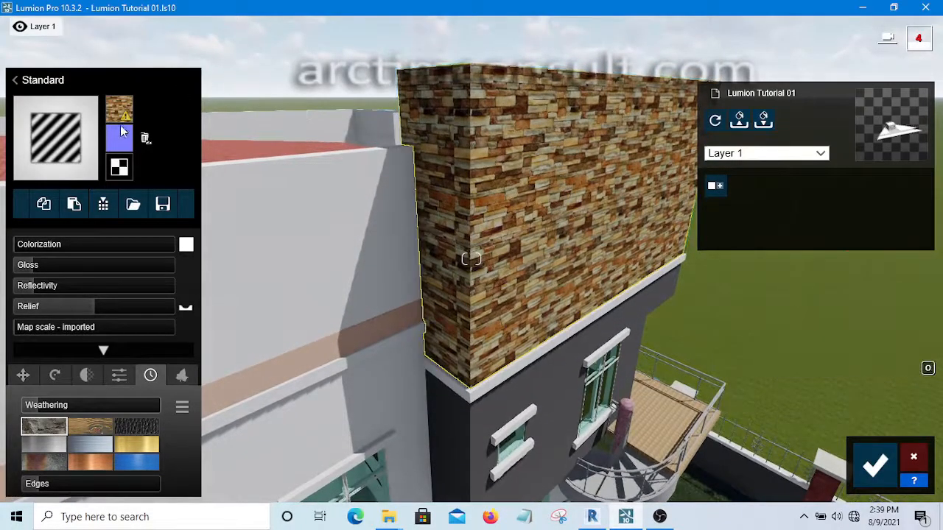
Step: Inspect the texture preview and the warning attached to the stone cladding's colour map
mouse_move(126, 120)
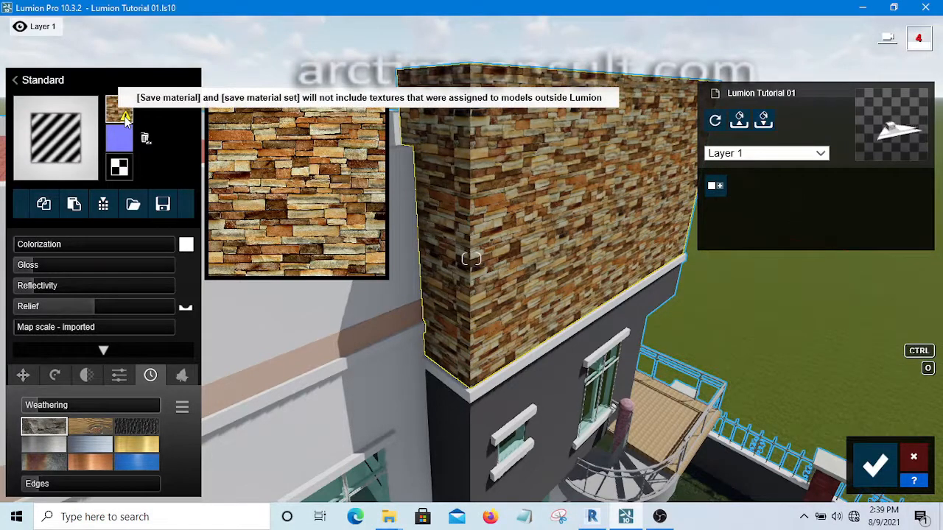
key(ctrl+z)
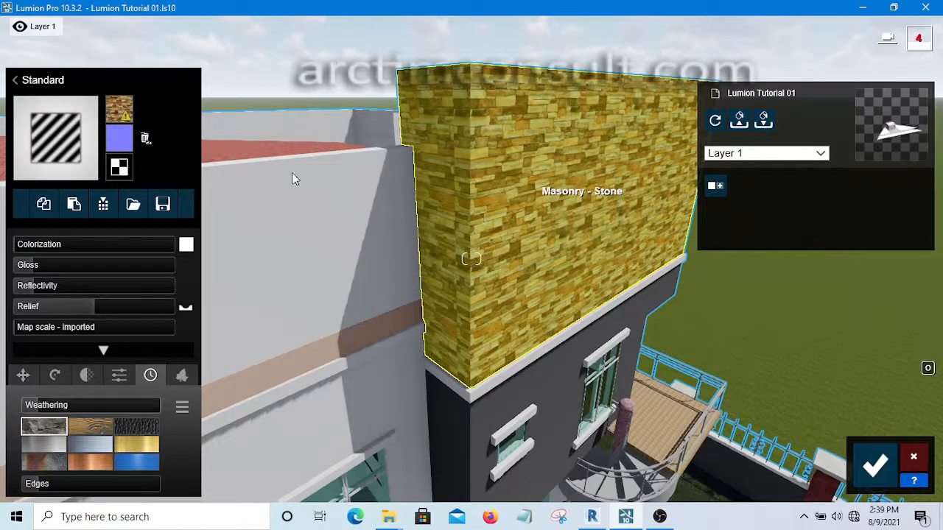
key(ctrl+z)
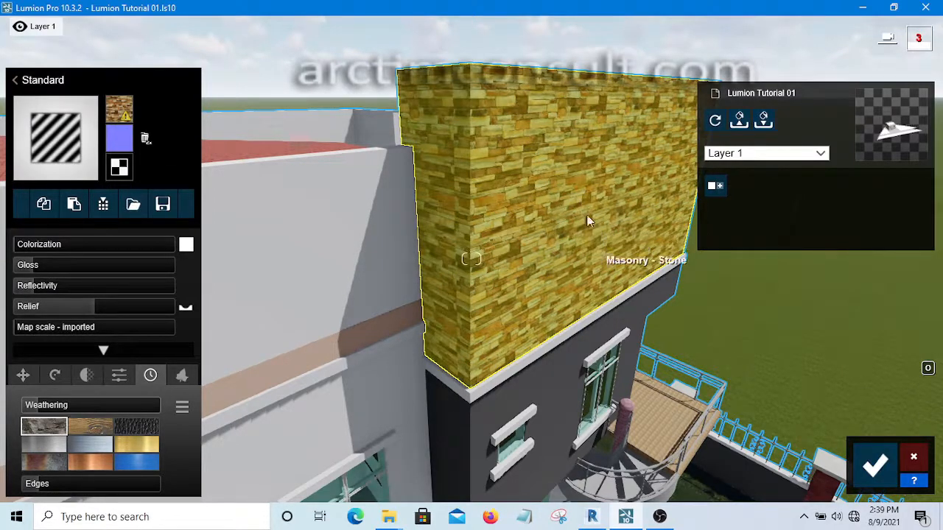
click(601, 253)
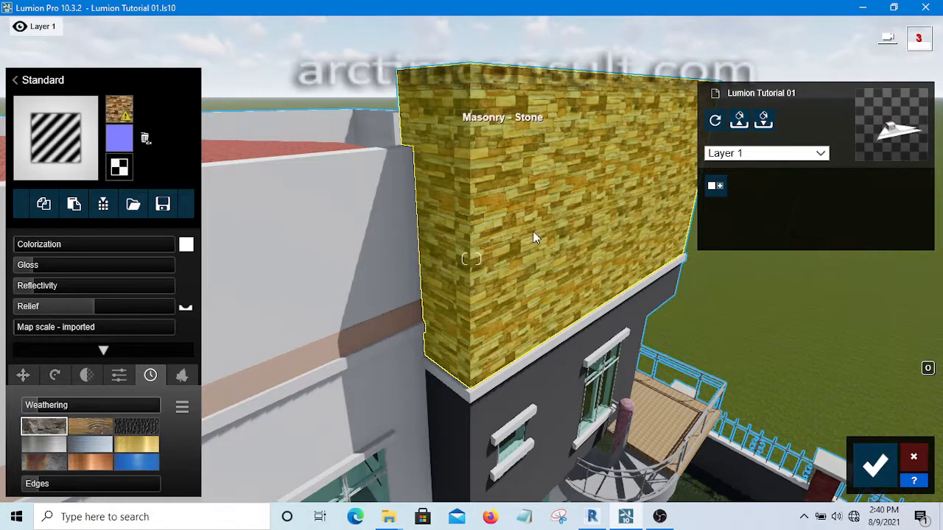
key(ctrl+z)
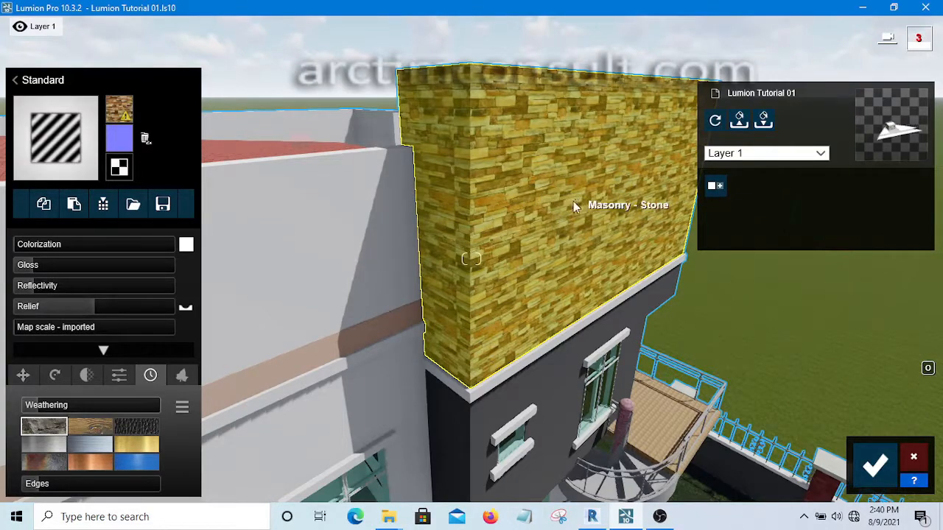
scroll(571, 207, down, 3)
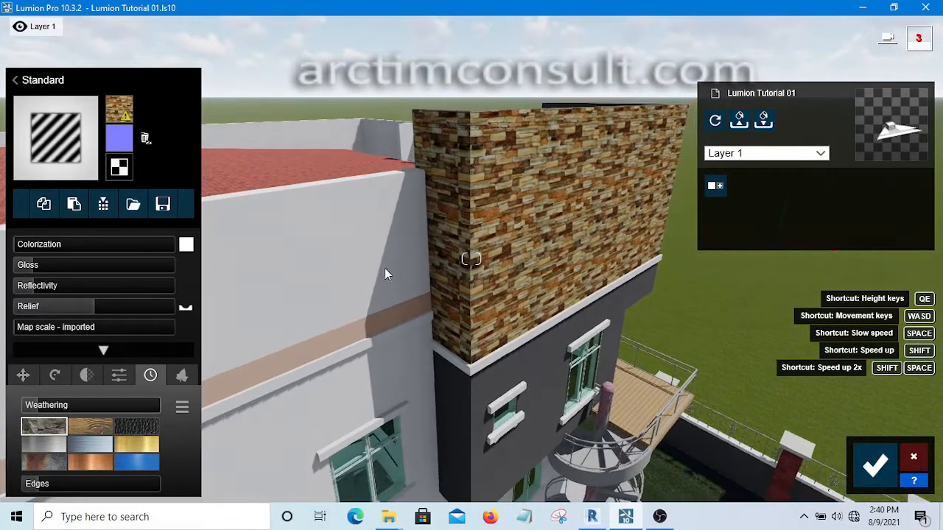
scroll(359, 238, down, 1)
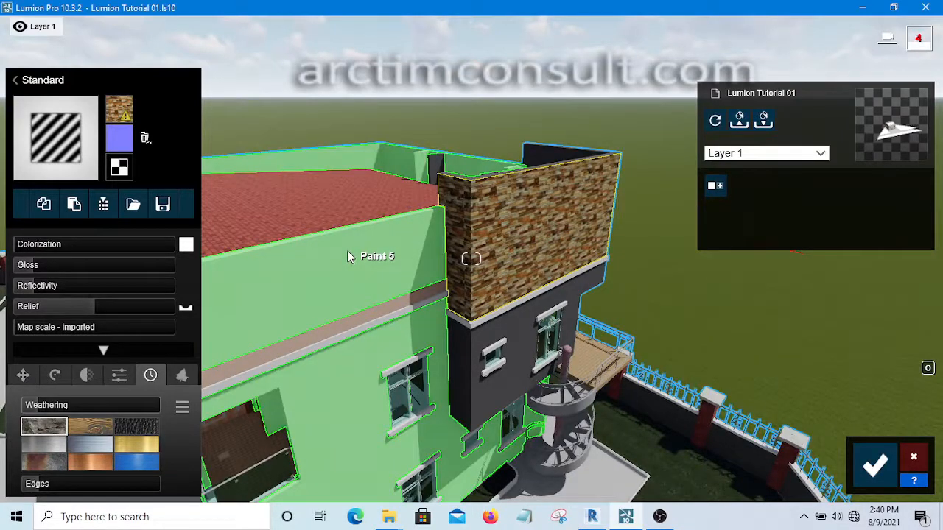
click(349, 255)
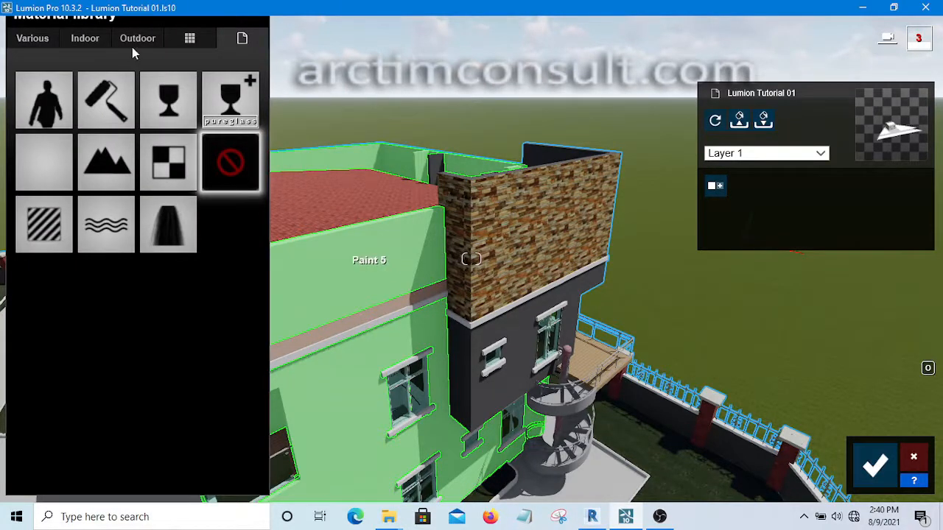
click(230, 162)
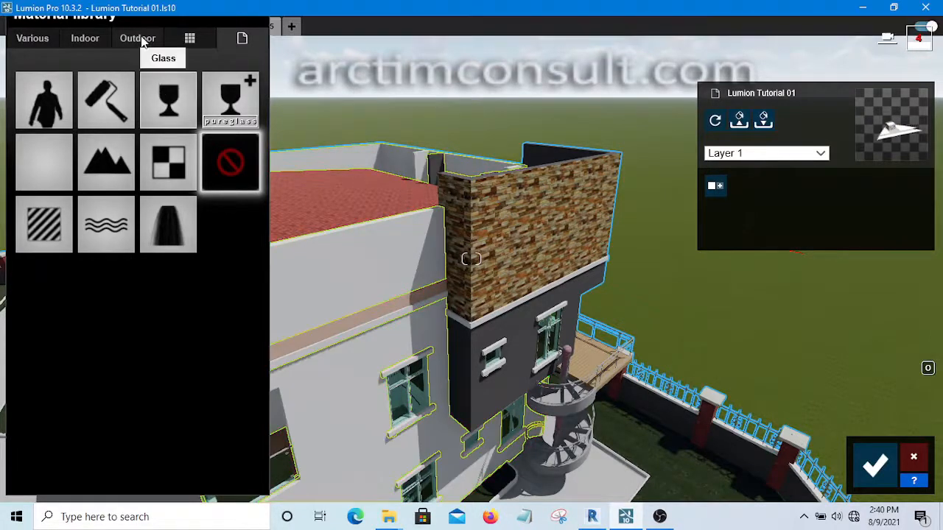
click(140, 40)
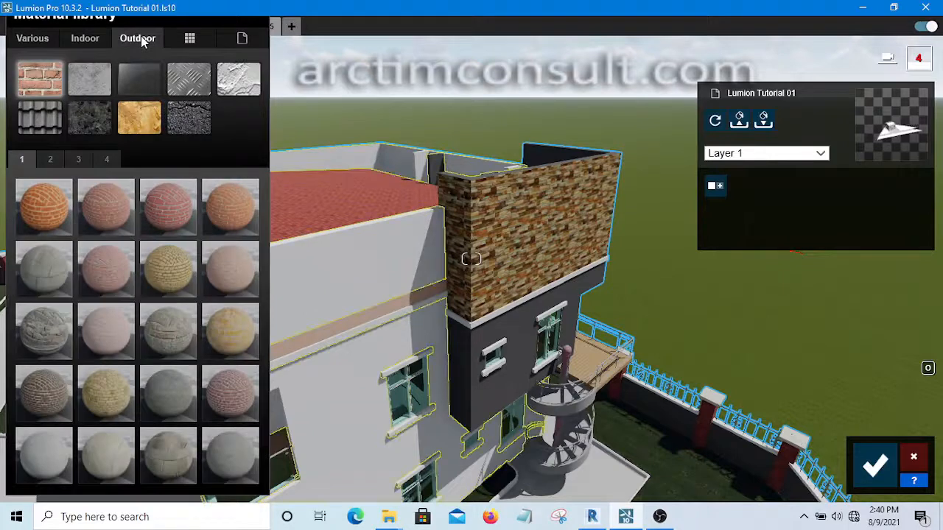
click(242, 82)
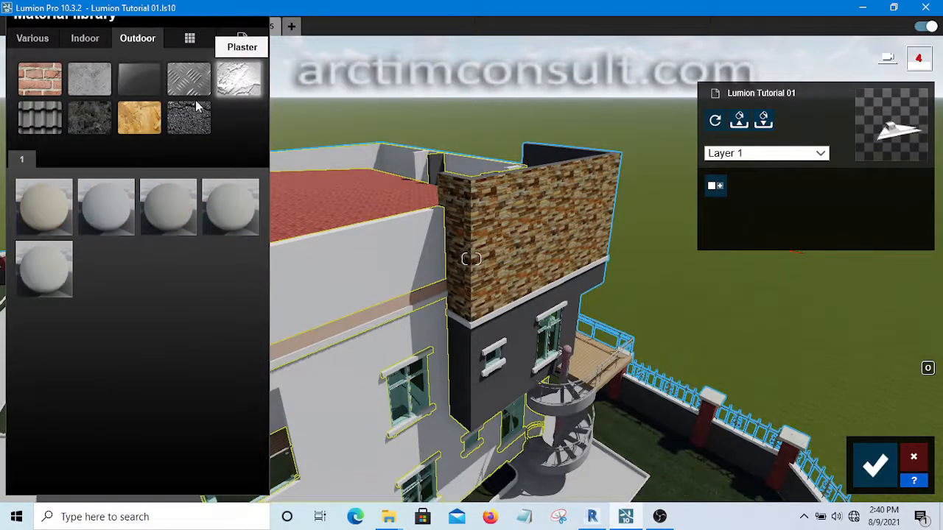
click(47, 207)
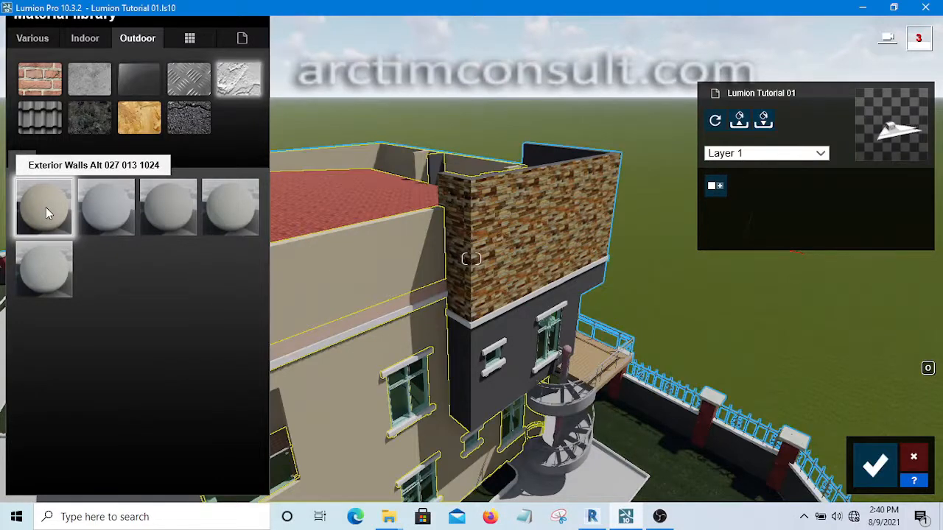
click(46, 207)
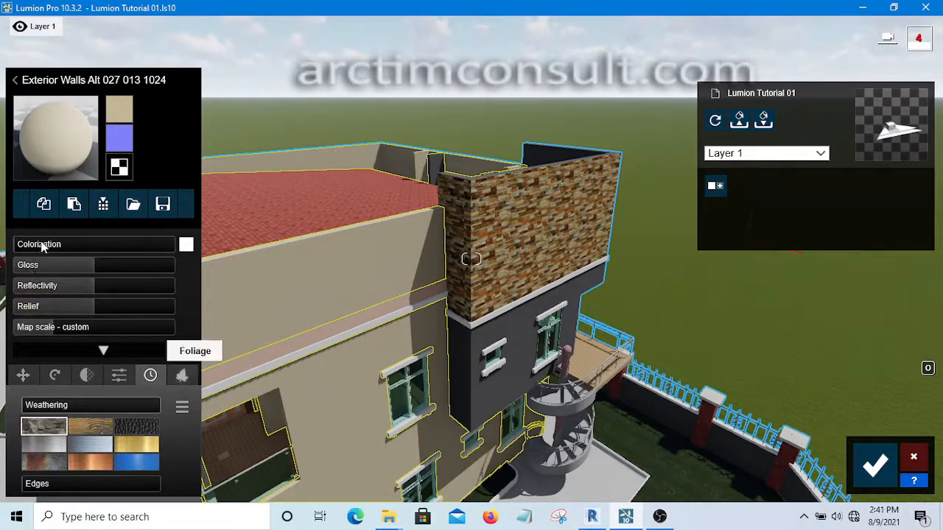
Step: Raise the wall plaster's white colorization to about 0.8
click(81, 251)
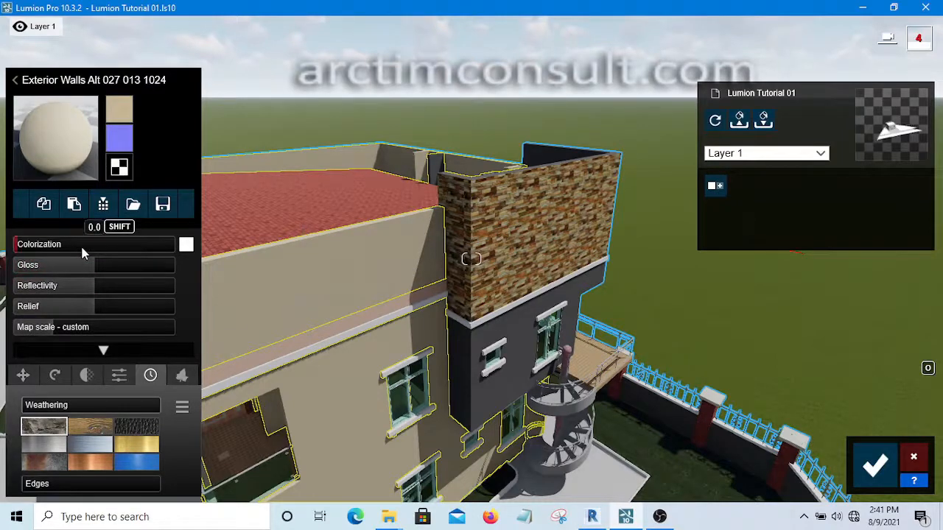
click(122, 245)
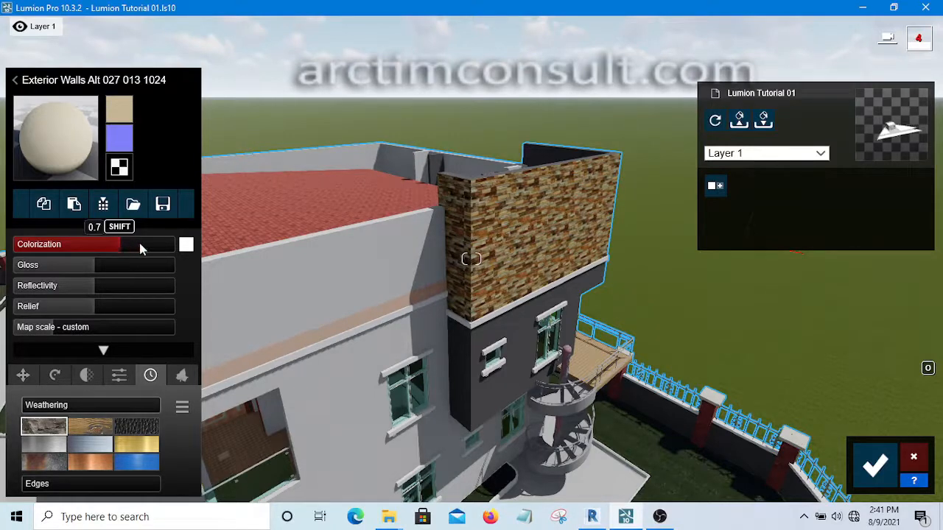
click(141, 247)
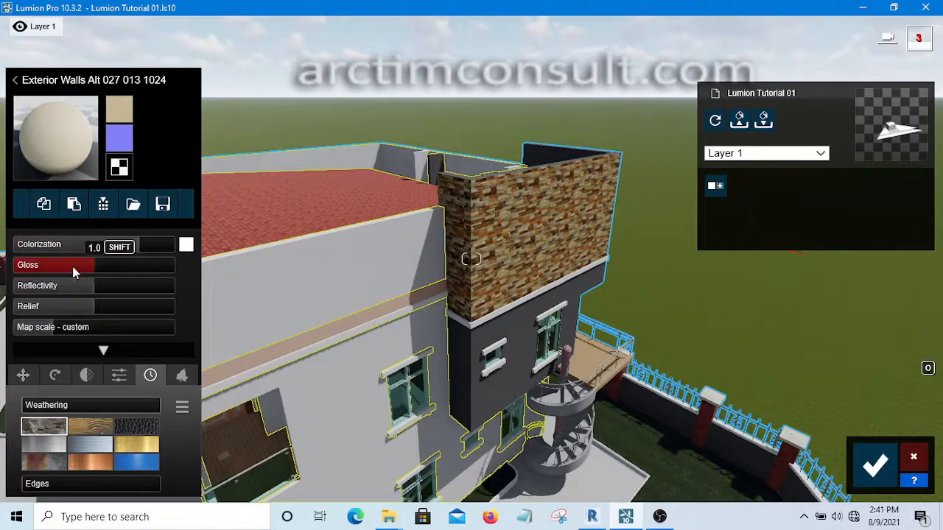
Step: Lower the wall plaster's gloss and reflectivity to about 0.3 each, comparing a high gloss of 1.7 along the way
click(35, 267)
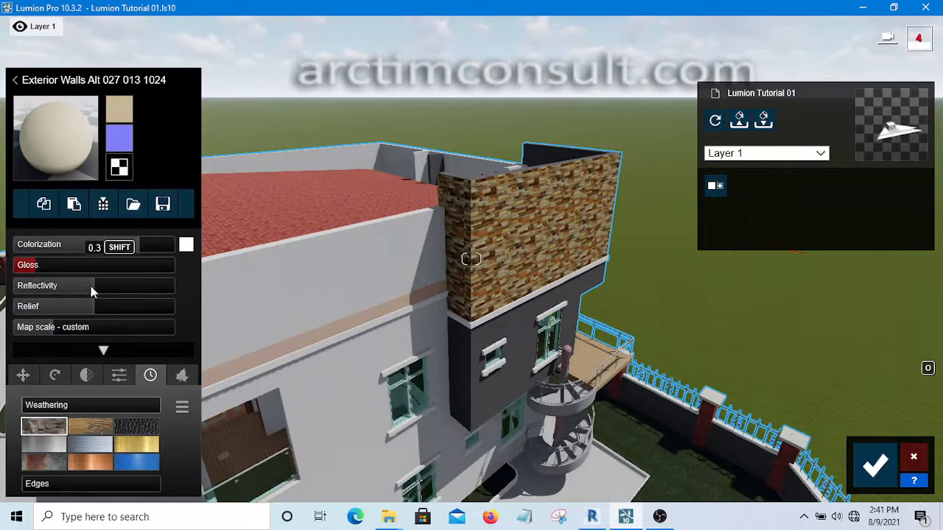
drag(55, 289, 38, 291)
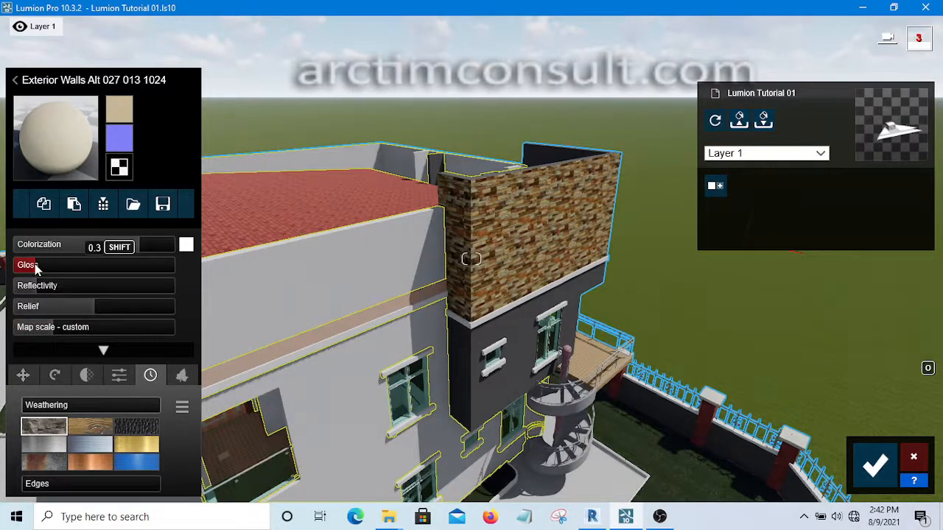
click(161, 269)
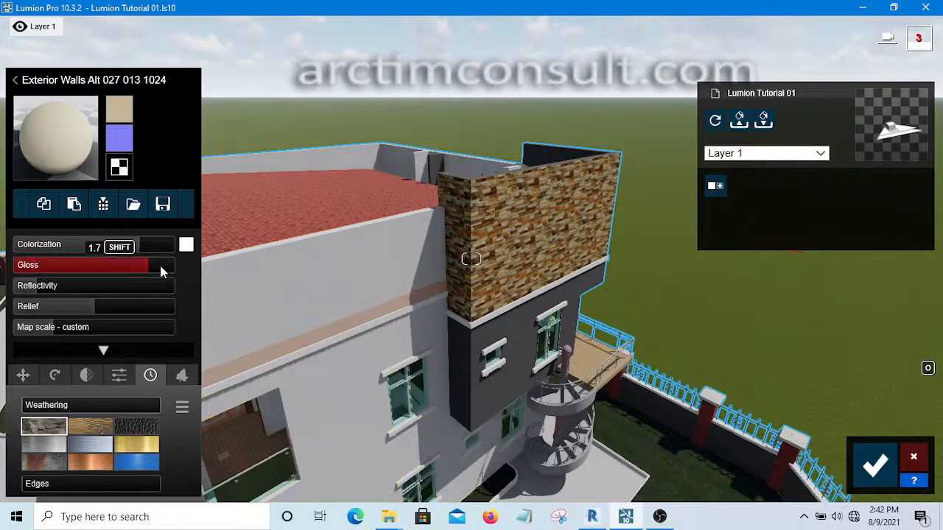
click(31, 267)
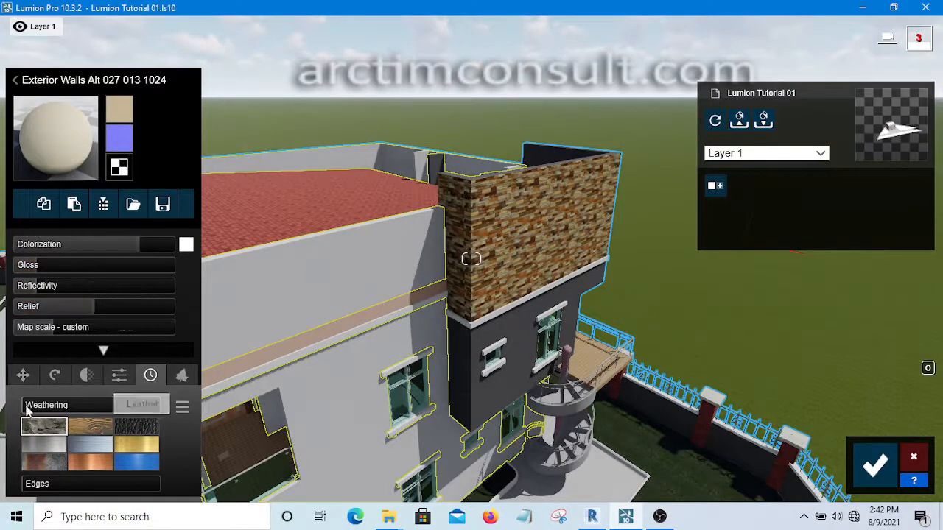
Step: Set the wall plaster's weathering to about 0.1 and slightly raise its edge wear
mouse_move(26, 413)
mouse_down()
mouse_move(47, 412)
mouse_move(39, 411)
mouse_up()
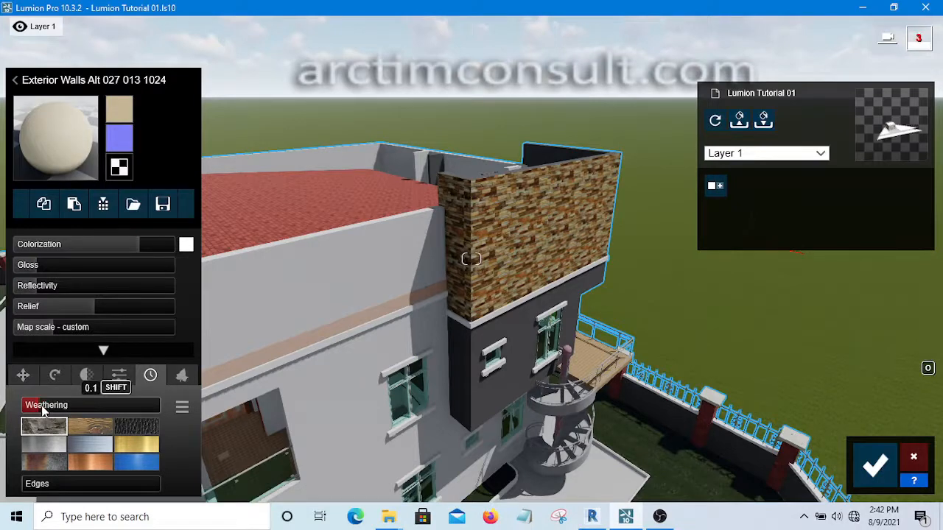
drag(33, 489, 40, 490)
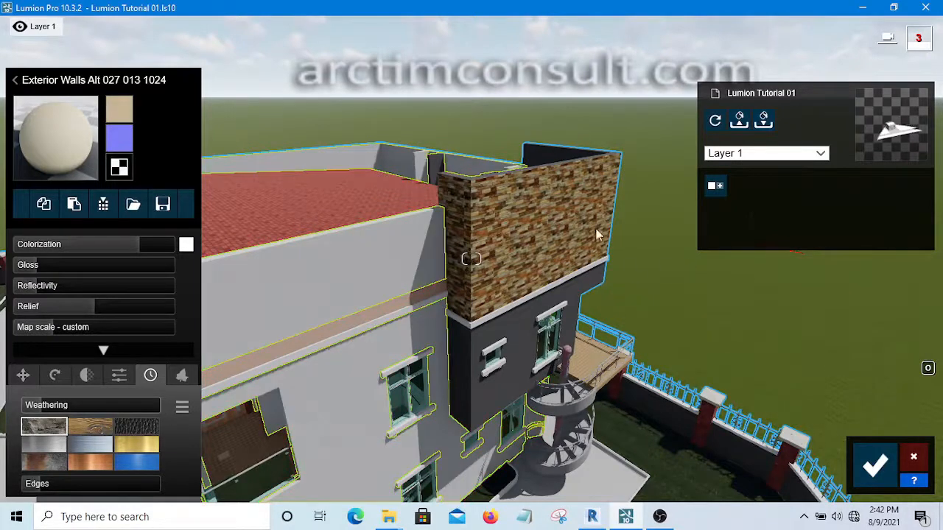
Step: Apply the outdoor Poliigon glass material Polii RainDropsAndStreaks 001 2k to the house's window and balcony glass
scroll(633, 247, down, 1)
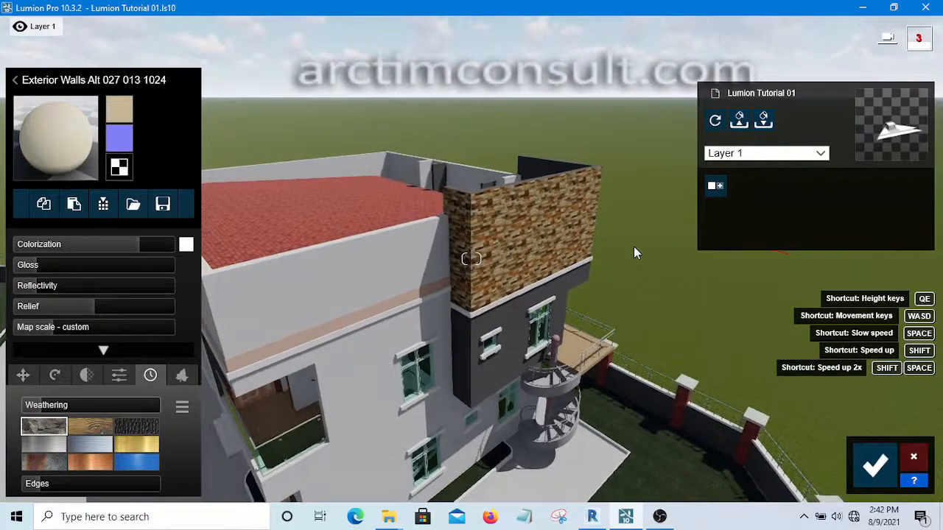
click(430, 372)
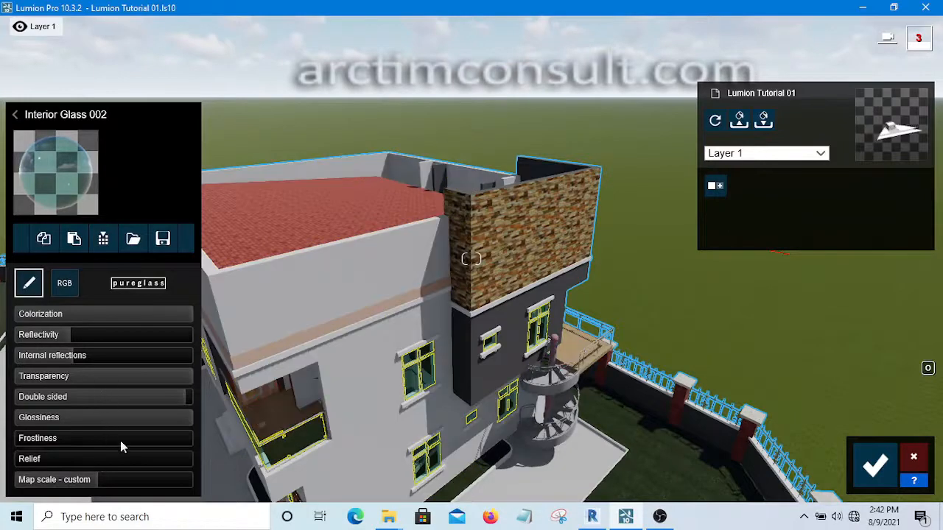
scroll(461, 370, down, 2)
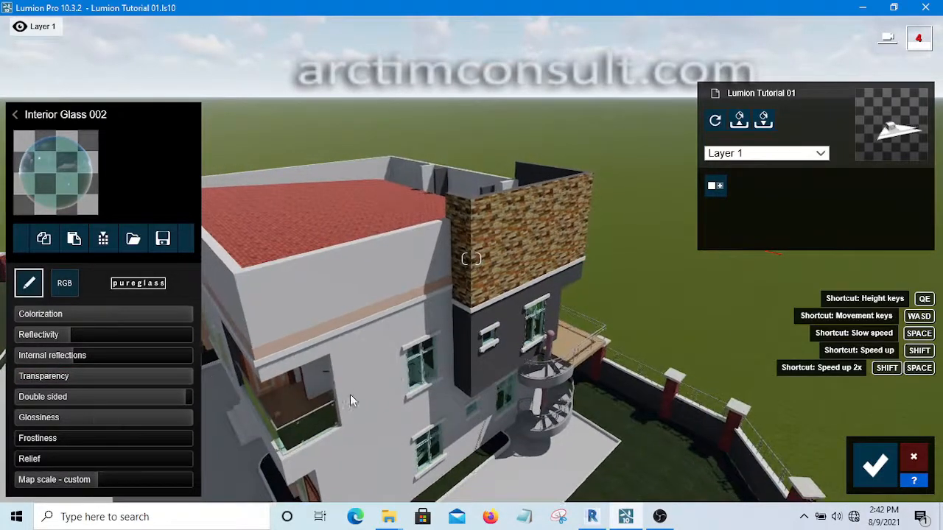
click(53, 173)
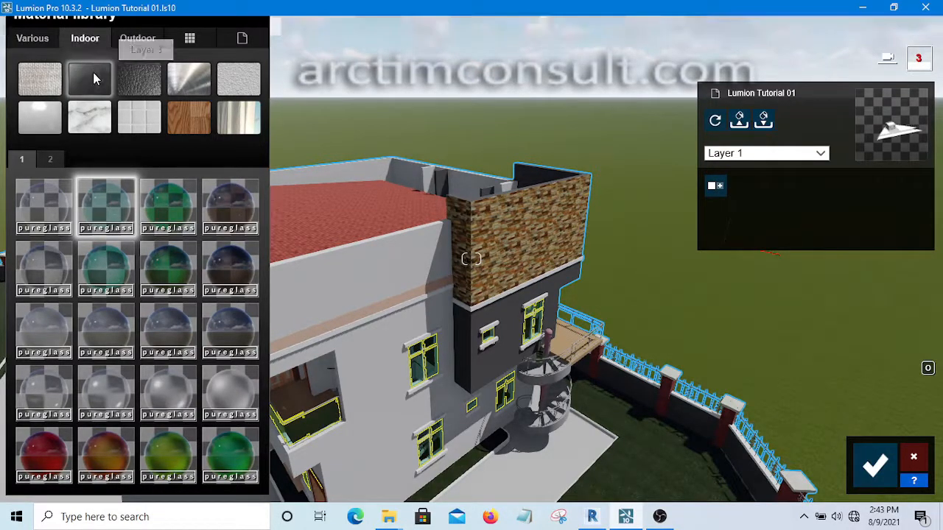
click(138, 39)
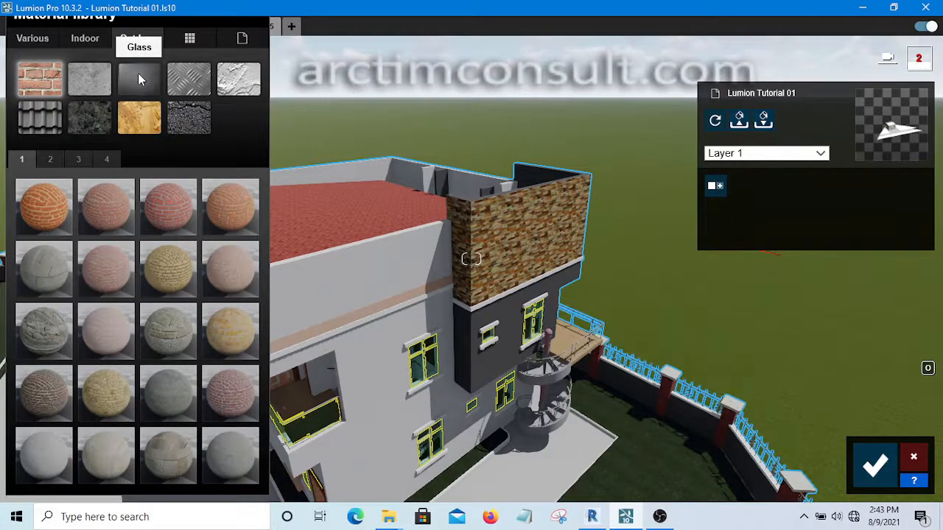
click(137, 73)
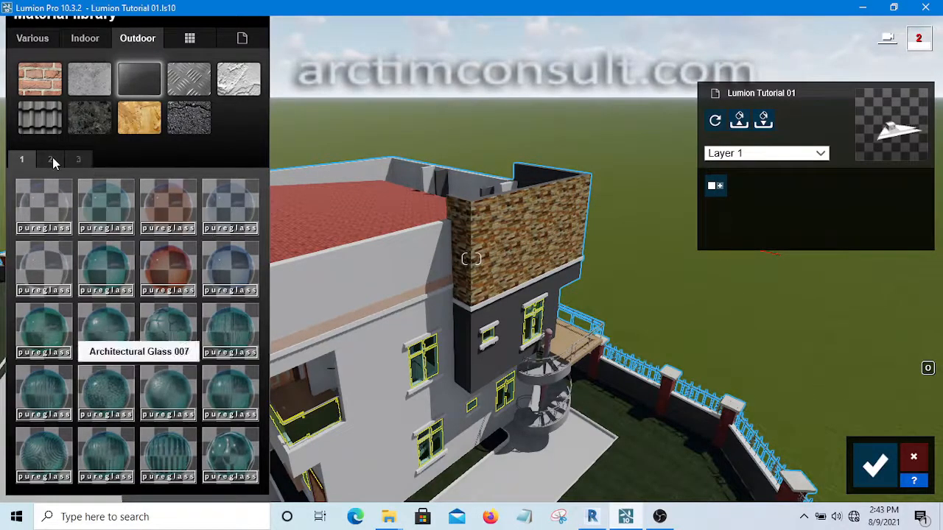
click(52, 157)
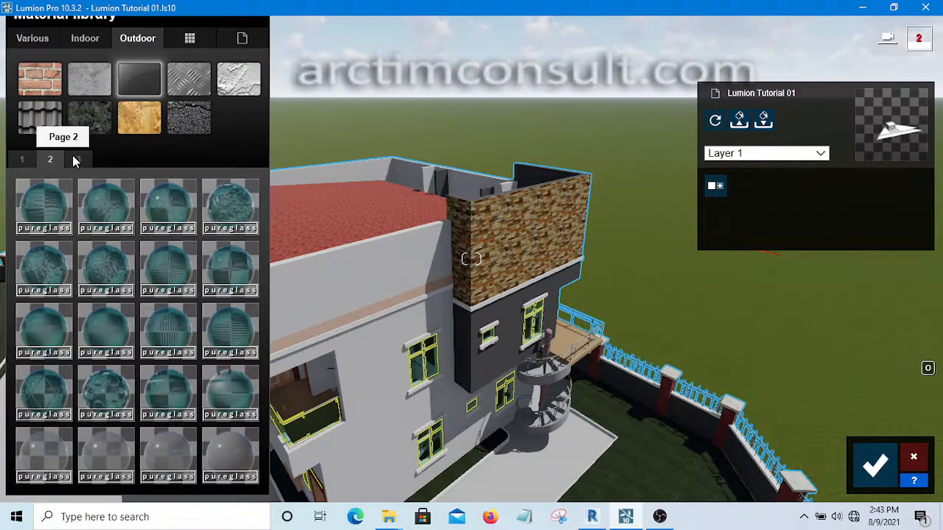
click(75, 160)
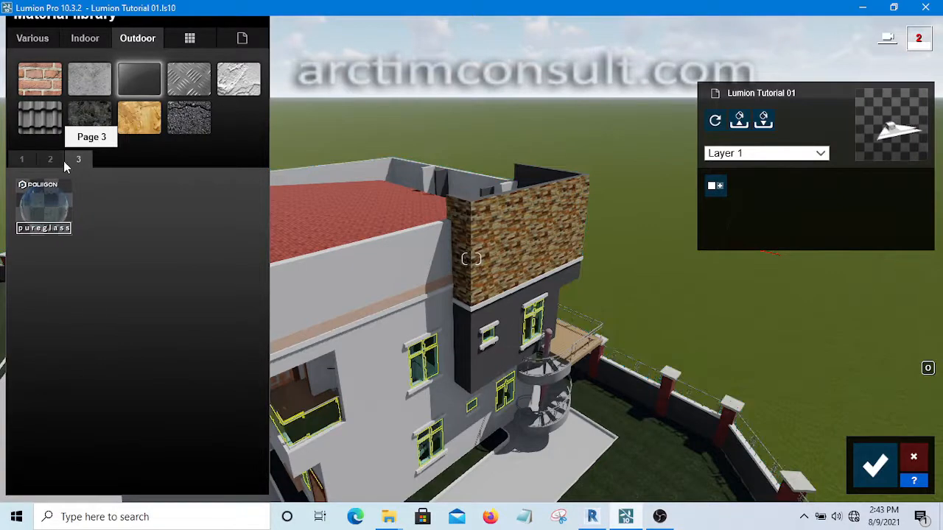
click(48, 200)
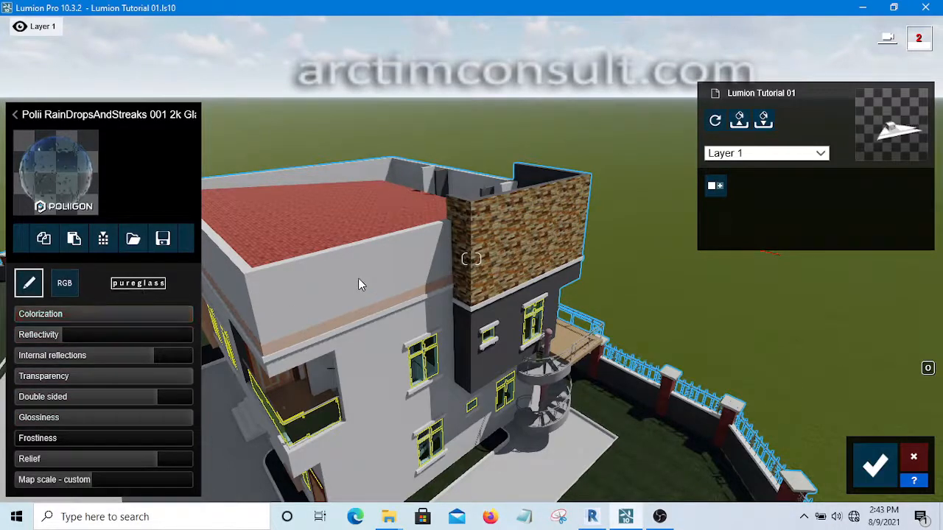
Step: Recolour the rain-streaked window and balcony glass to a very dark blue
key(a)
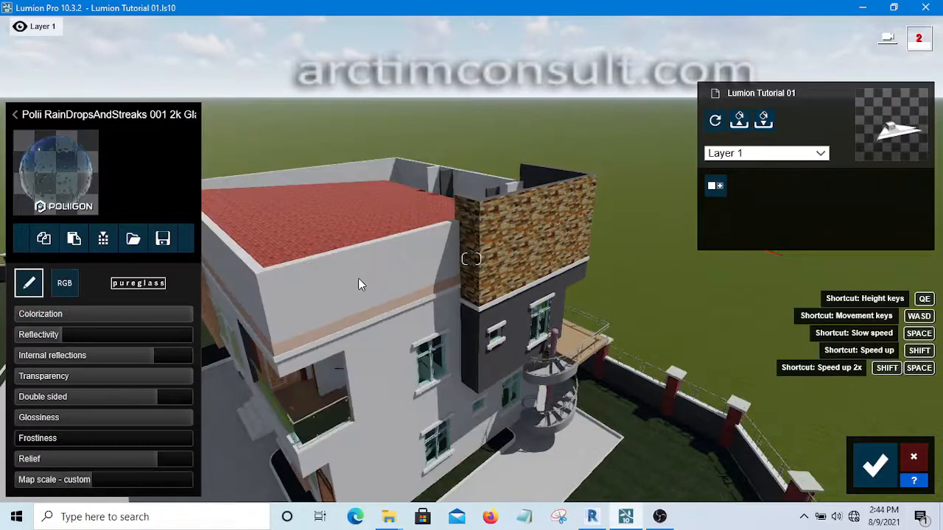
key(a)
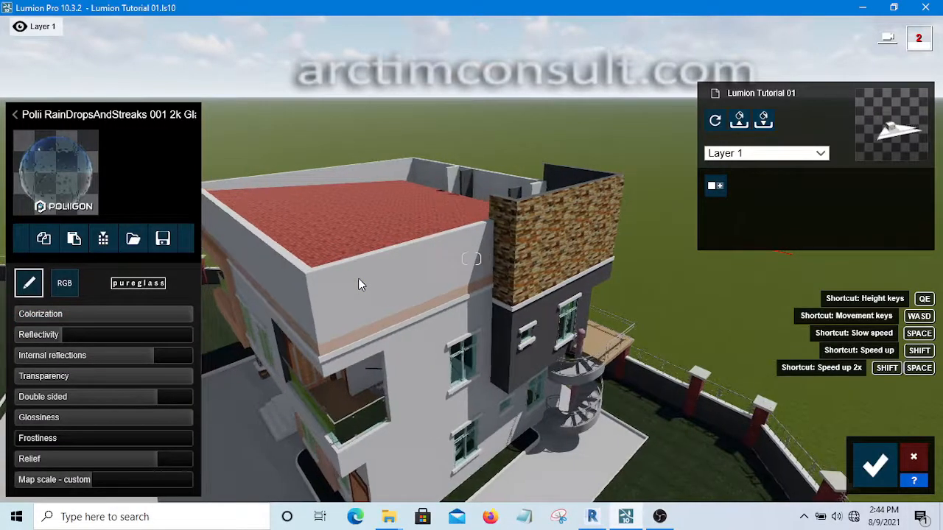
key(a)
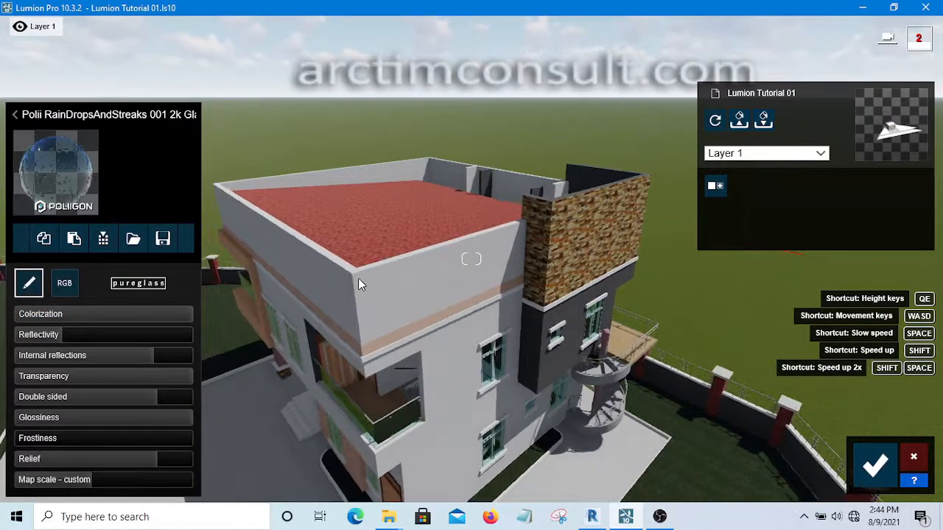
key(a)
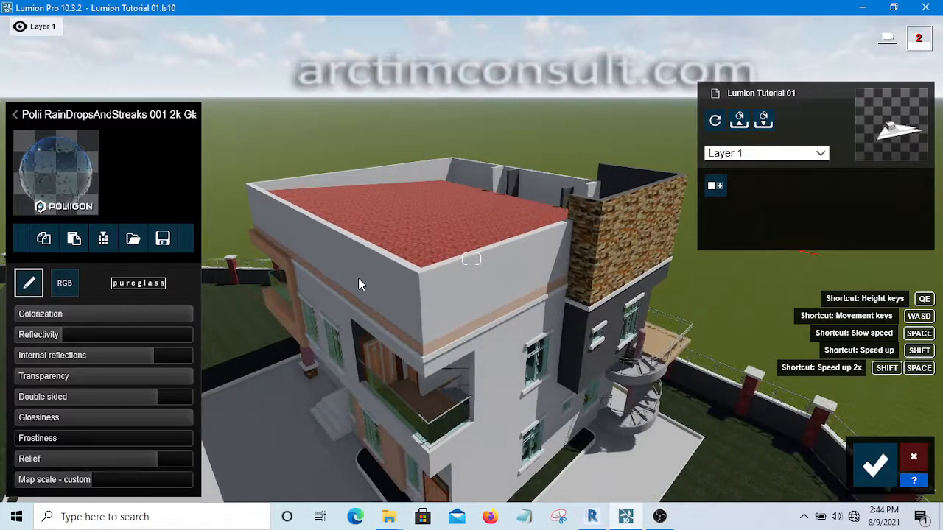
key(a)
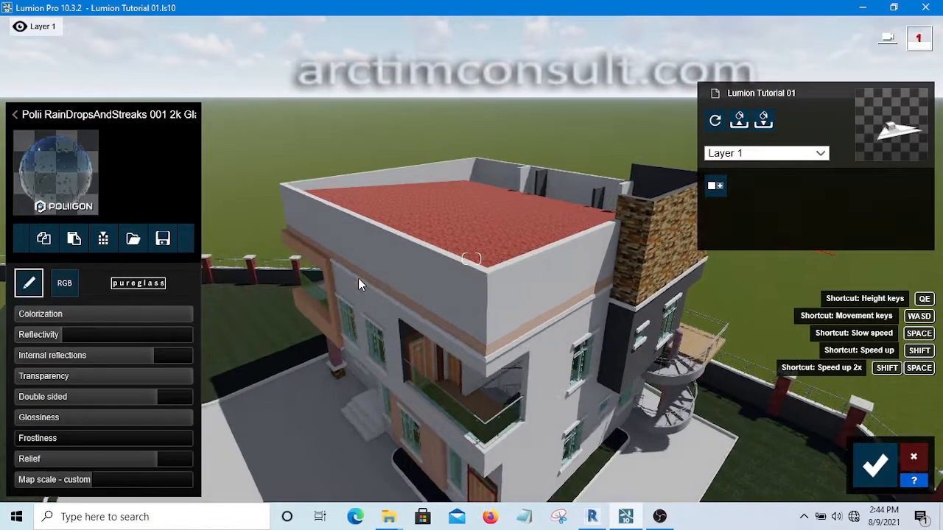
key(a)
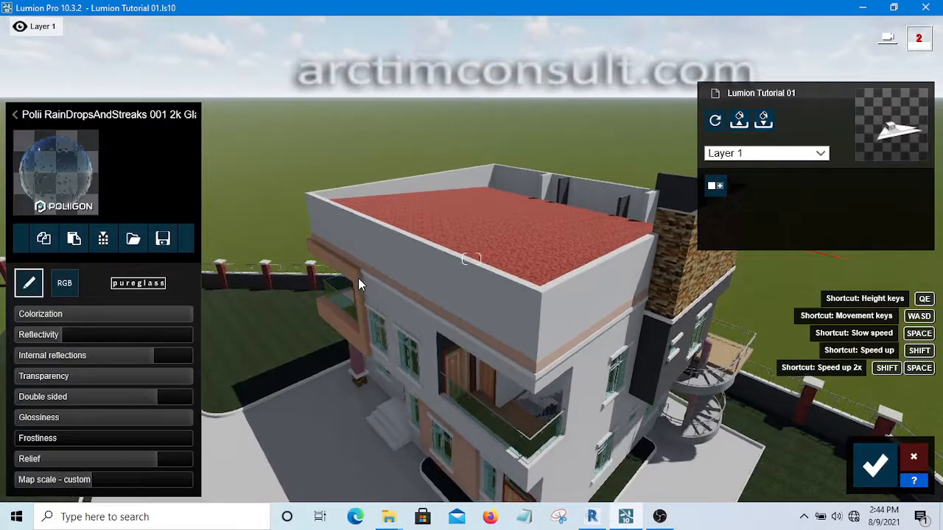
key(q)
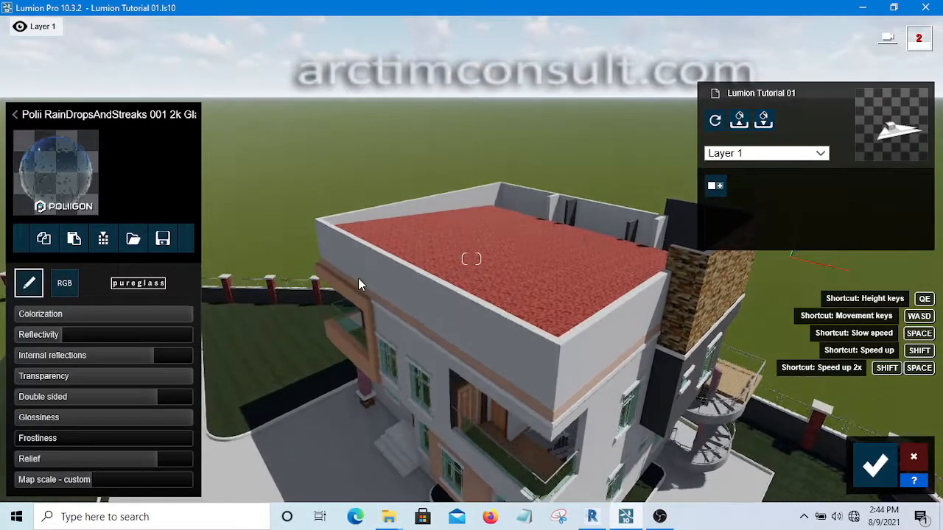
key(q)
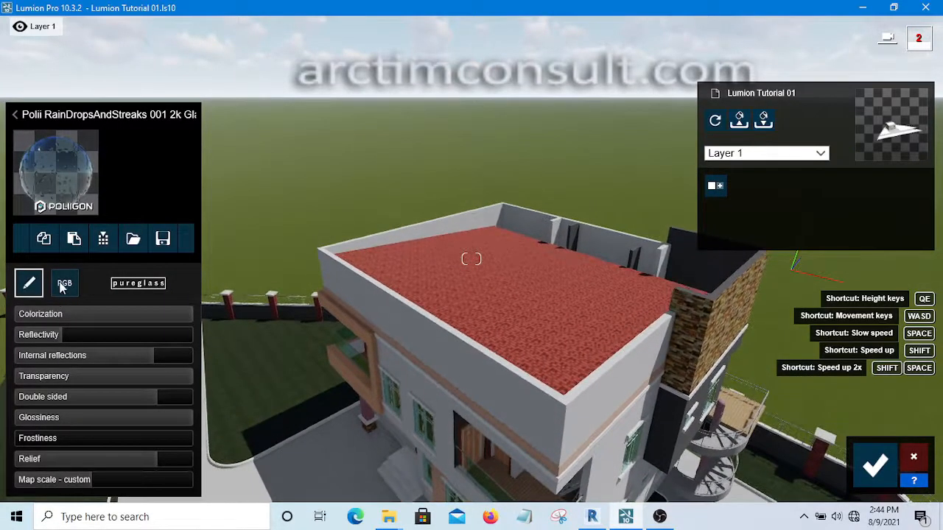
key(q)
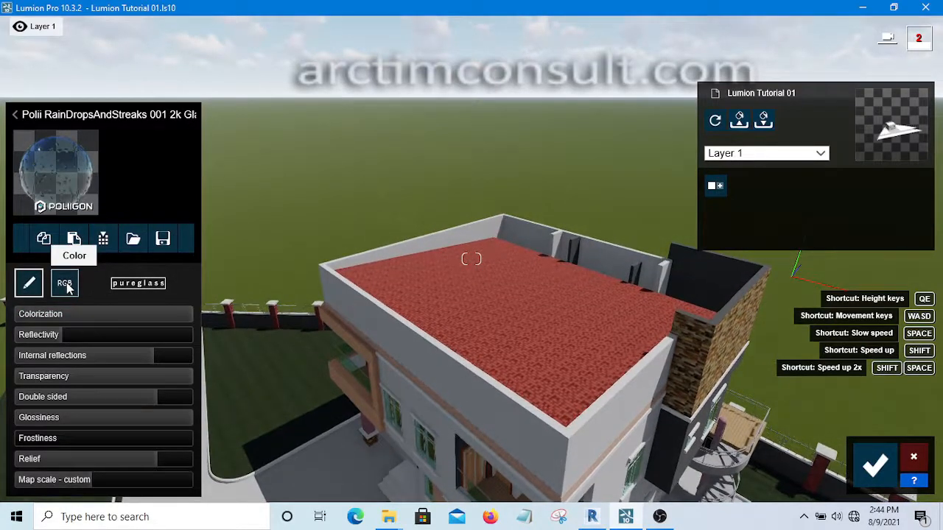
click(66, 286)
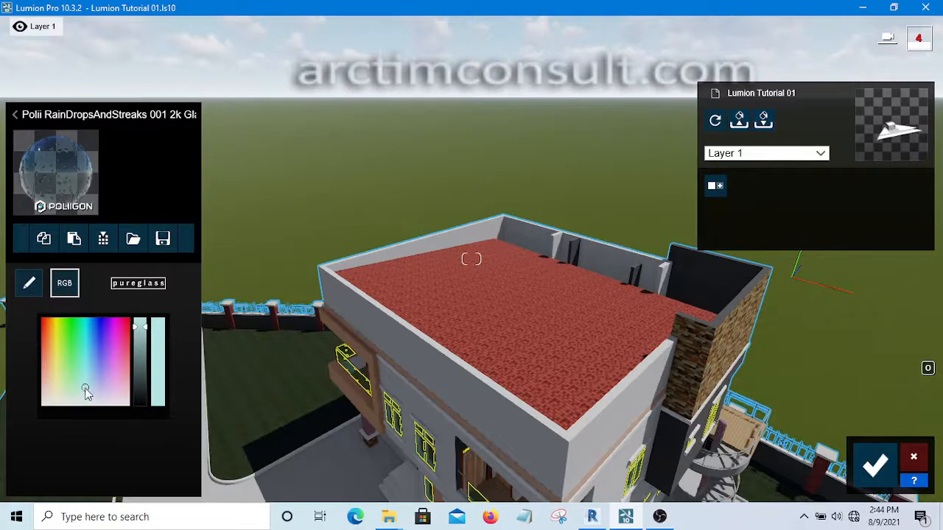
click(102, 324)
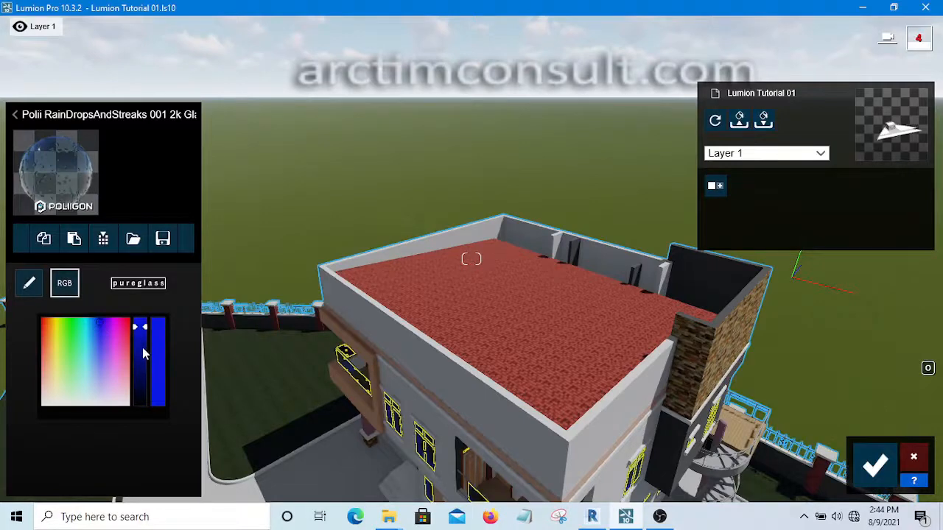
click(144, 379)
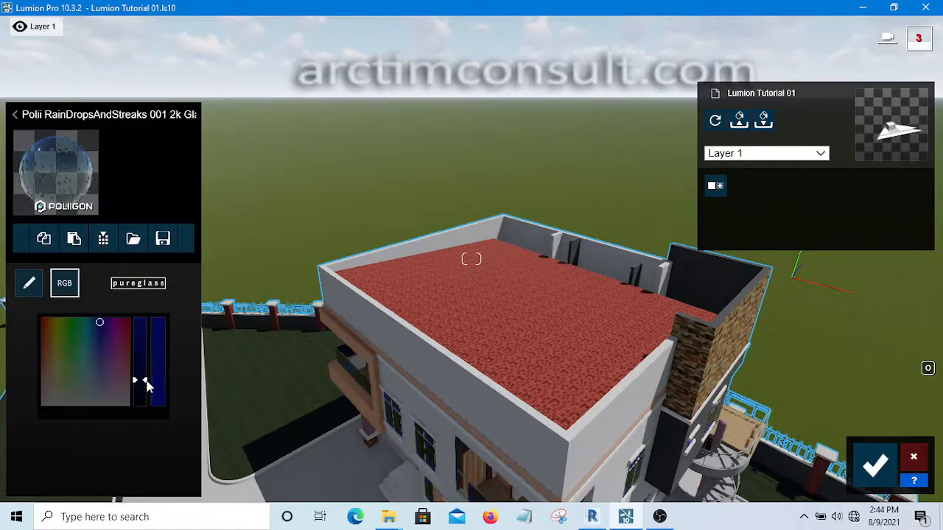
drag(148, 390, 148, 391)
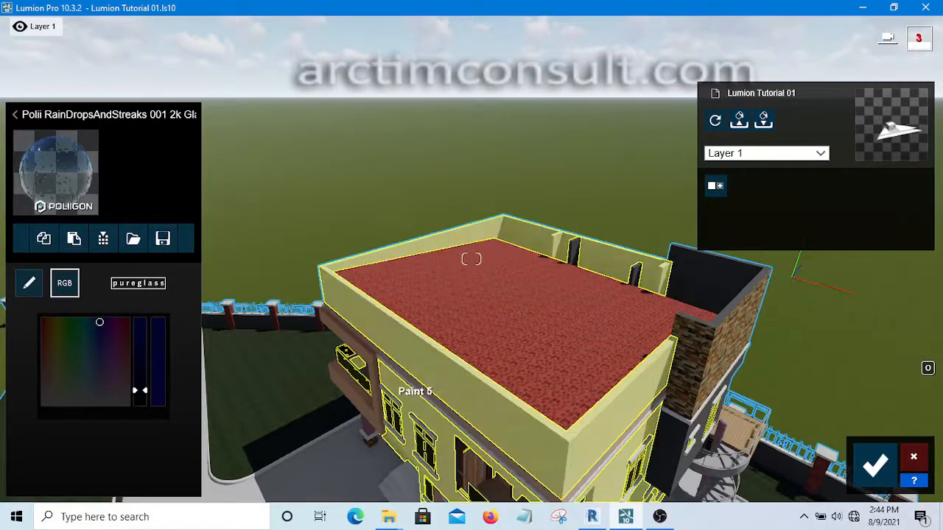
Step: Inspect the dark blue glass on the balcony and windows up close and from a distance, and save the material changes
mouse_move(400, 392)
right_down()
mouse_move(449, 335)
mouse_move(381, 391)
right_up()
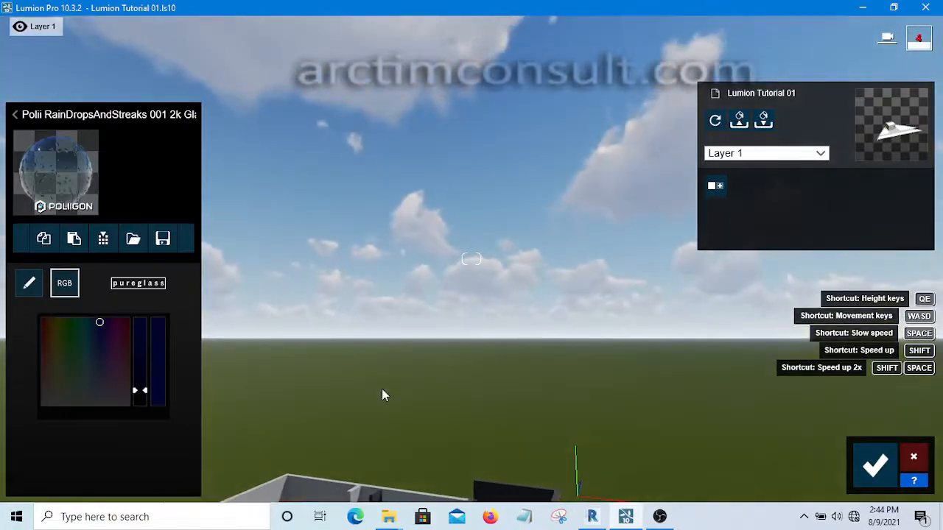
key(e)
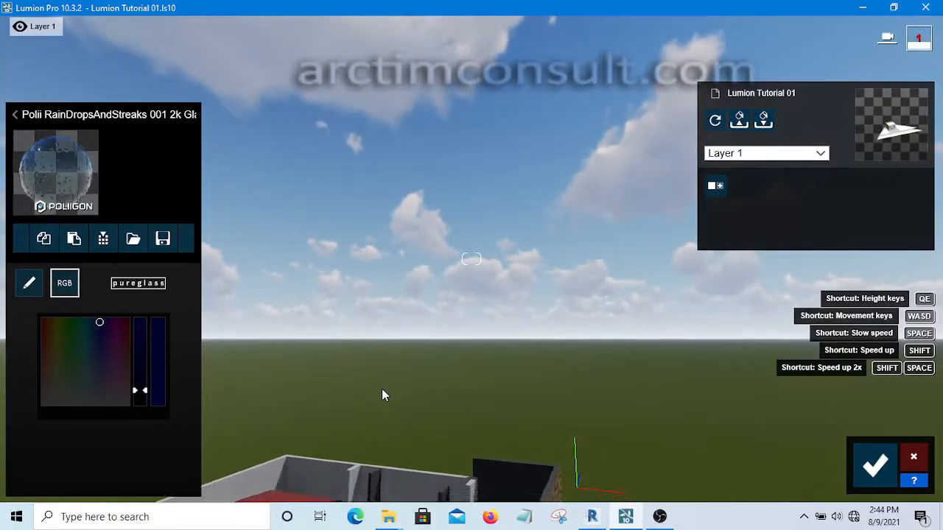
key(e)
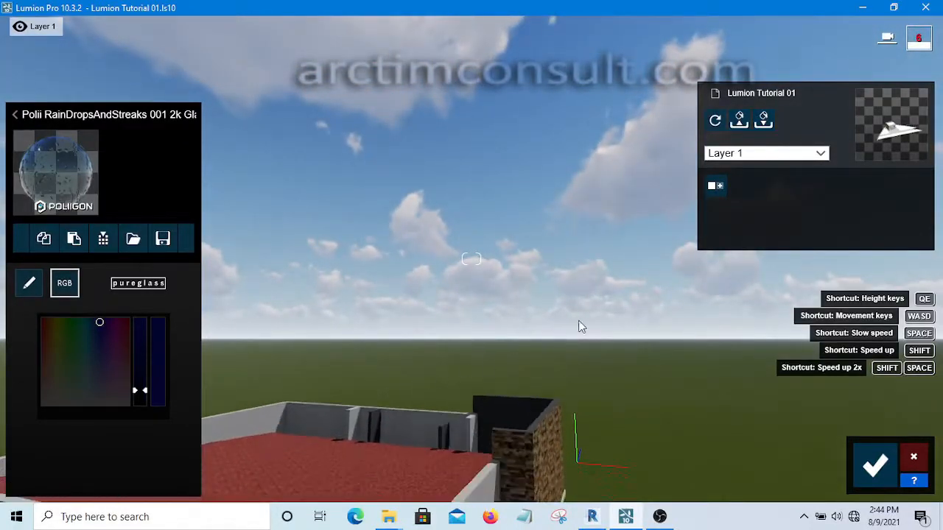
key(e)
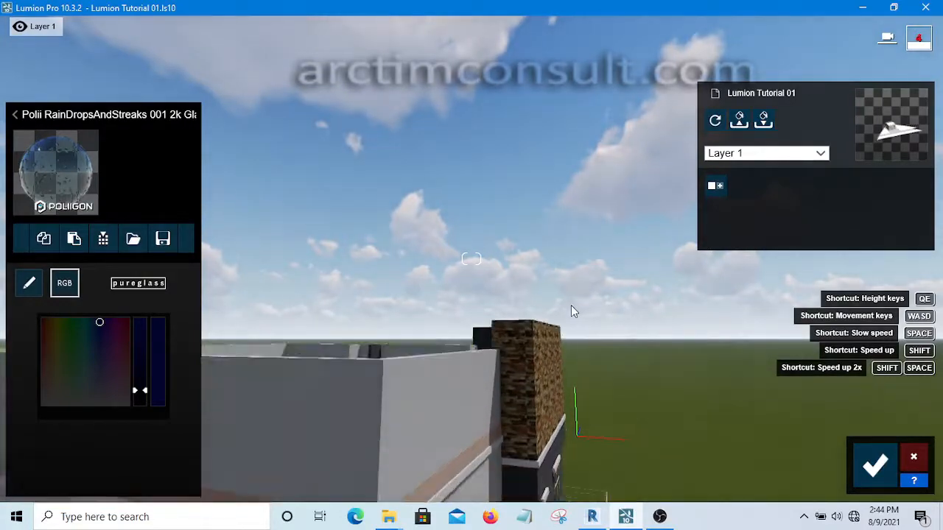
key(e)
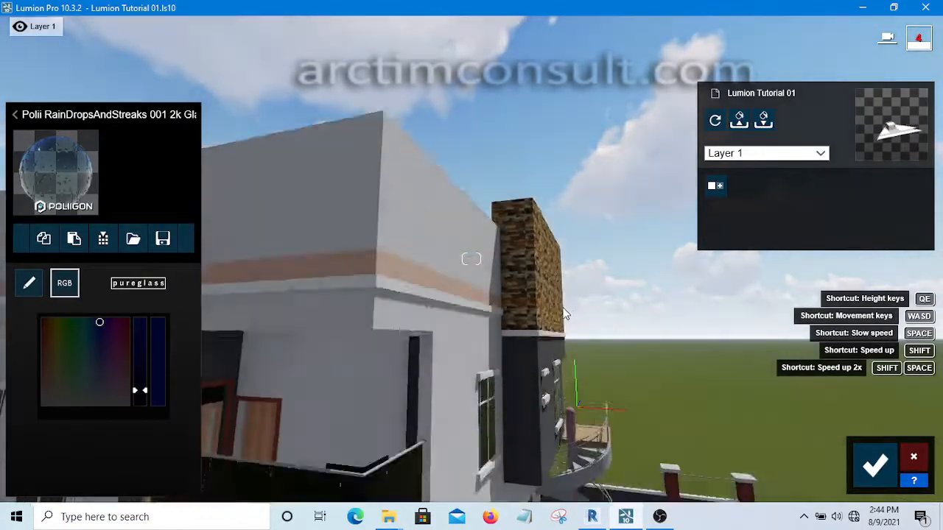
key(e)
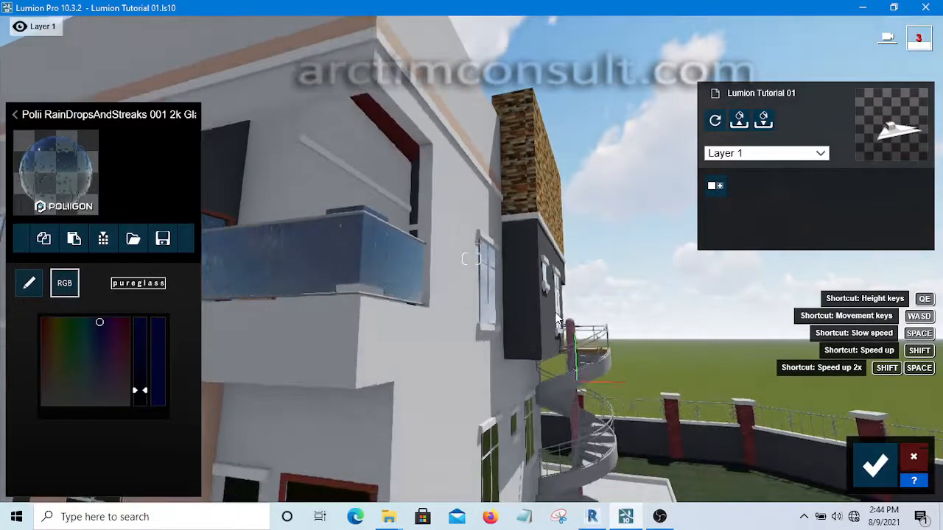
key(e)
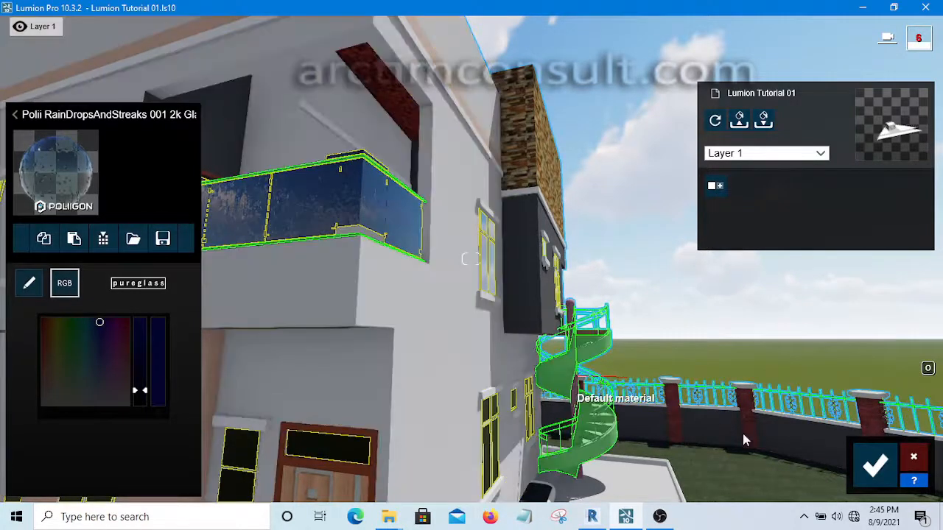
click(874, 471)
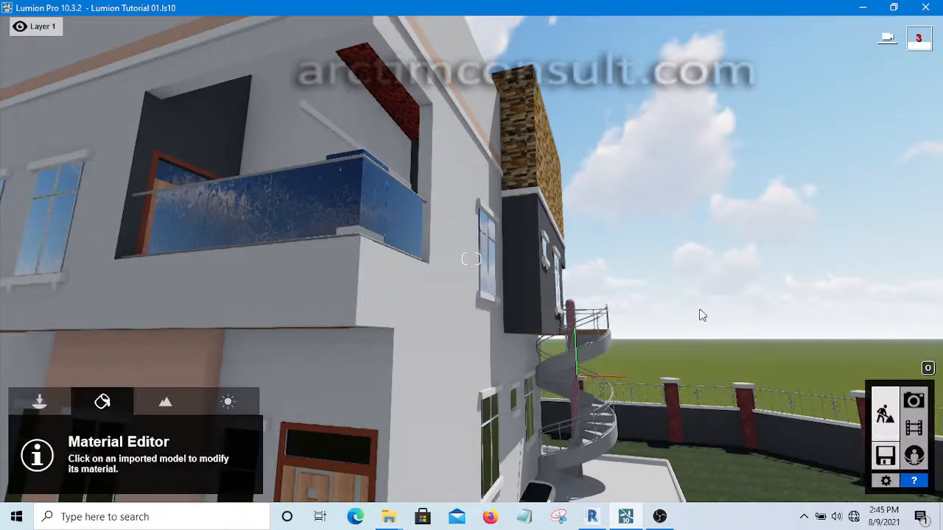
scroll(667, 273, down, 4)
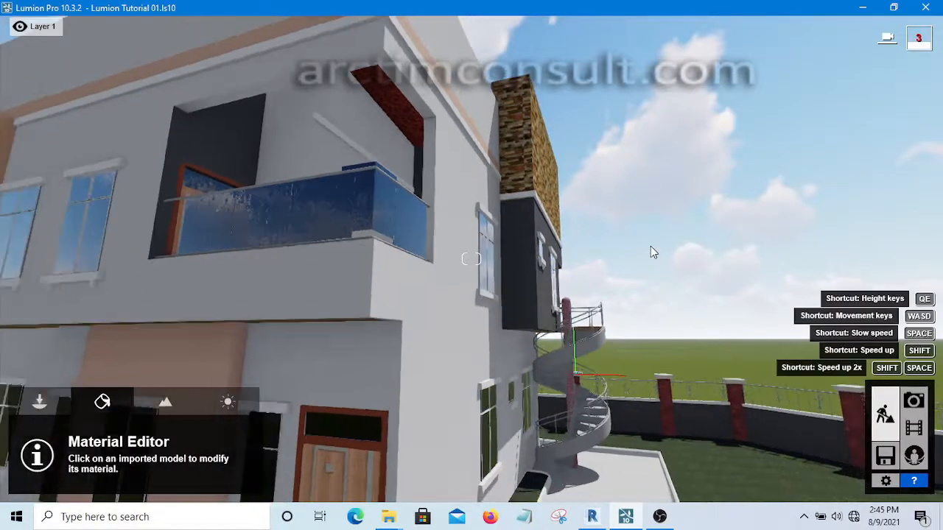
scroll(687, 419, down, 4)
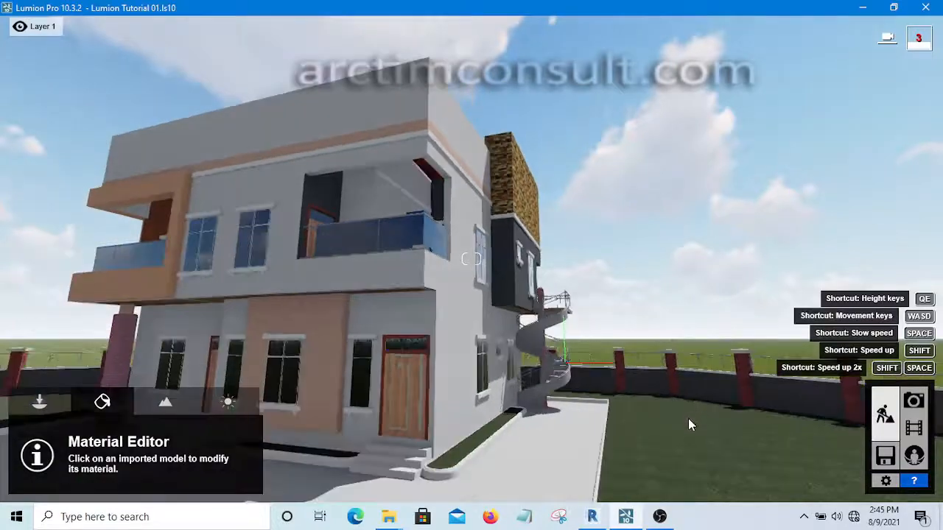
scroll(676, 414, up, 3)
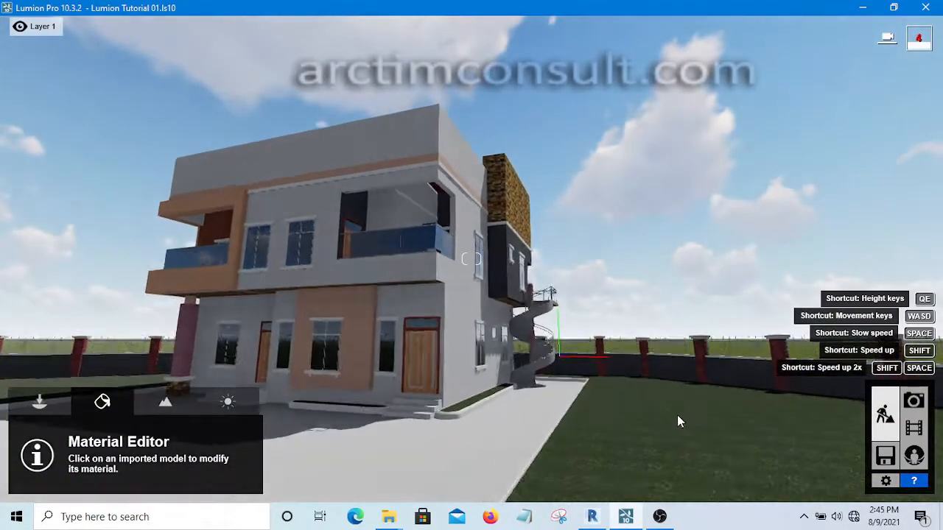
Step: Switch to Revit and examine the material assigned in the GRASS LAWN floor type's structure
scroll(675, 434, down, 3)
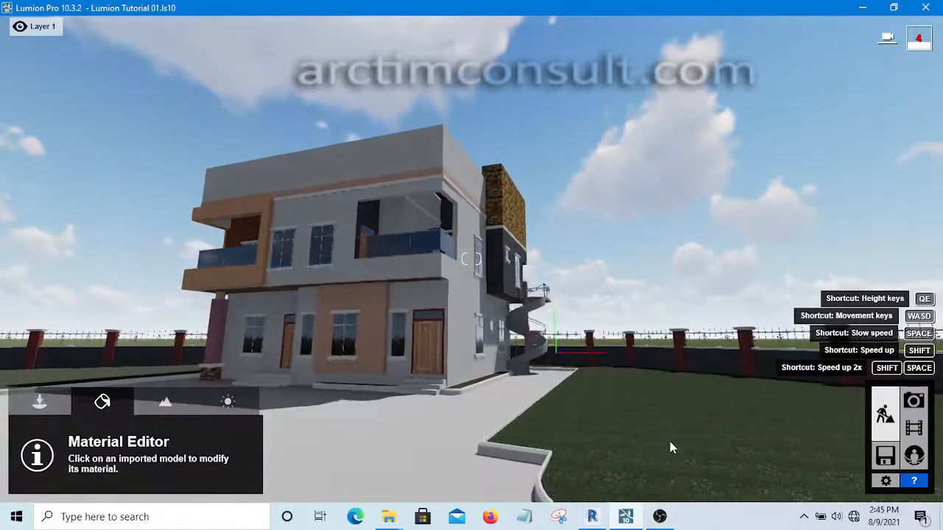
click(596, 518)
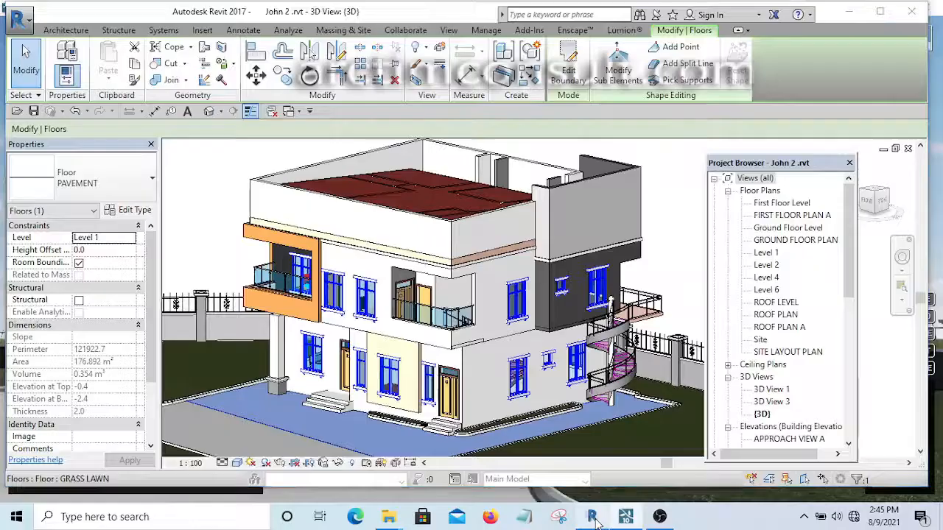
click(660, 439)
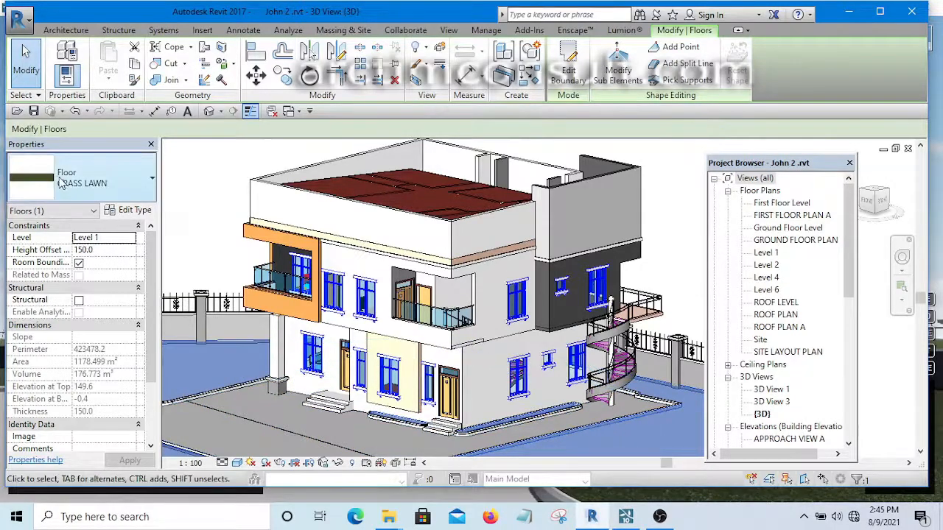
click(128, 210)
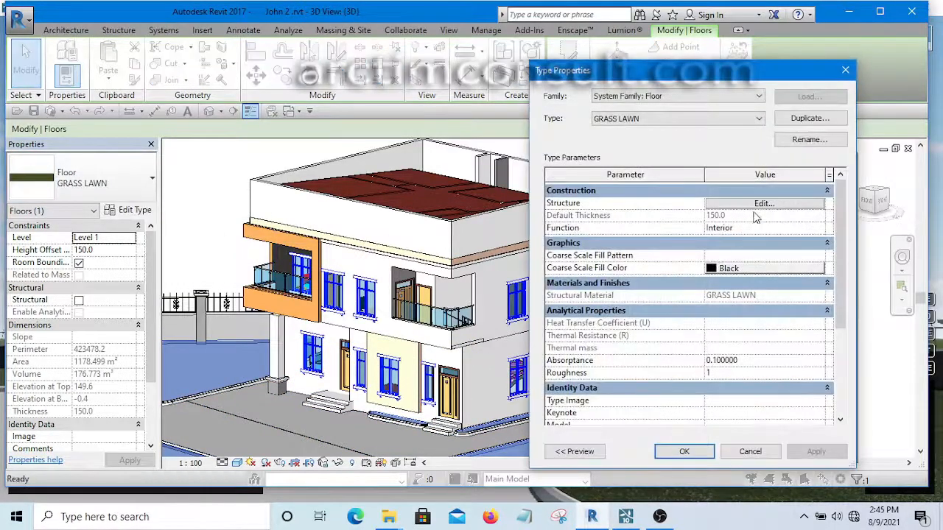
click(762, 204)
click(671, 212)
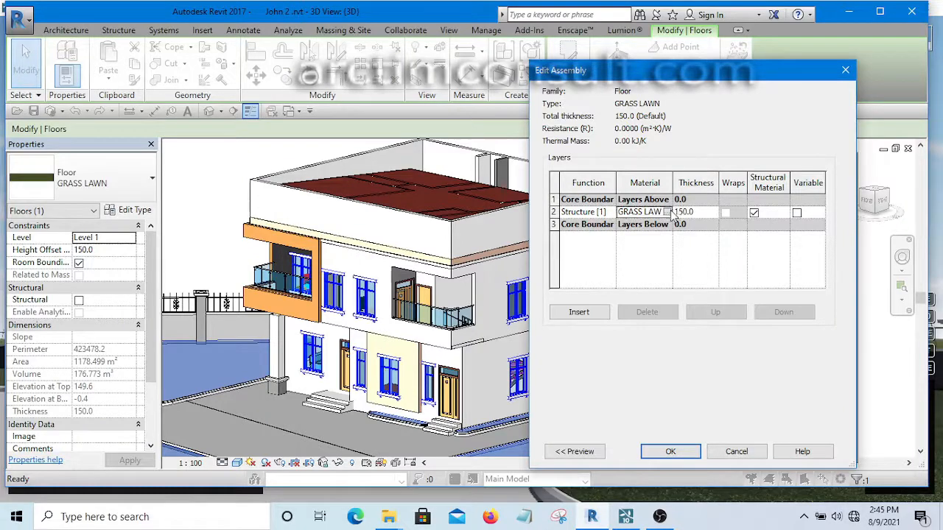
click(668, 212)
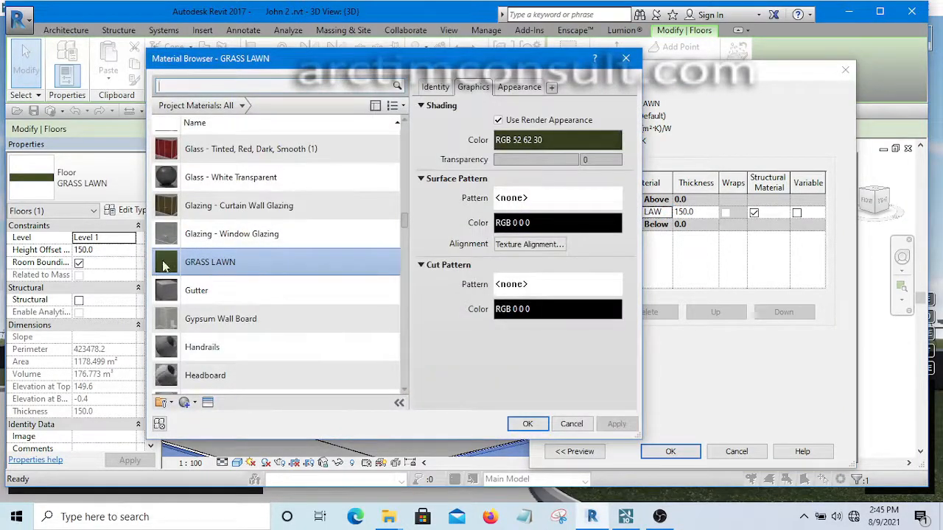
click(531, 426)
click(667, 452)
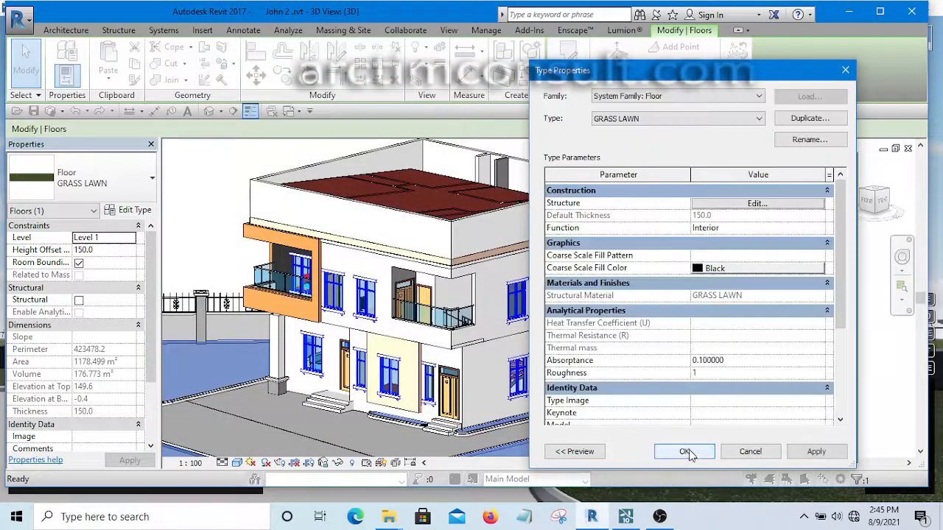
click(685, 452)
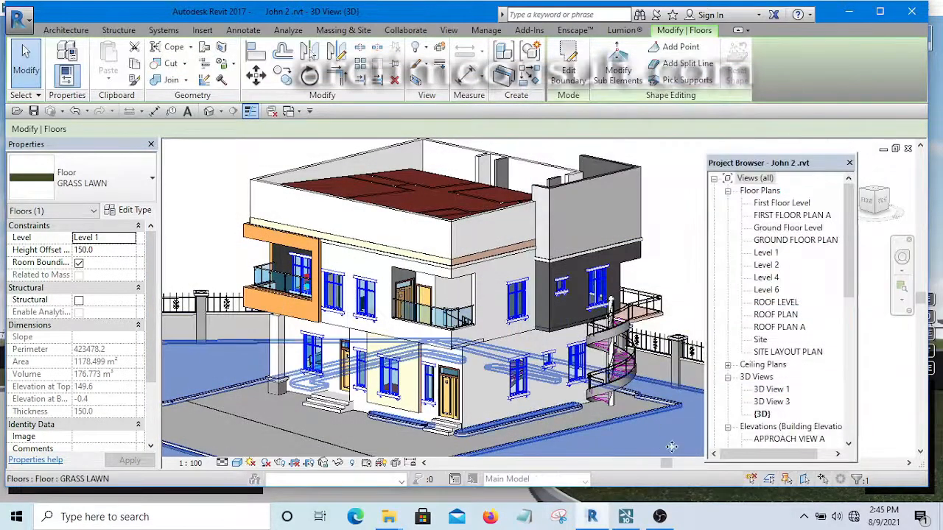
Step: Return to Lumion and apply the Landscape material to the house model's GRASS LAWN surface
click(628, 517)
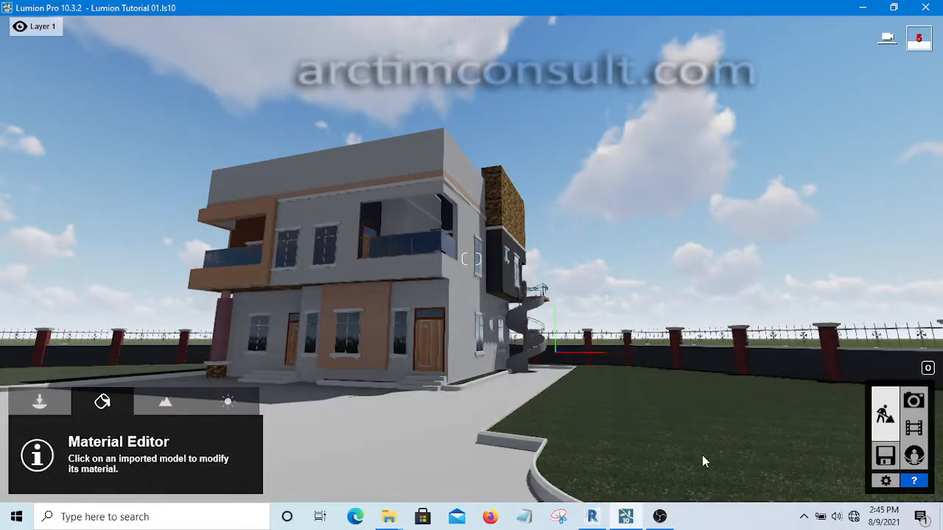
key(w)
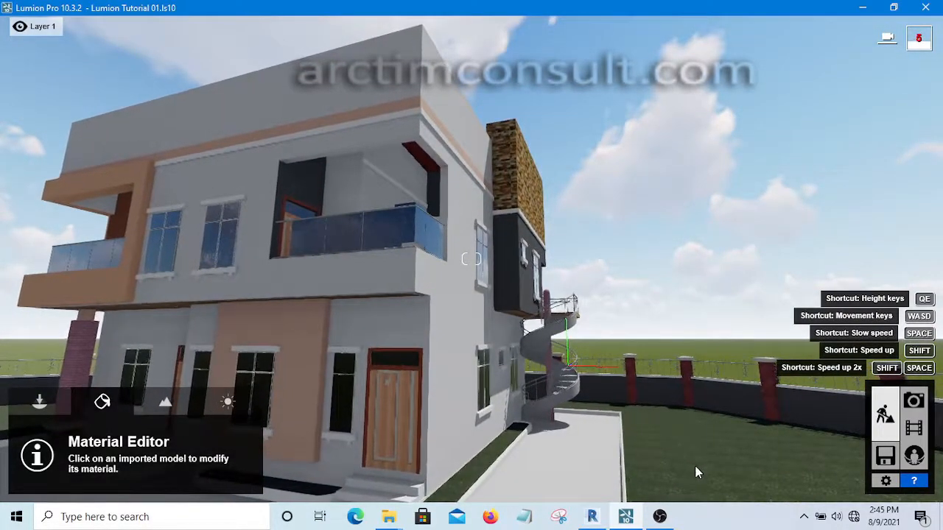
key(d)
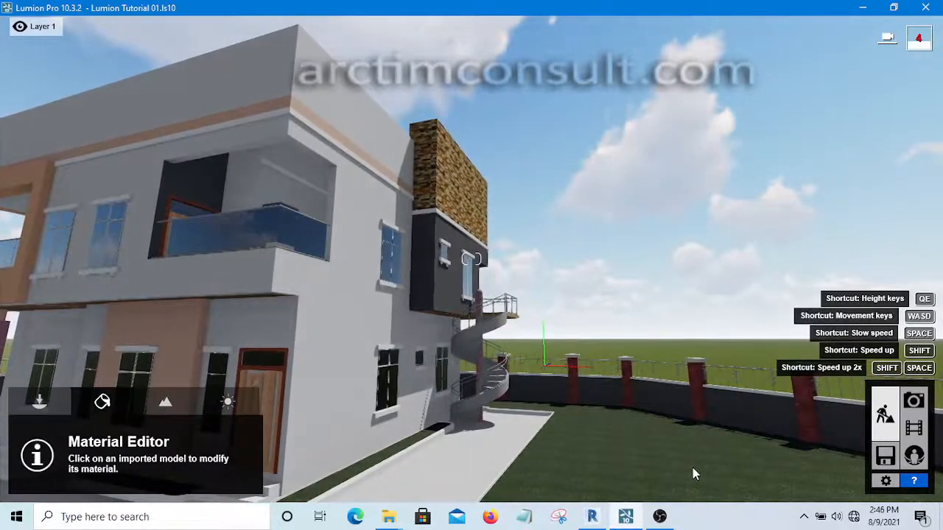
key(s)
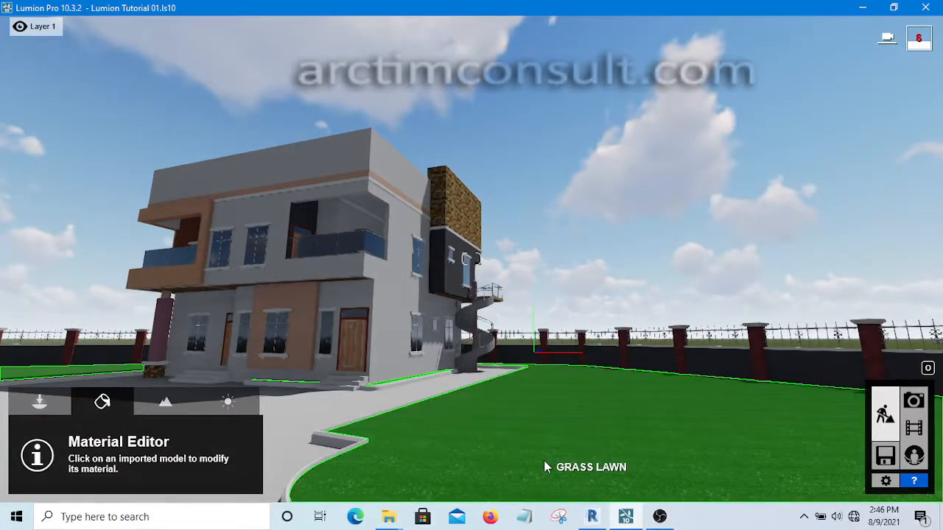
click(542, 464)
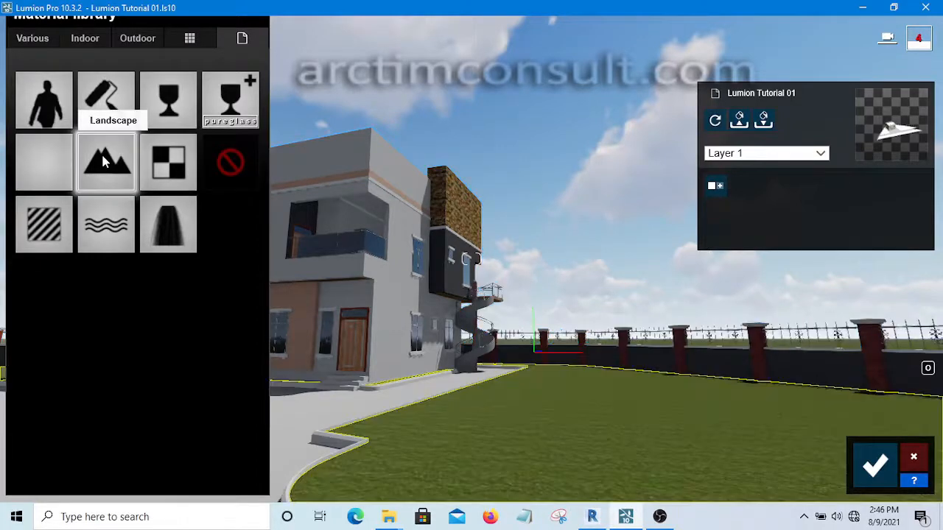
click(102, 162)
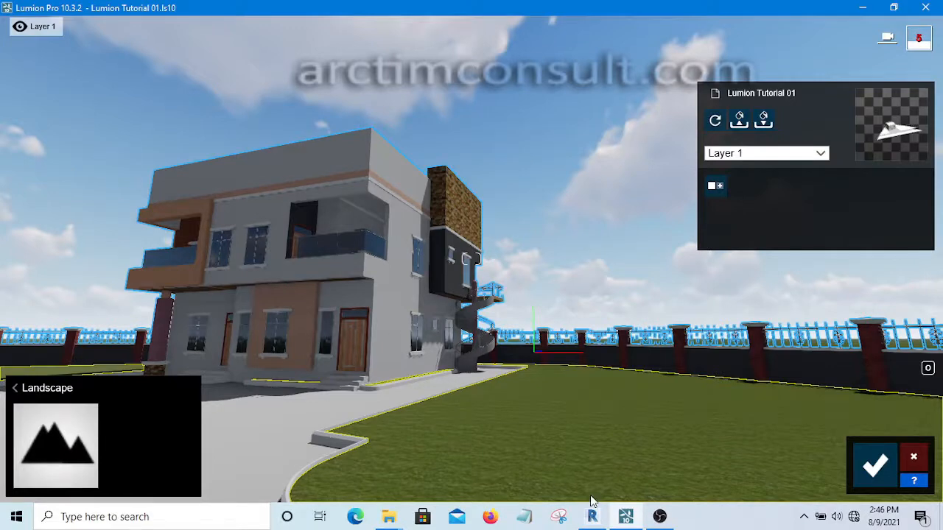
Step: Check the lawn's Landscape material from closer and lower viewpoints, and save the material changes
key(w)
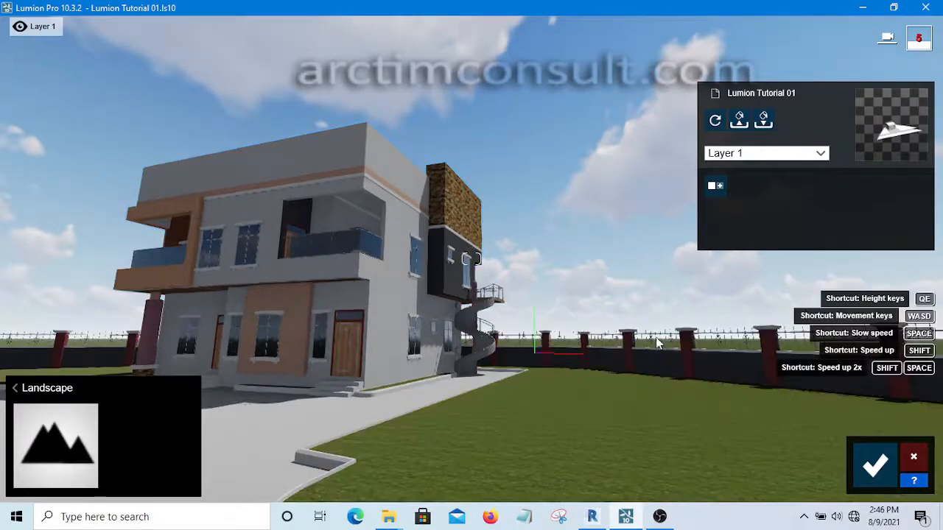
key(w)
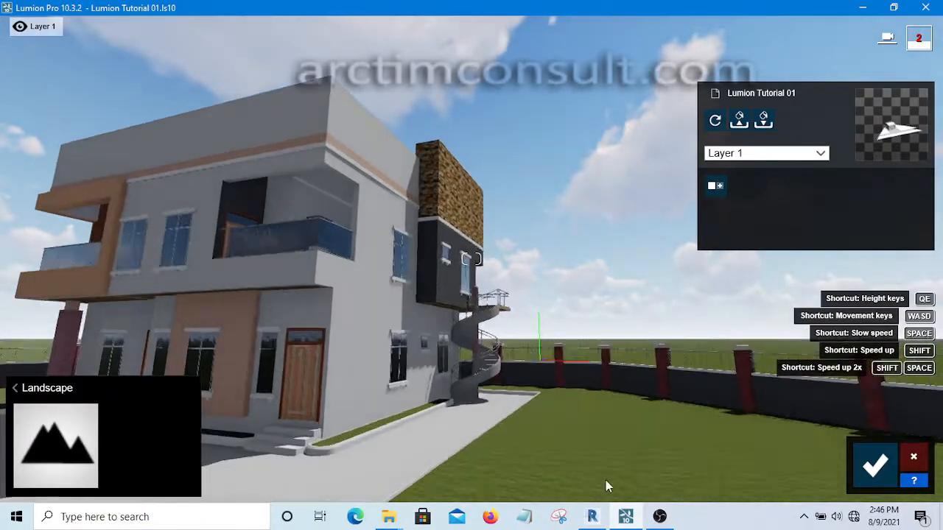
key(w)
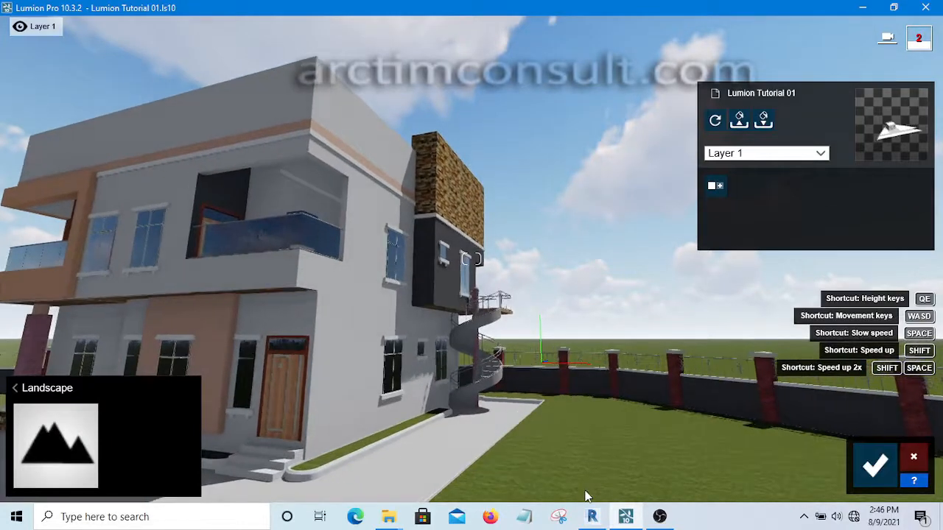
key(e)
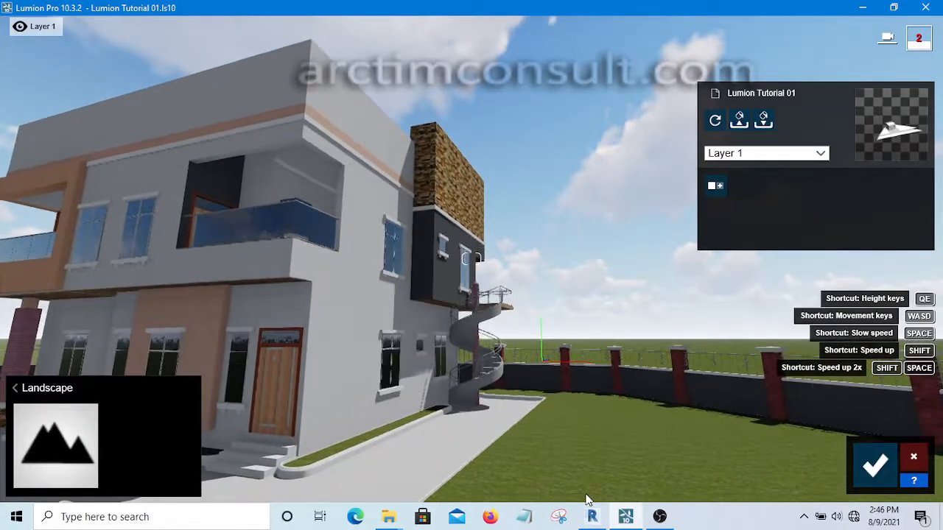
key(e)
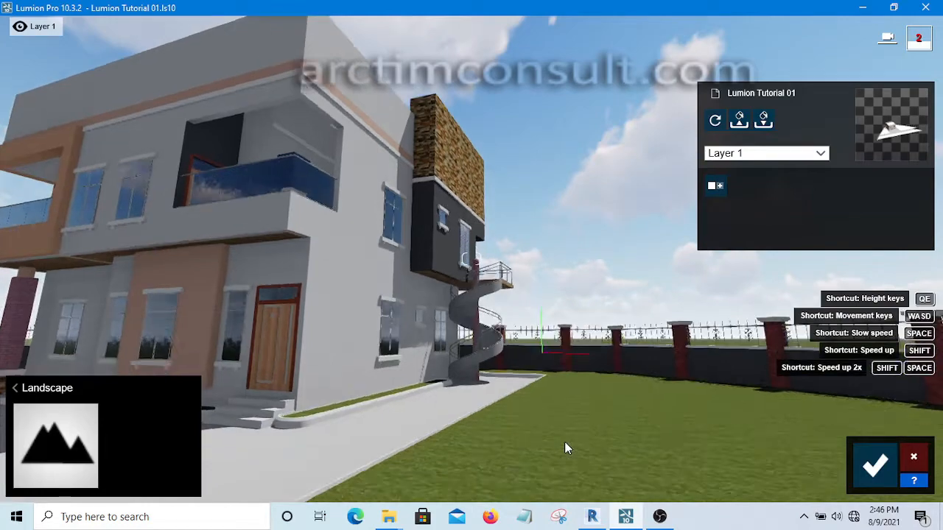
key(s)
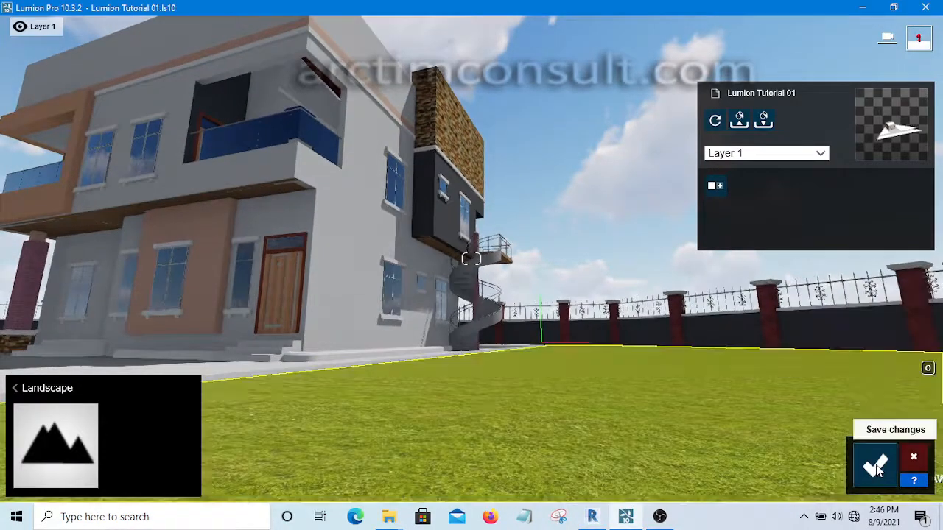
click(877, 466)
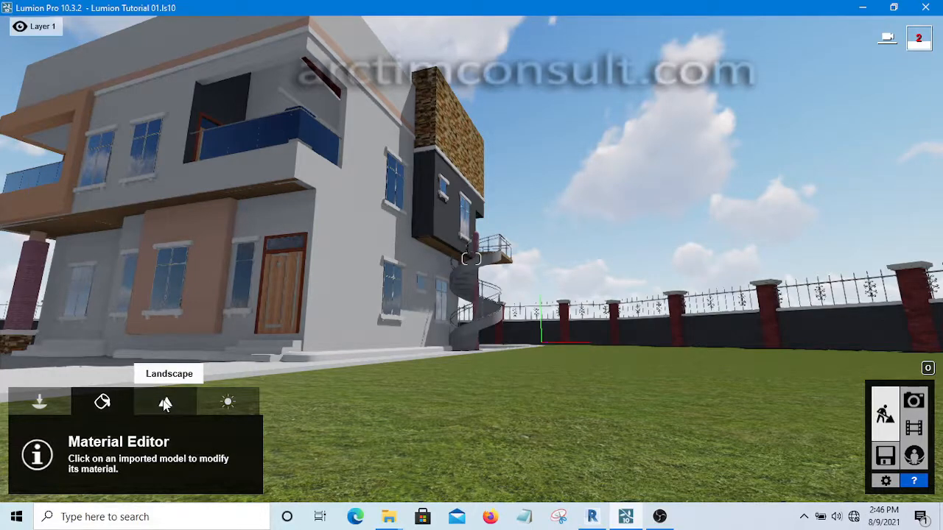
Step: Turn on landscape grass for the scene's terrain
click(165, 404)
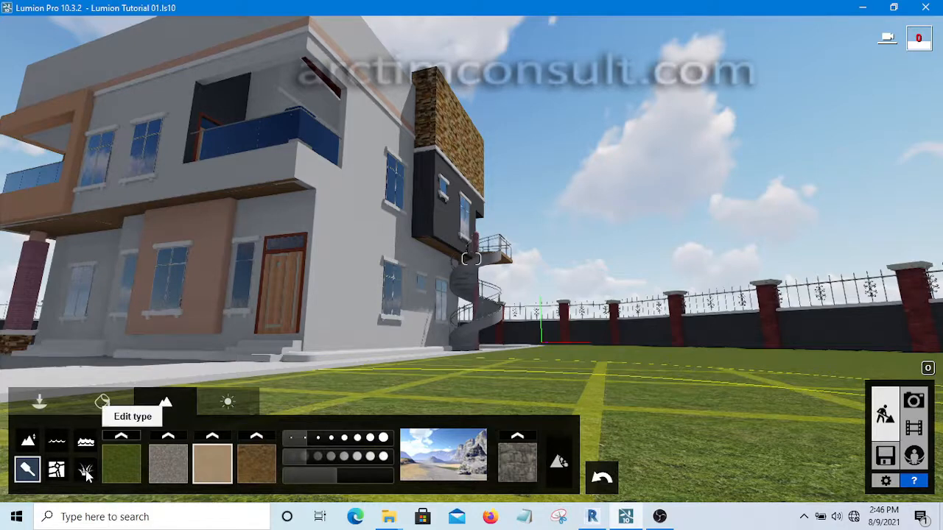
click(86, 471)
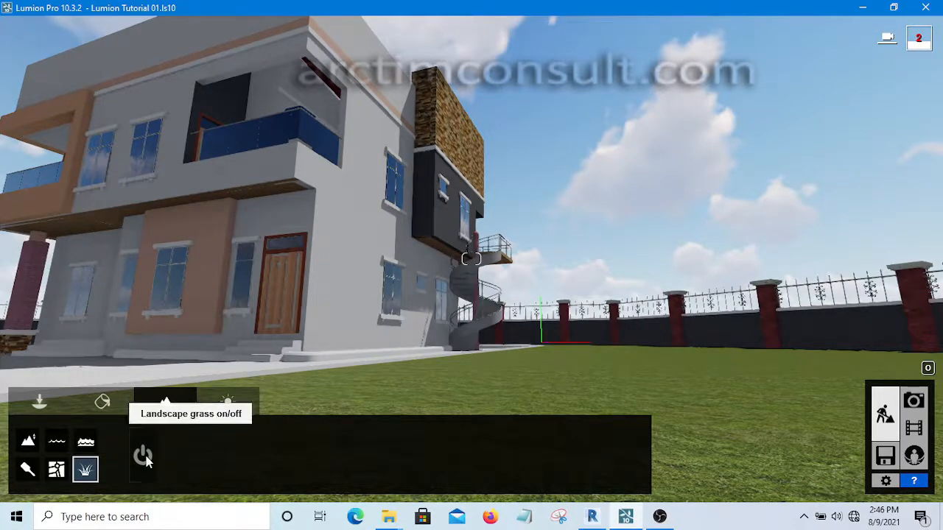
click(144, 457)
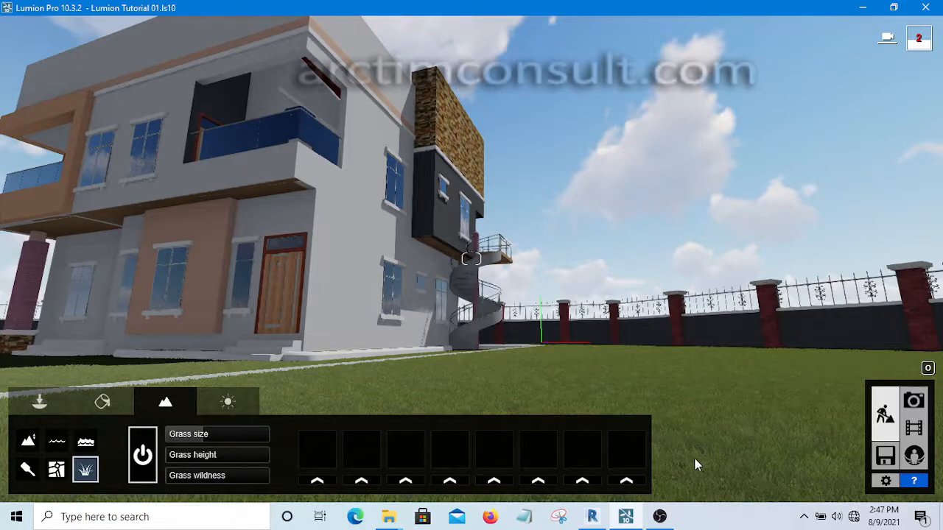
Step: Examine the landscape grass from low viewpoints along the side walkway, the spiral staircase and the lawn
key(w)
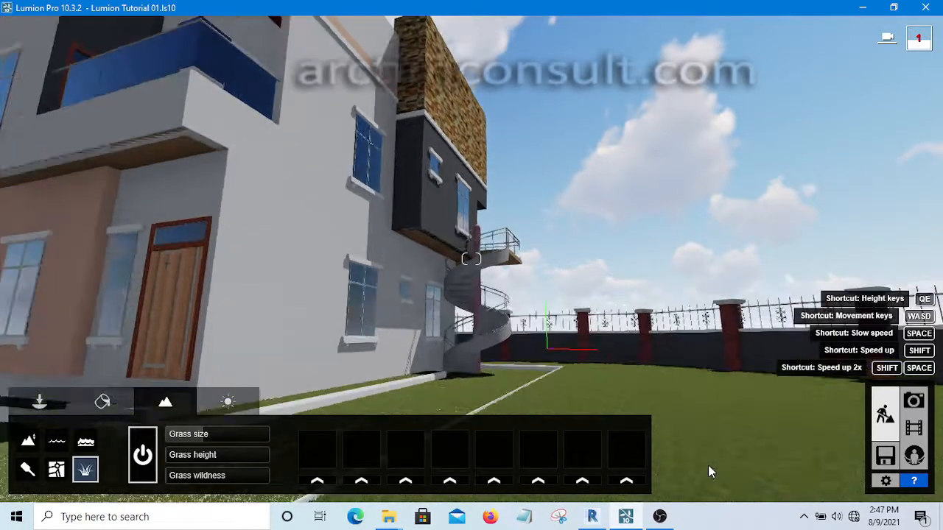
key(w)
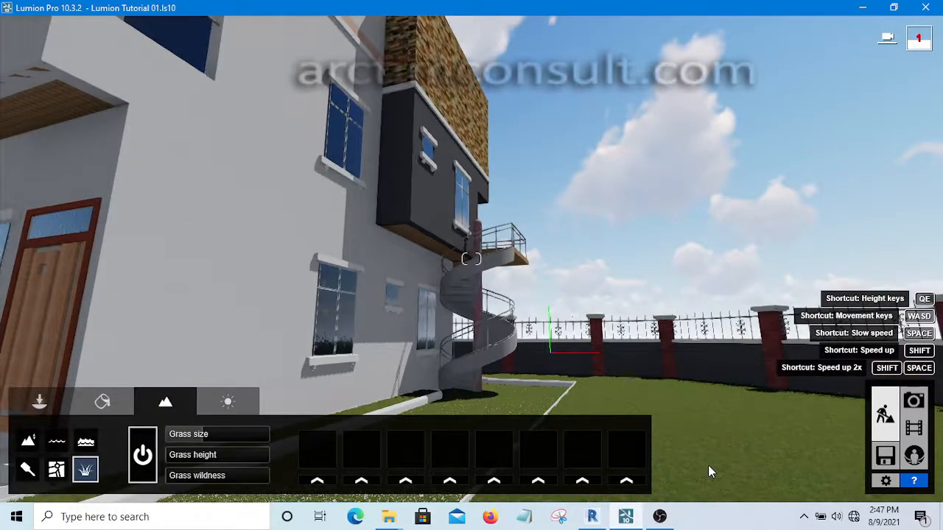
key(w)
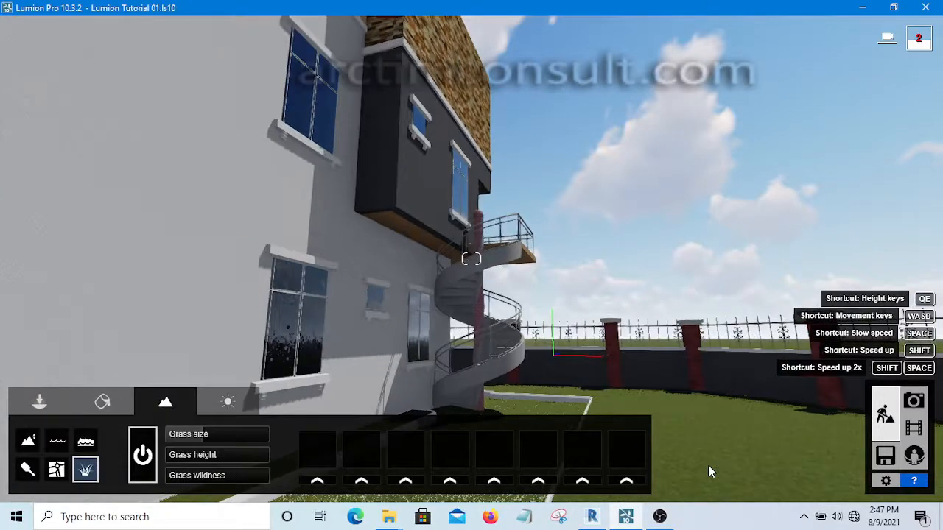
key(w)
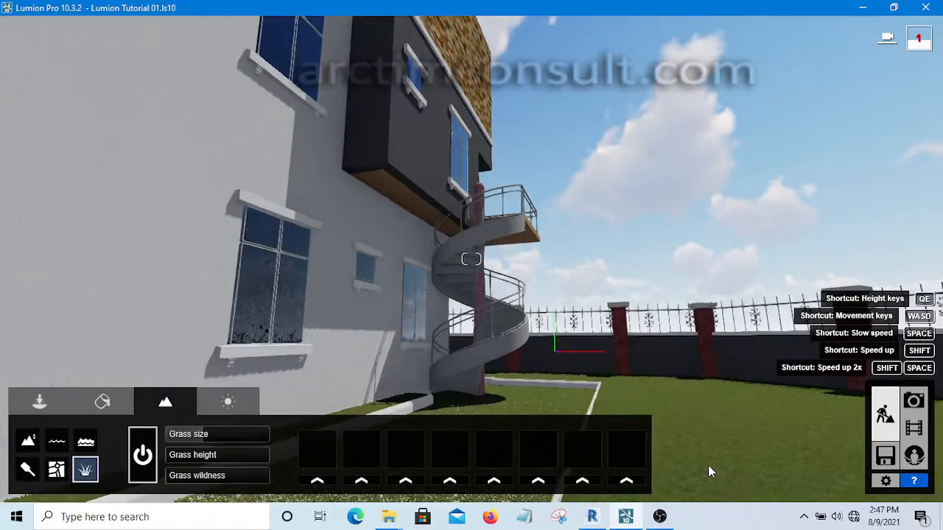
key(e)
key(e)
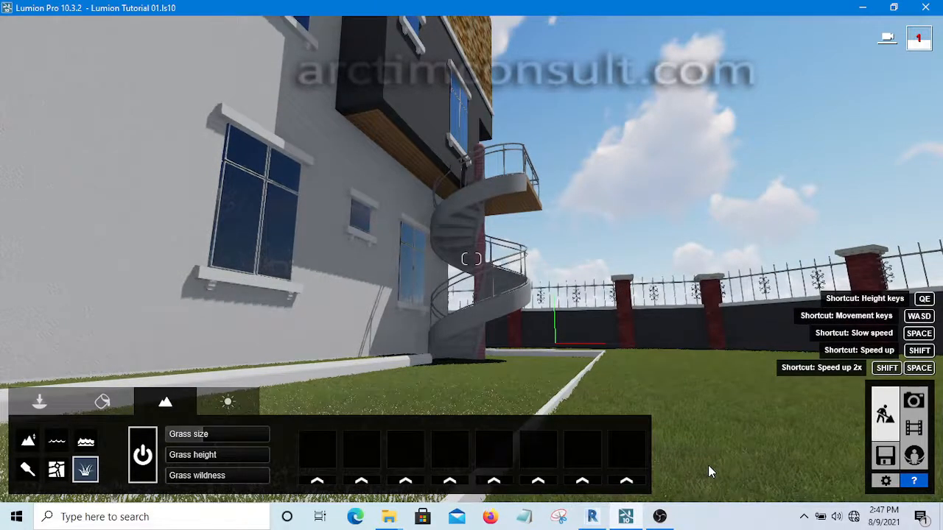
key(w)
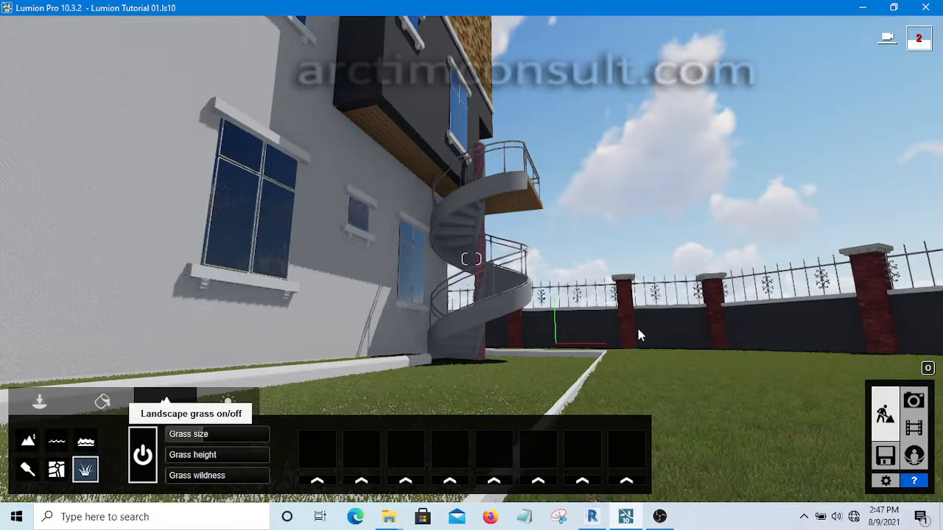
key(s)
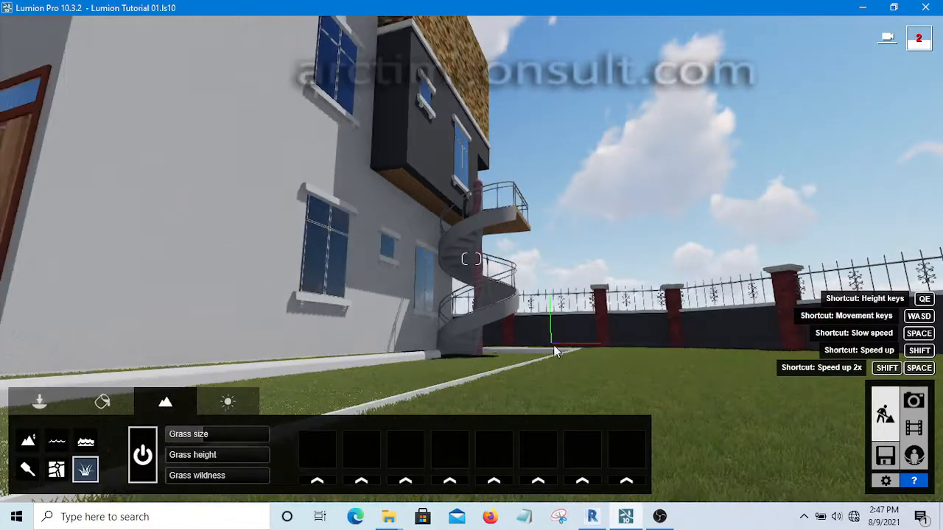
key(s)
key(s)
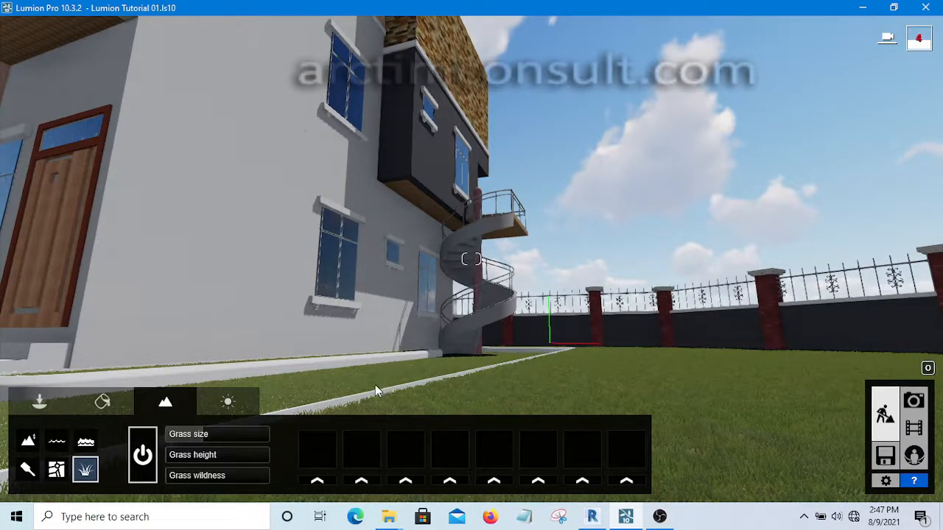
key(s)
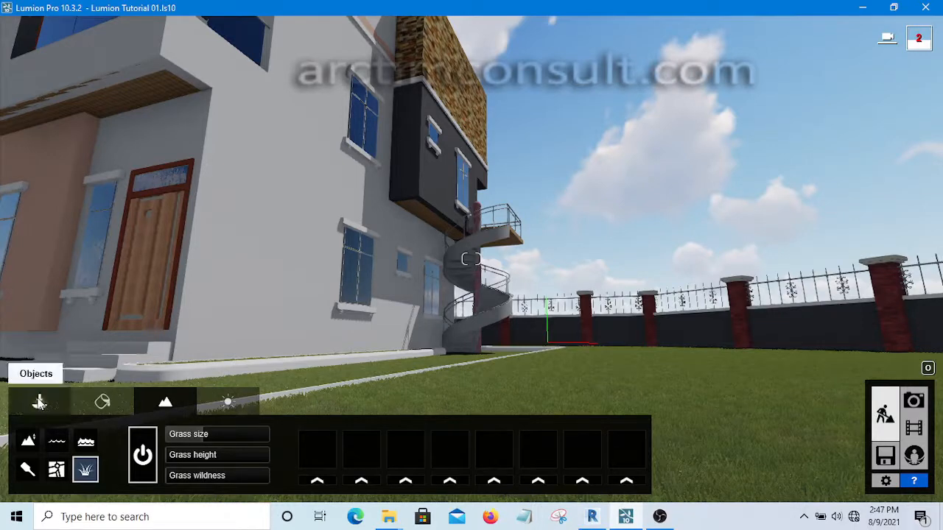
Step: Select the imported house model and raise it vertically above the terrain with Move up
click(40, 402)
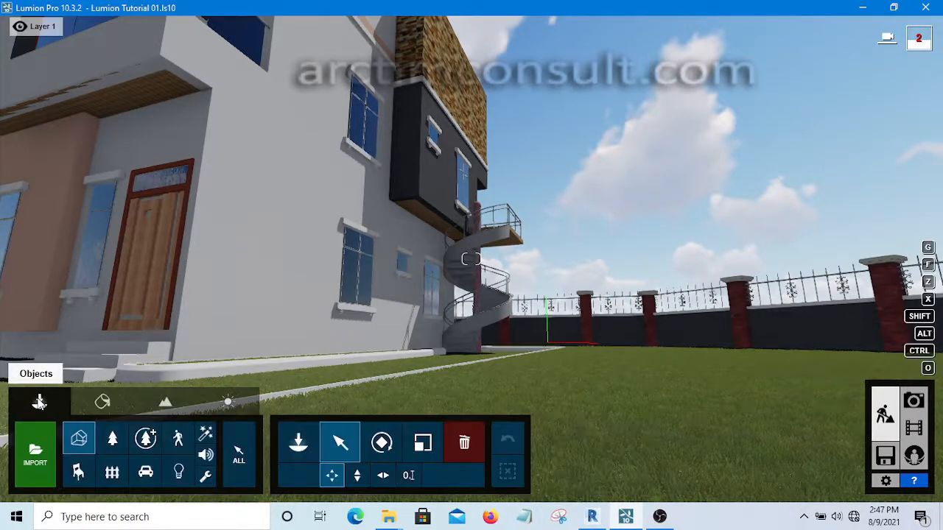
click(548, 344)
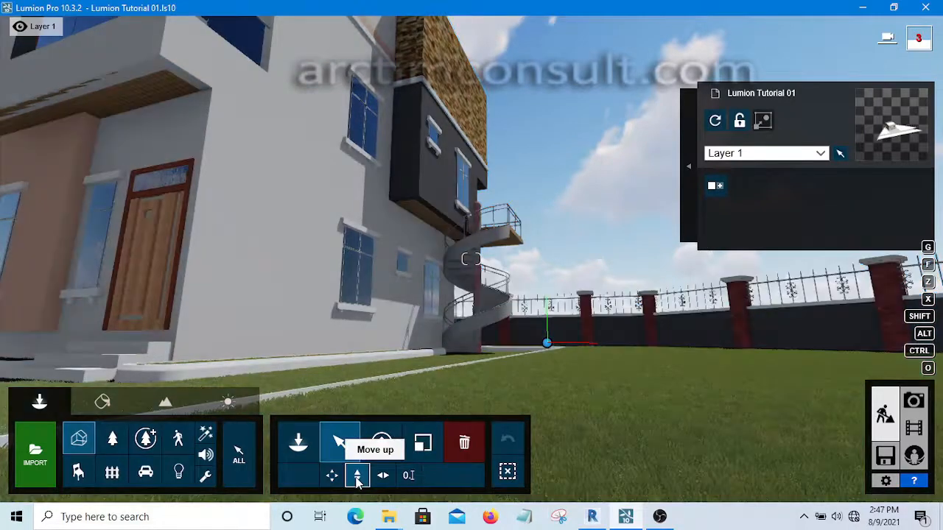
click(358, 477)
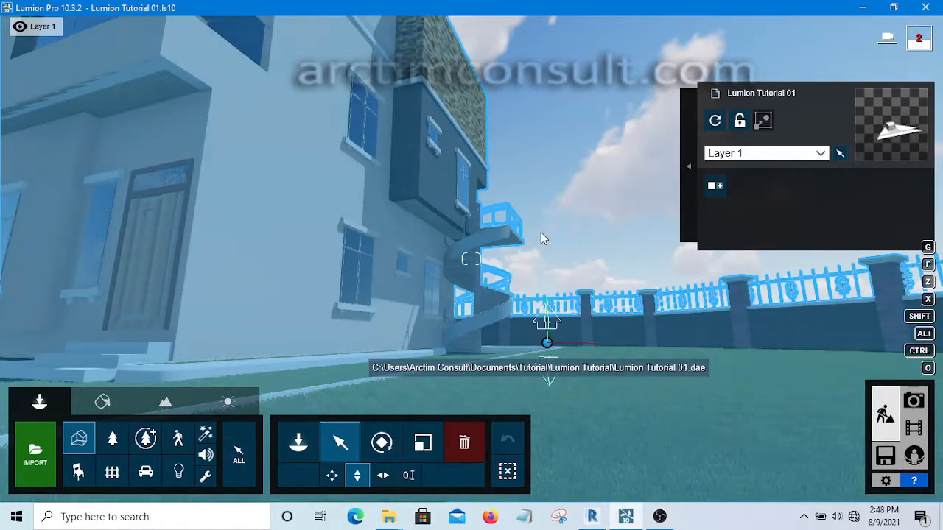
mouse_move(541, 232)
mouse_down()
mouse_move(526, 184)
mouse_move(543, 123)
mouse_move(540, 67)
mouse_up()
drag(548, 105, 548, 105)
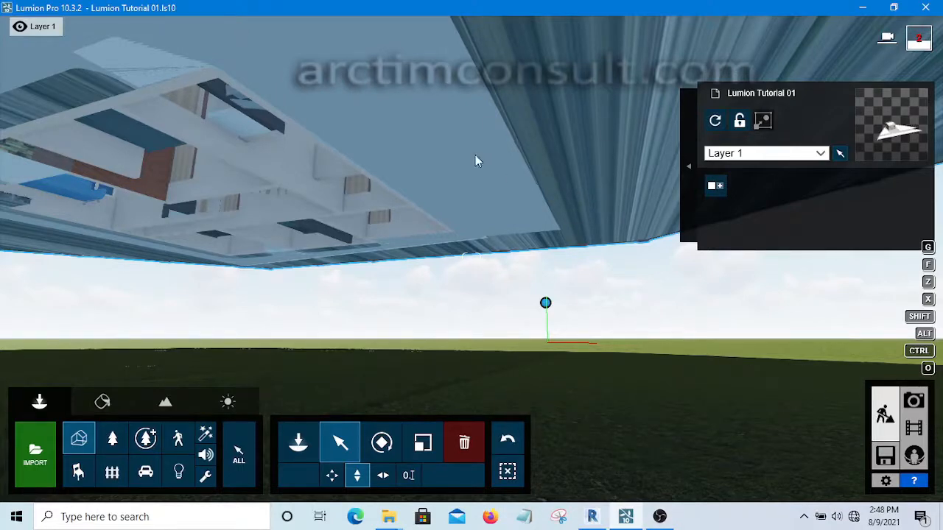
Step: Restore the camera of photo 1, raise its eye level to about 4.73 m, and store that view in photo 1
click(918, 409)
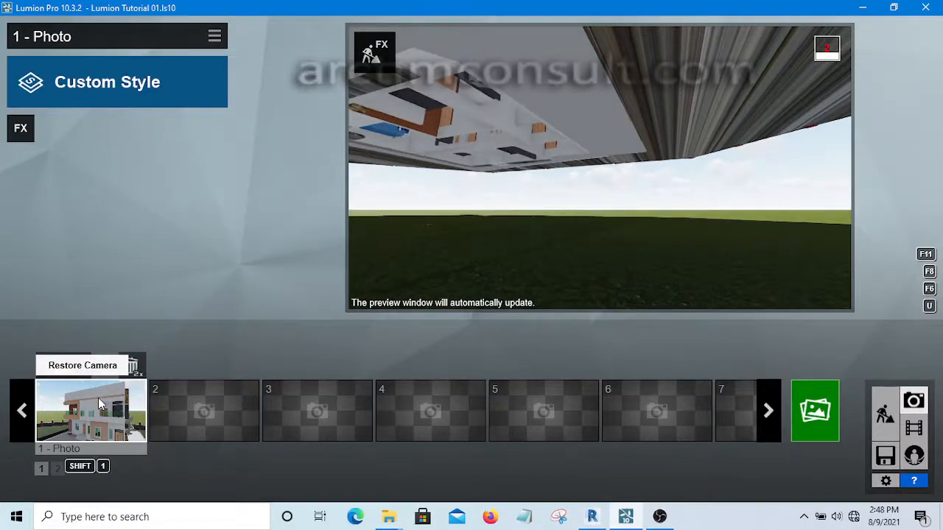
click(97, 398)
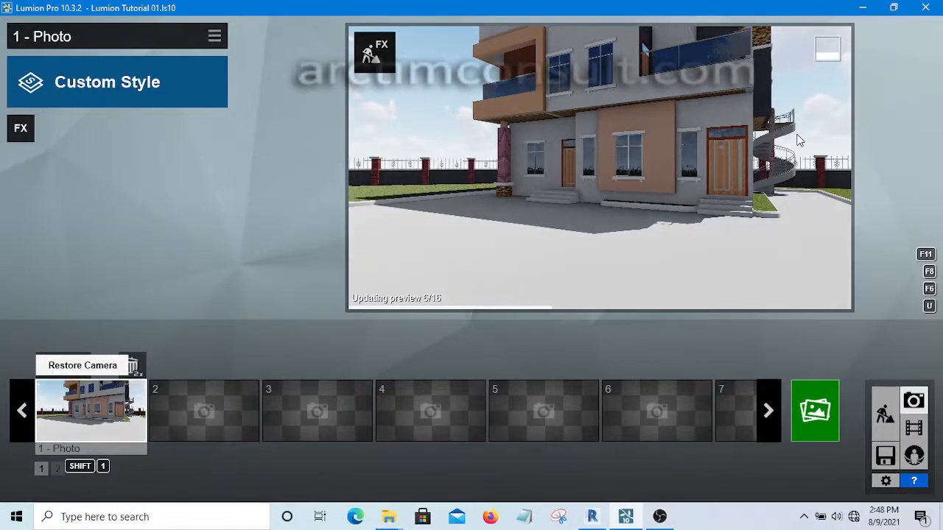
key(e)
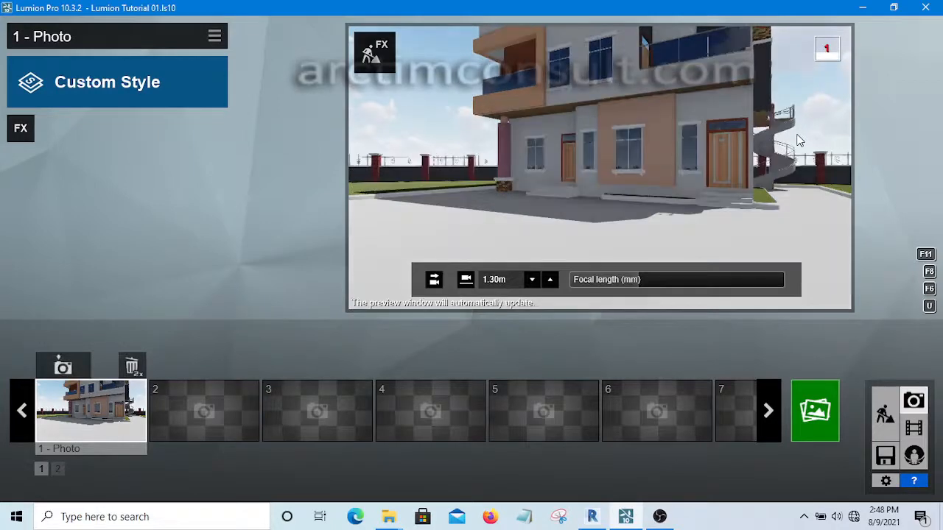
key(q)
key(q)
key(q)
key(q)
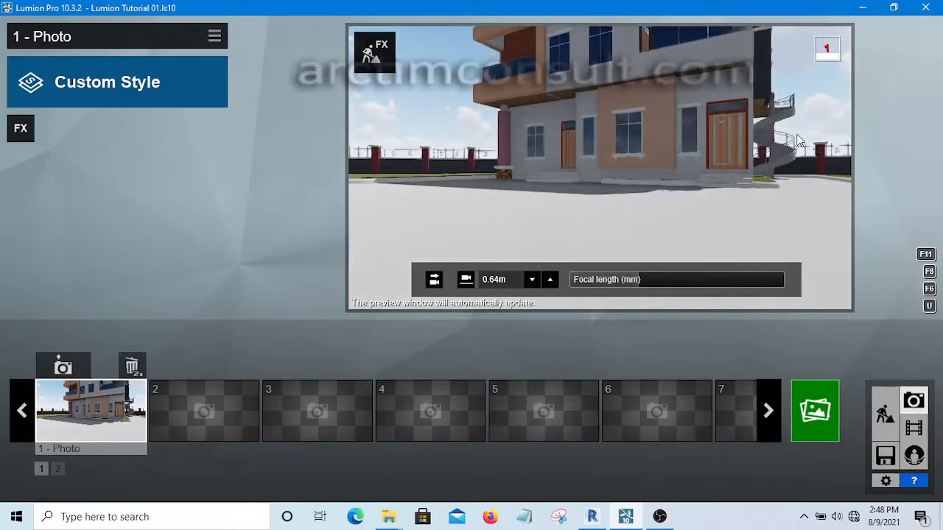
key(q)
key(q)
key(q)
key(q)
key(q)
key(q)
key(q)
key(q)
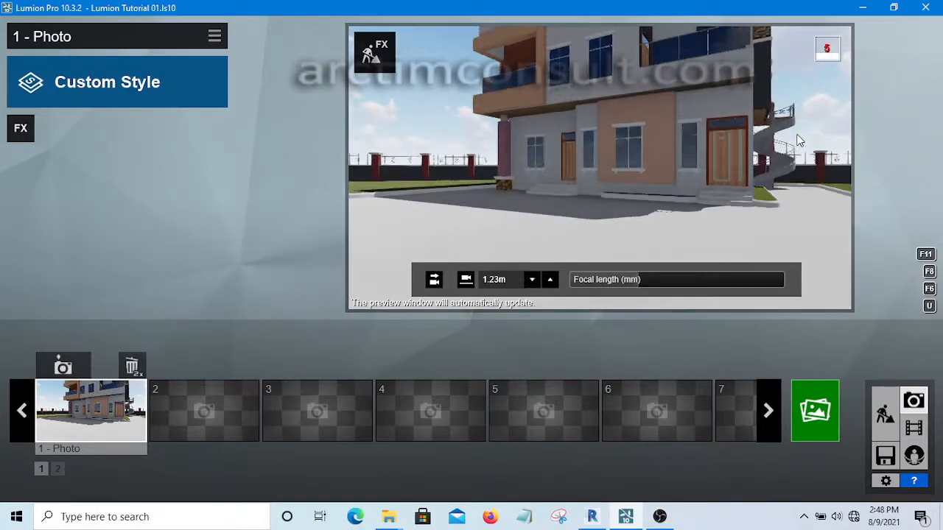
key(q)
key(q)
key(q)
key(q)
key(q)
key(q)
key(q)
key(q)
key(q)
key(q)
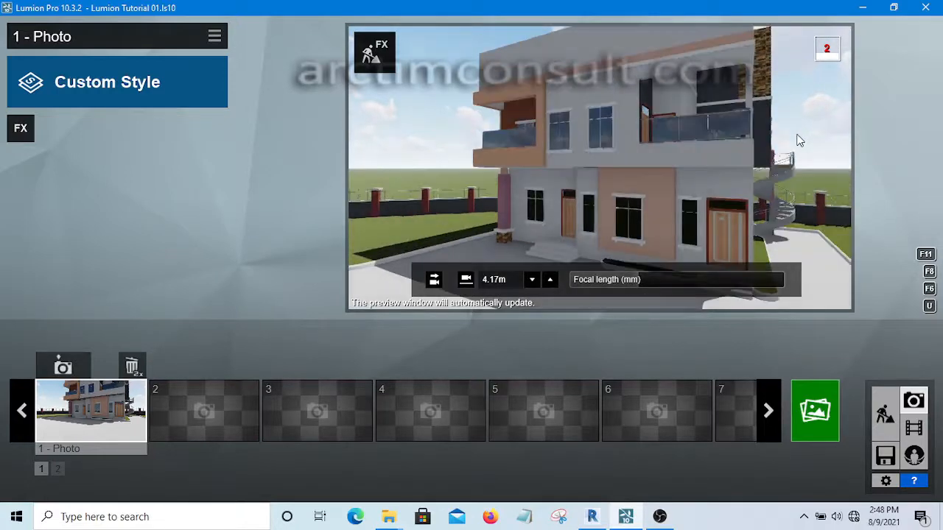
key(q)
key(q)
key(q)
key(q)
key(q)
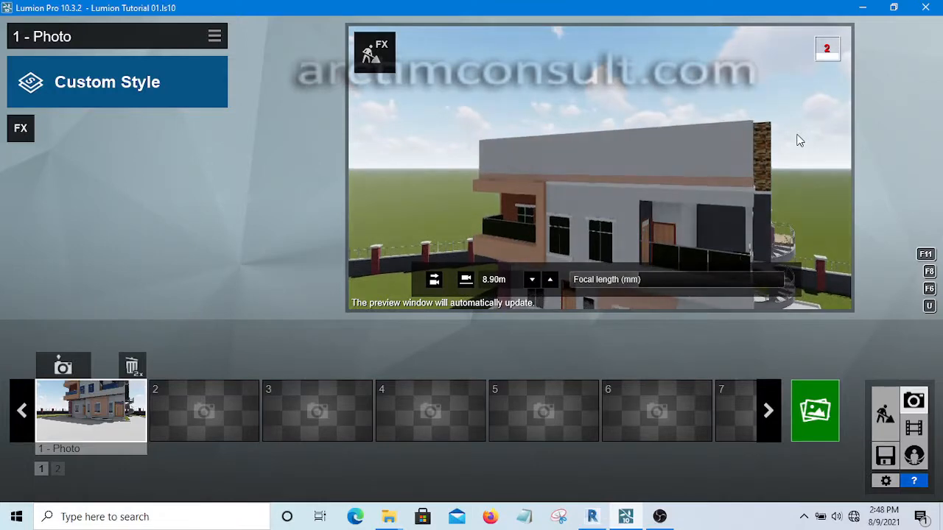
key(e)
key(e)
key(e)
key(e)
key(e)
key(e)
key(e)
key(e)
key(e)
key(e)
key(e)
key(e)
key(e)
key(e)
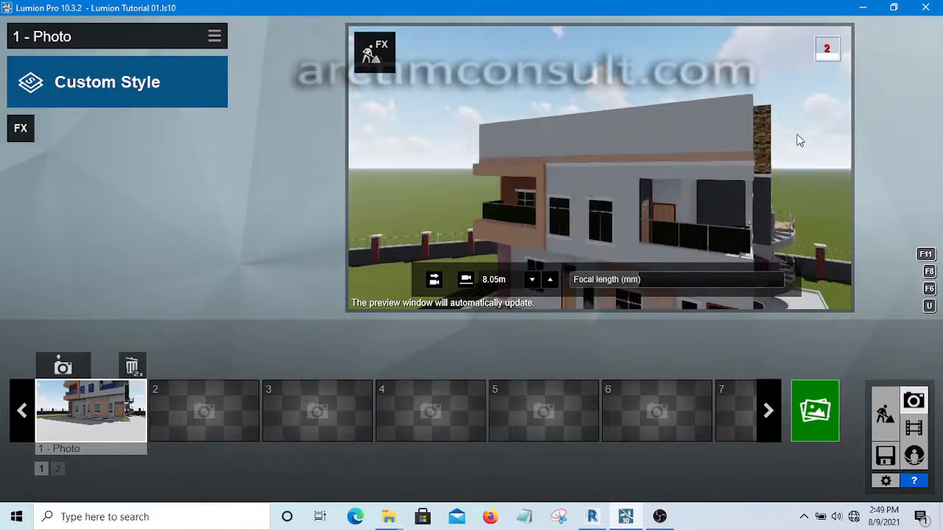
key(e)
key(e)
key(e)
key(e)
key(e)
key(e)
key(e)
key(e)
key(e)
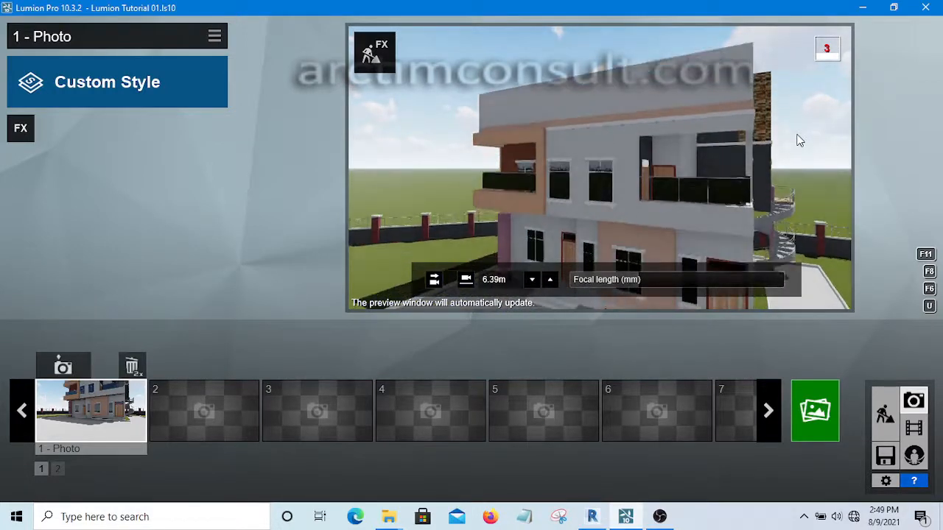
key(e)
key(e)
key(e)
key(e)
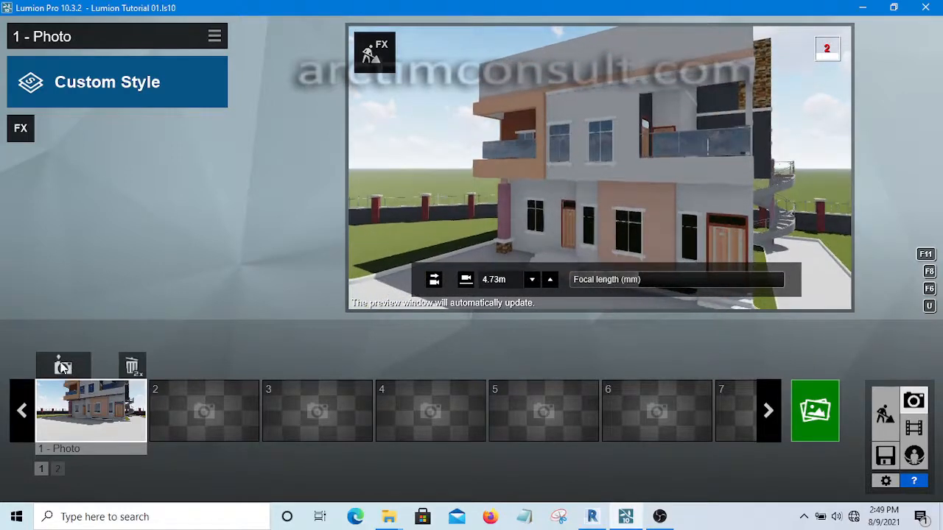
click(63, 367)
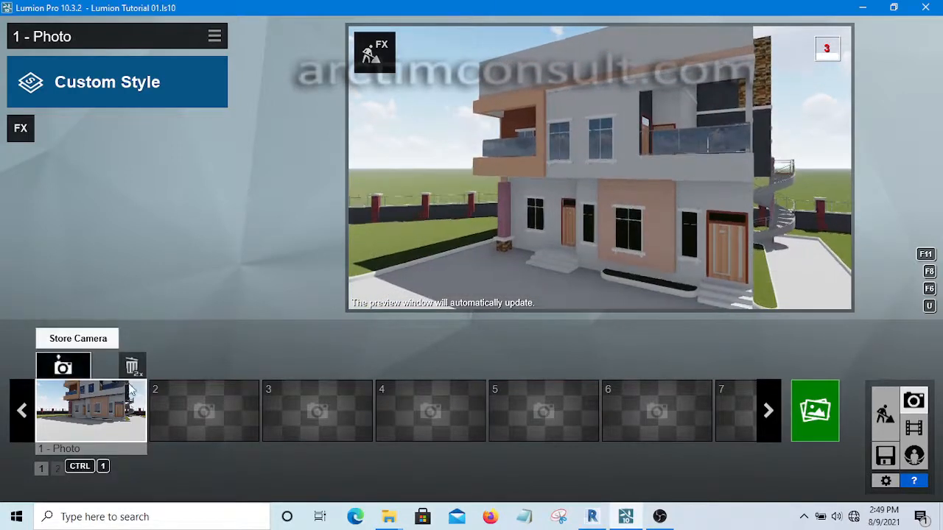
Step: Return to Build mode and set the weather's sun direction to roughly south-southwest
click(879, 415)
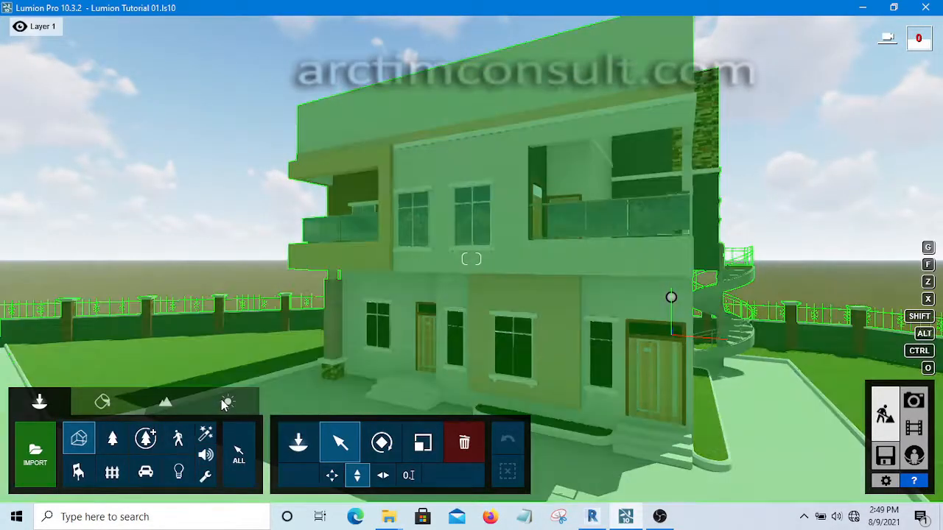
click(225, 403)
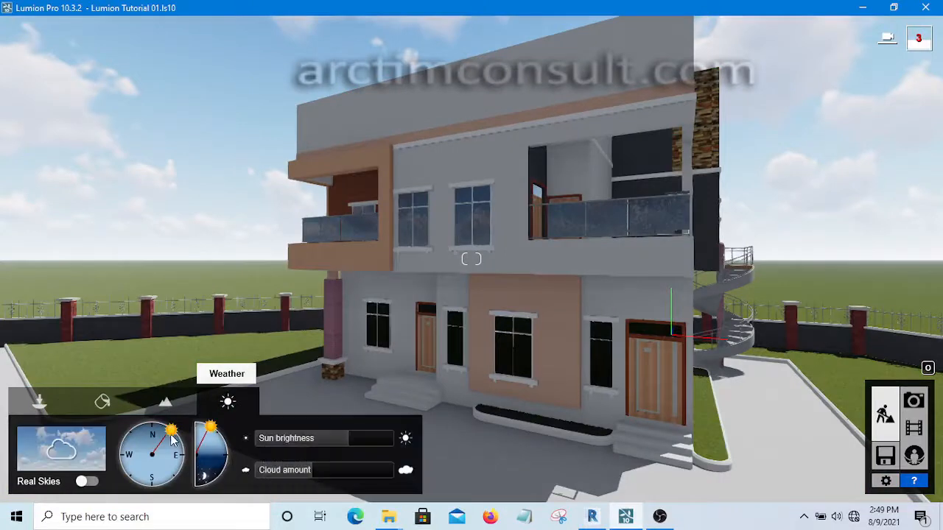
click(126, 431)
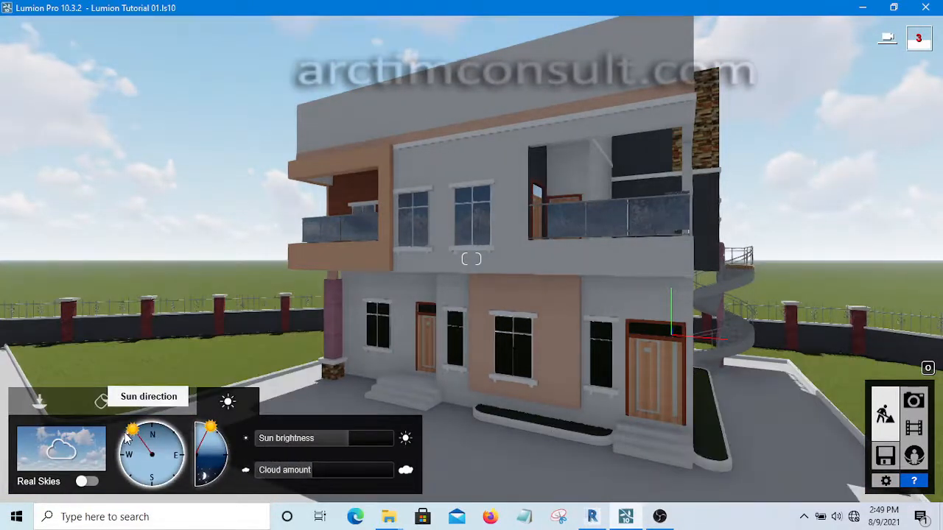
mouse_move(126, 445)
mouse_down()
mouse_move(126, 489)
mouse_move(142, 505)
mouse_move(133, 499)
mouse_up()
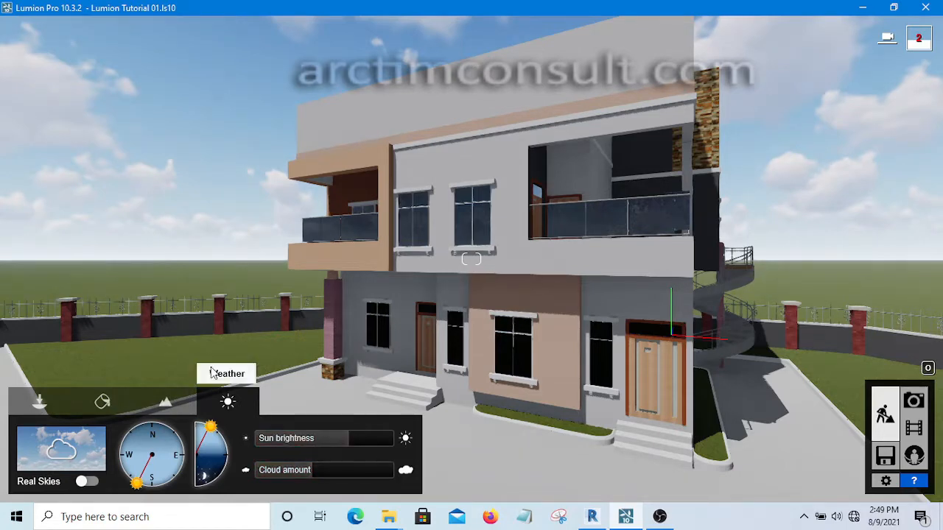
Step: Examine the sunlit front facade, the balcony and the side boundary fence from closer viewpoints
key(a)
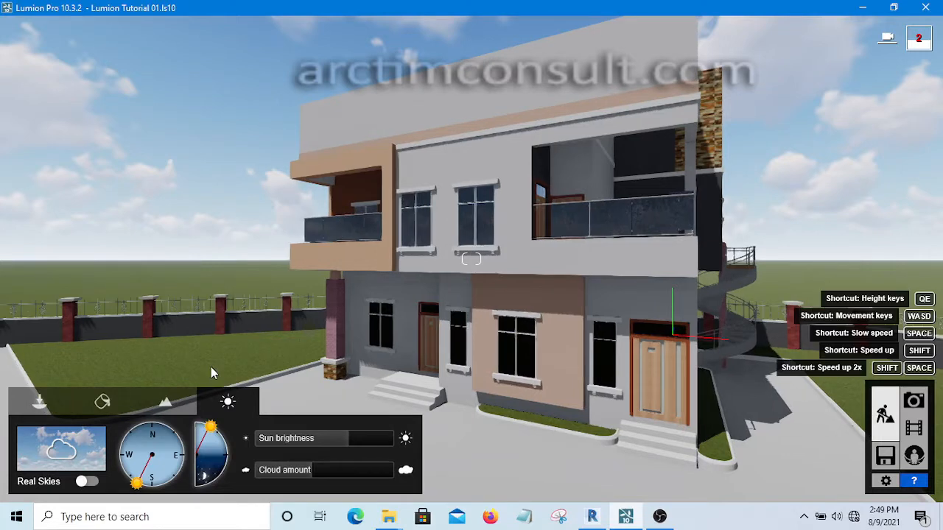
key(a)
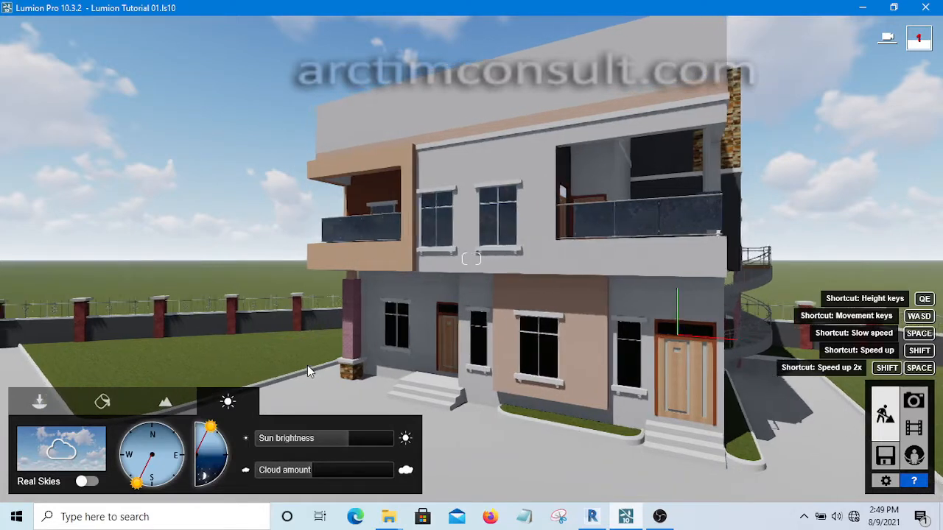
key(a)
key(a)
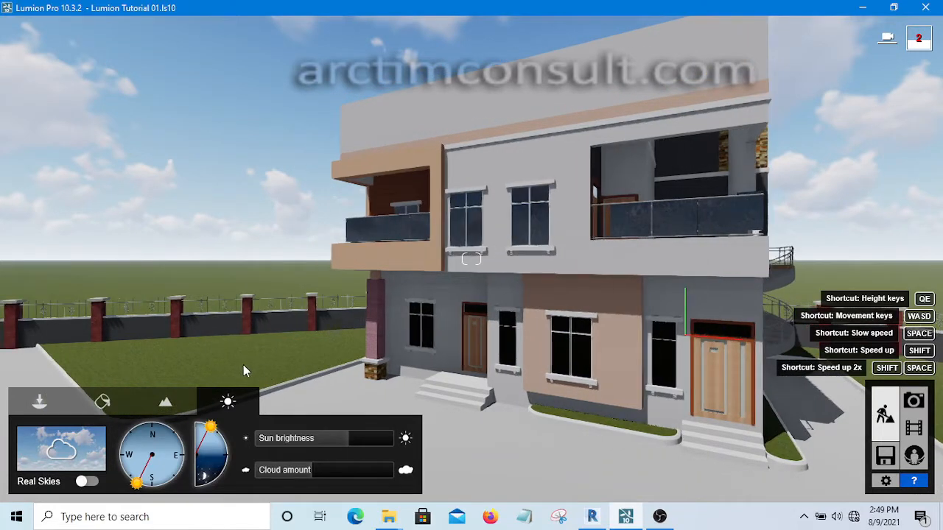
key(a)
key(a)
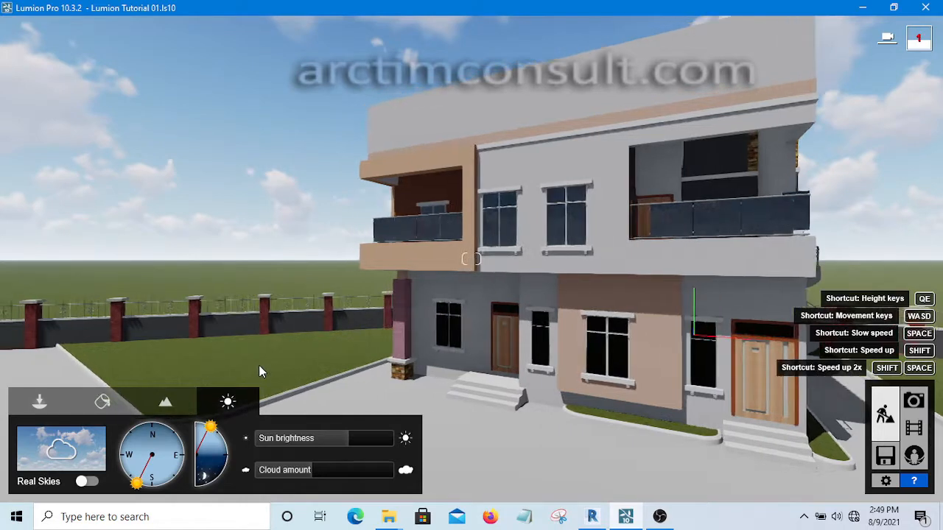
key(a)
key(a)
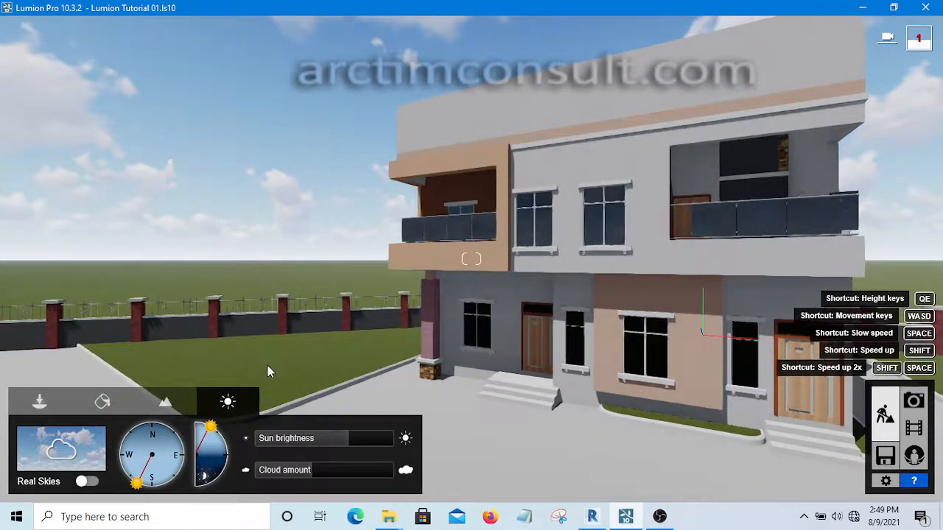
key(a)
key(a)
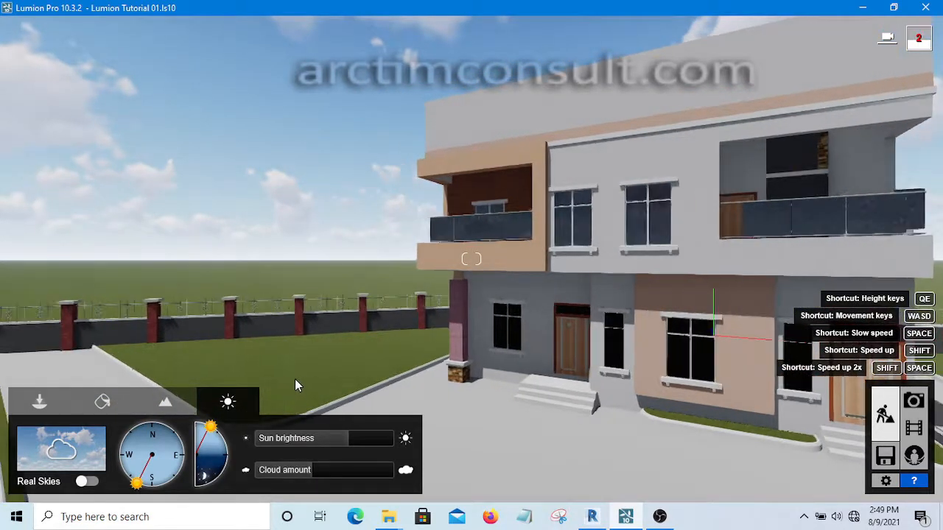
key(w)
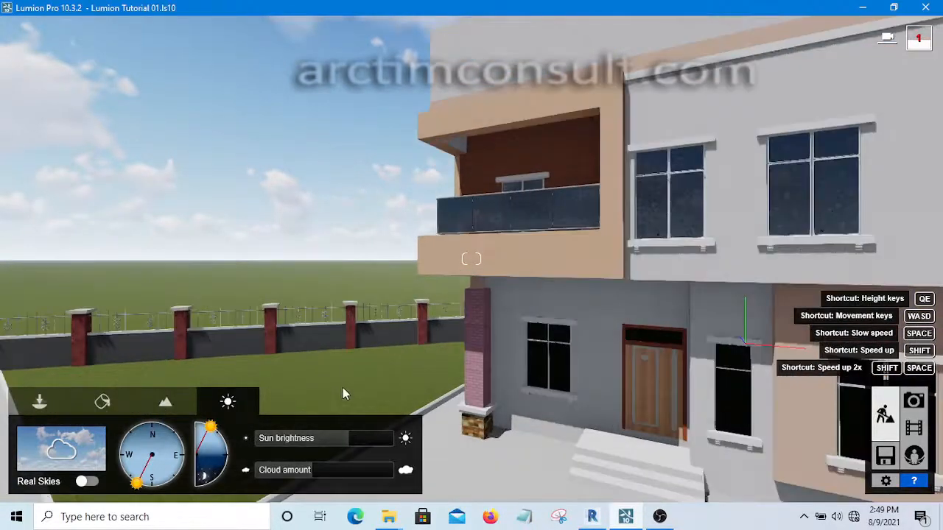
key(w)
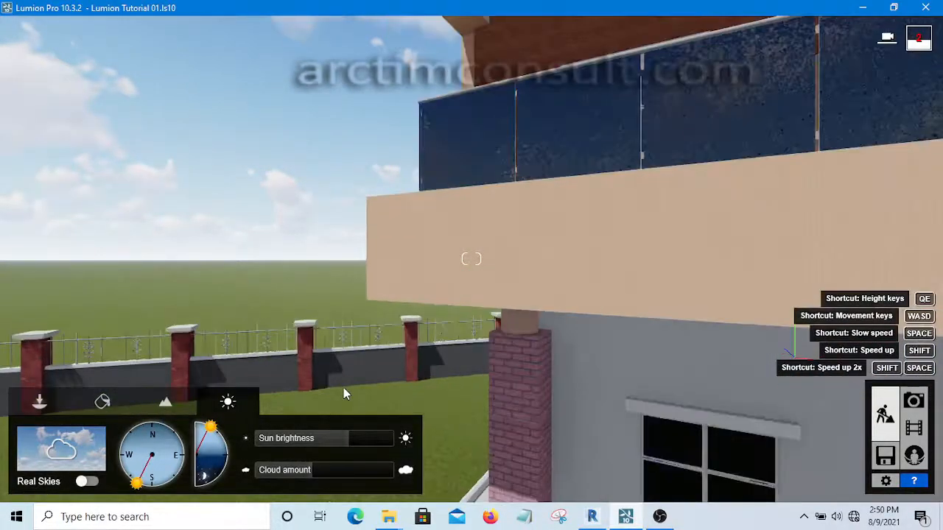
key(w)
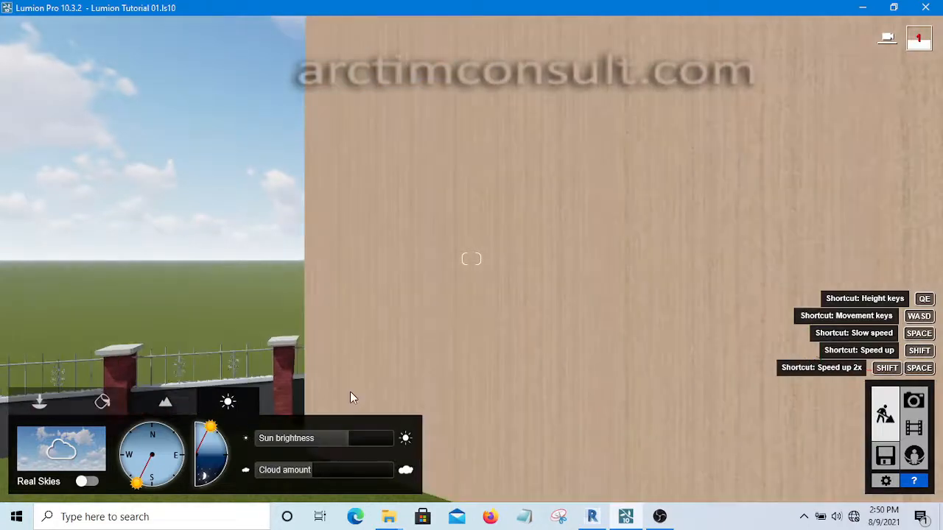
key(w)
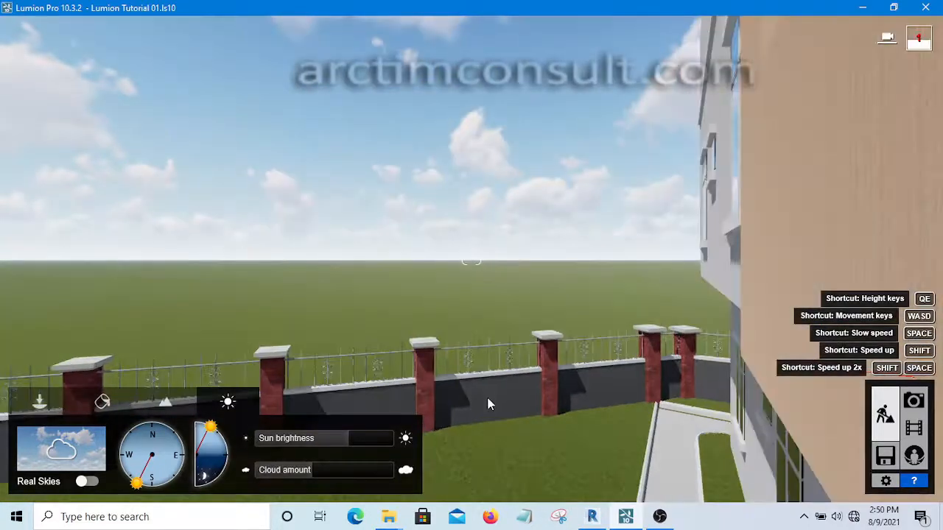
key(s)
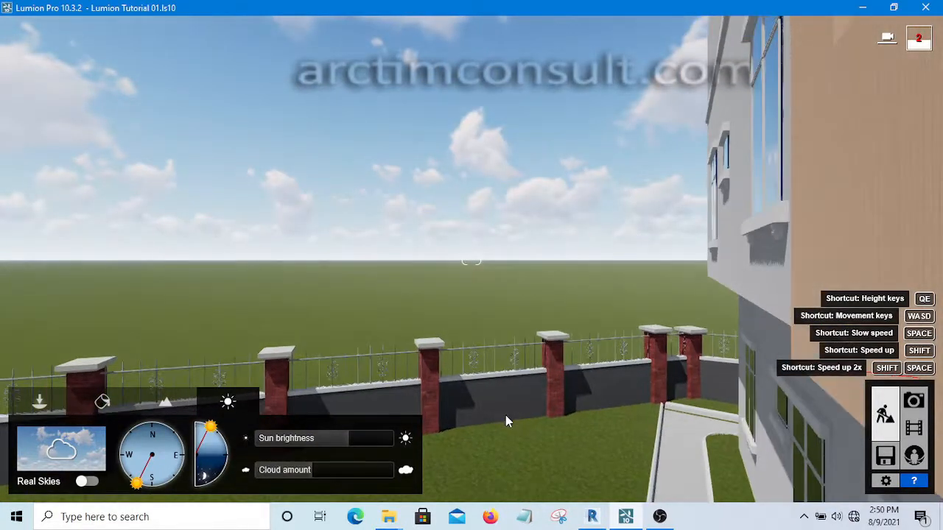
key(s)
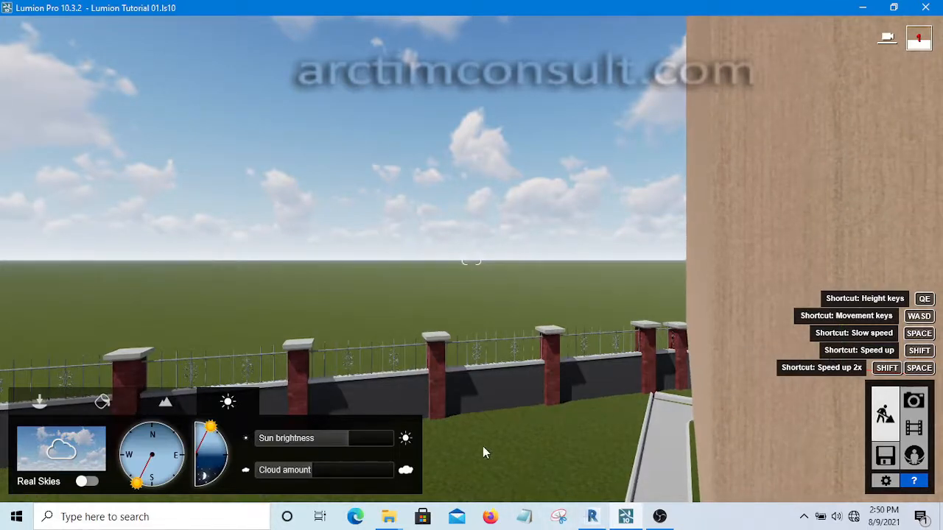
Step: Add the yellow flower plant to the first landscape grass slot, reduce its spread to the minimum and set its size to 0.7
click(166, 405)
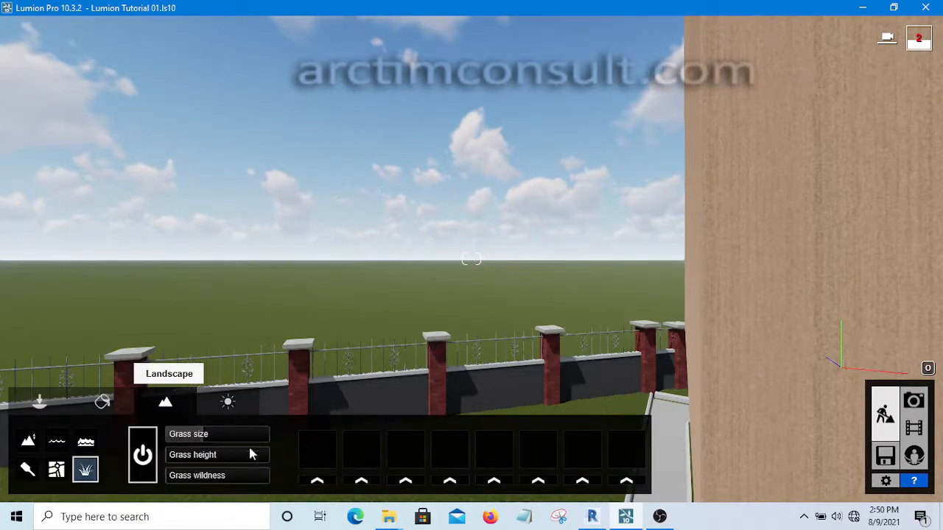
click(317, 481)
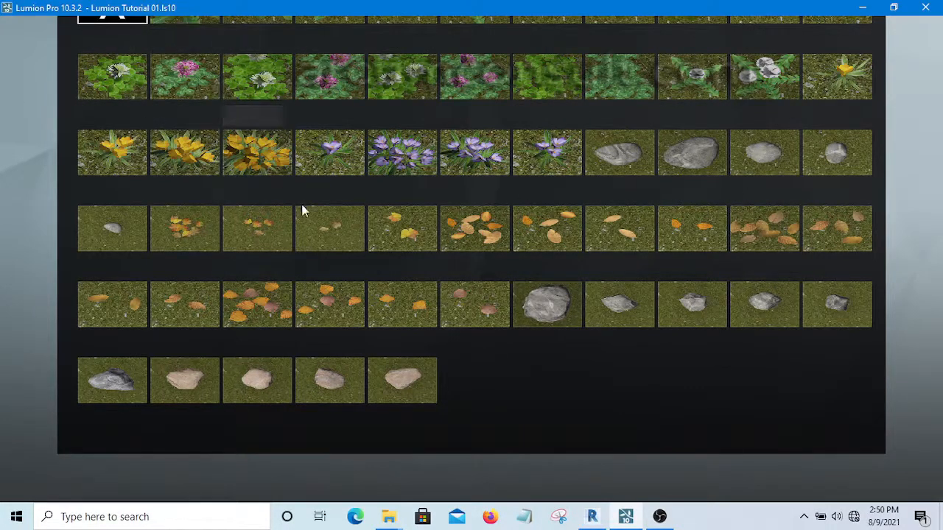
click(113, 150)
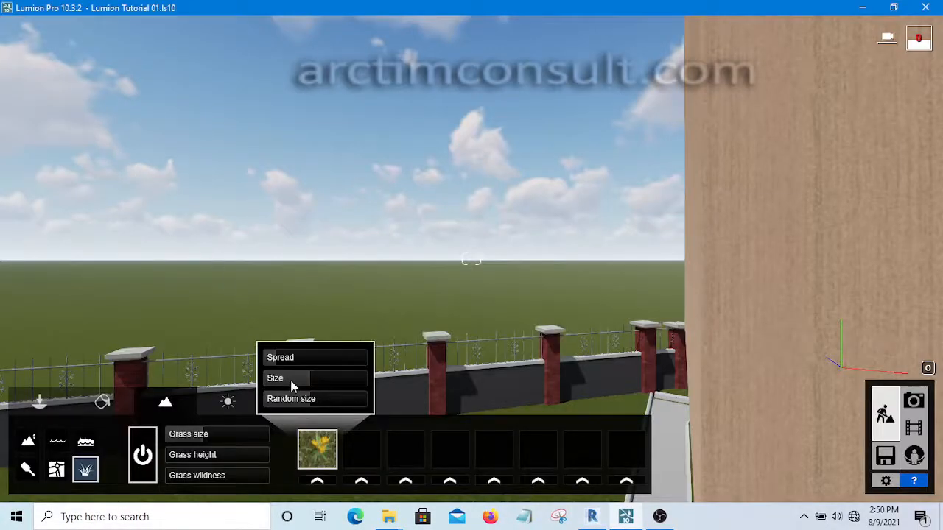
mouse_move(271, 360)
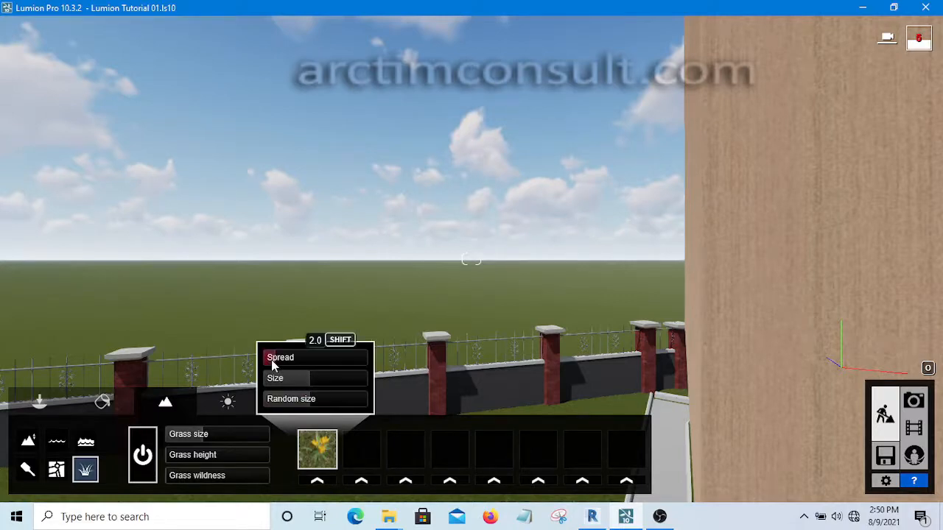
drag(263, 366, 249, 370)
click(335, 384)
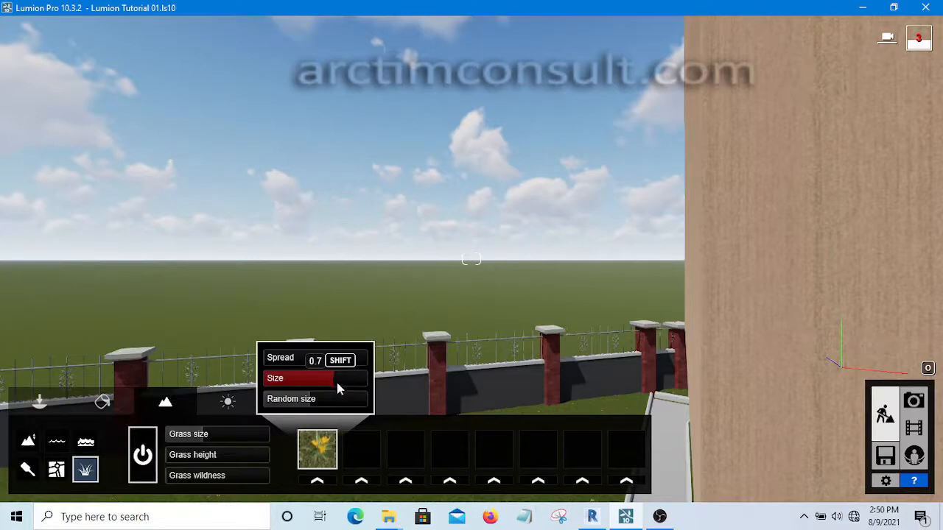
Step: Add the pink-flowered Clovers 2 to the second grass slot, with minimum spread and a size of 0.5
click(361, 482)
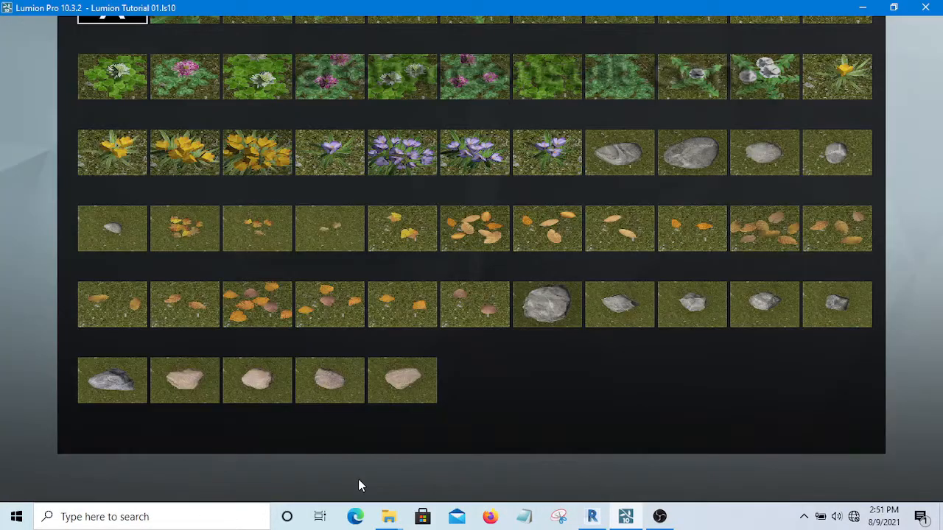
click(185, 77)
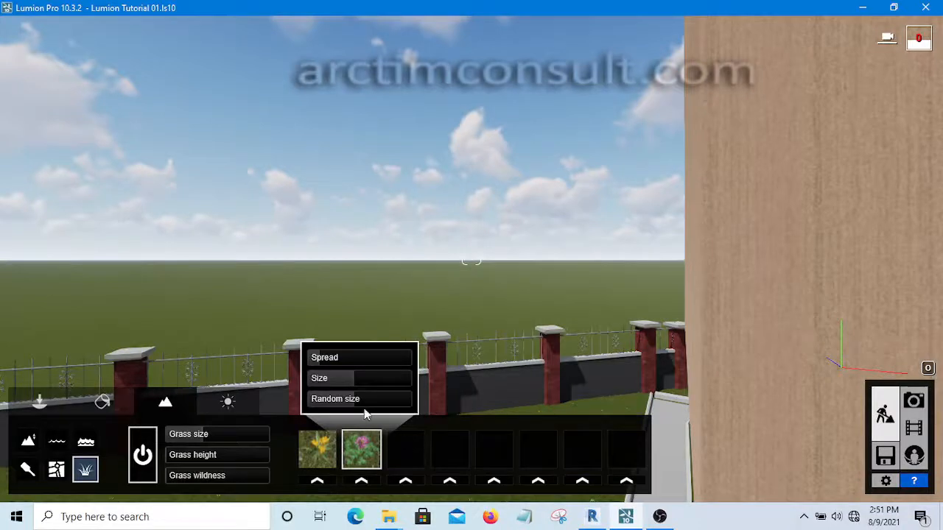
mouse_move(316, 358)
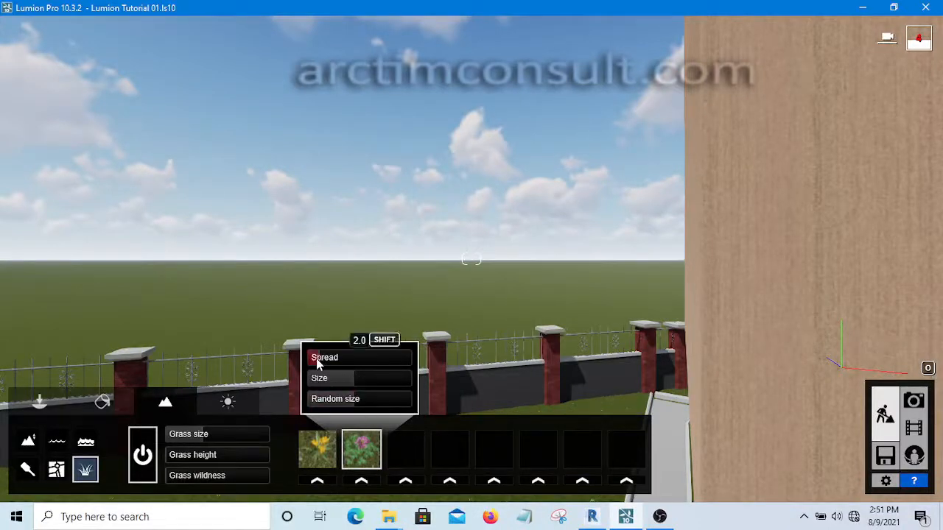
drag(316, 358, 297, 363)
click(360, 382)
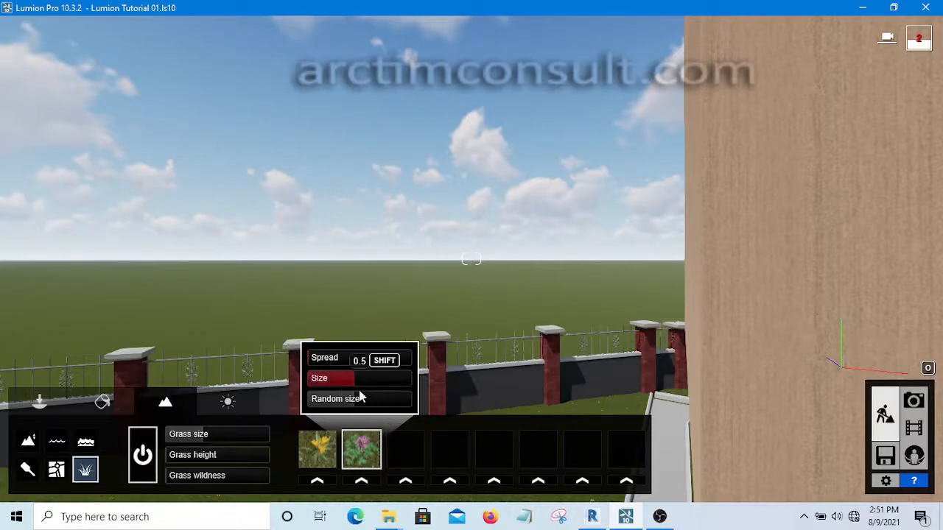
Step: Add the dense purple flower cluster to the third grass slot, set its spread to 1.0 and increase its size
click(408, 463)
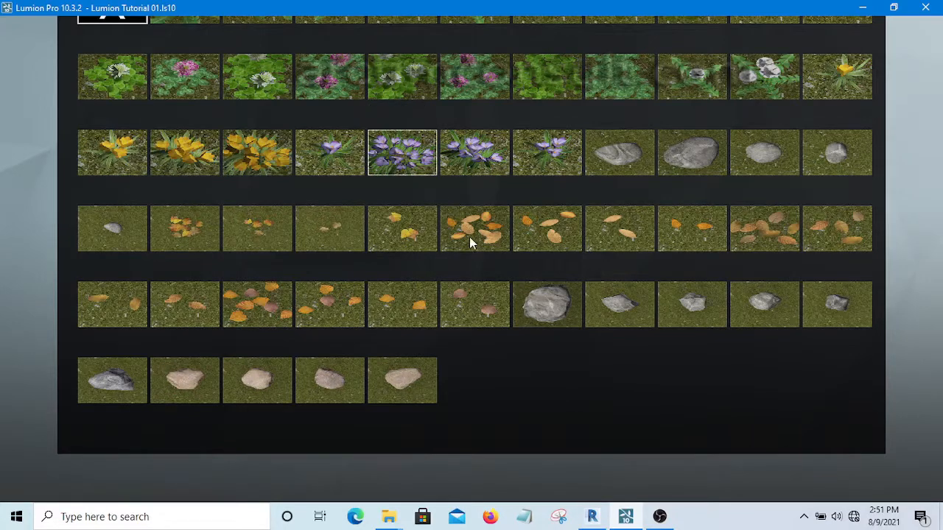
click(402, 148)
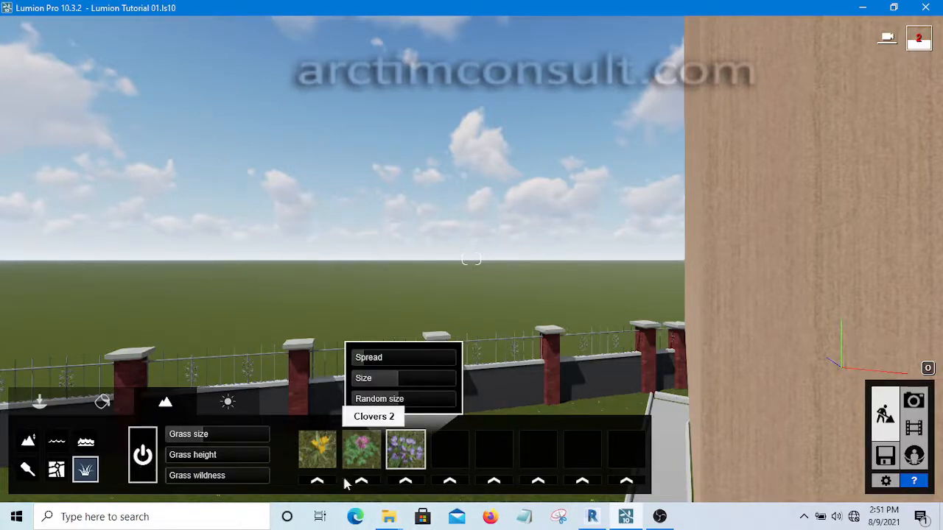
click(349, 365)
click(350, 359)
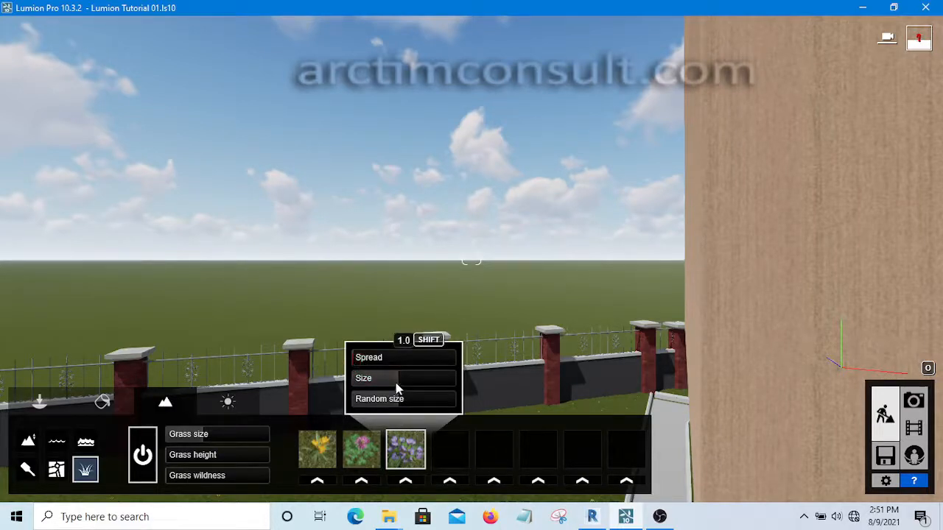
click(443, 385)
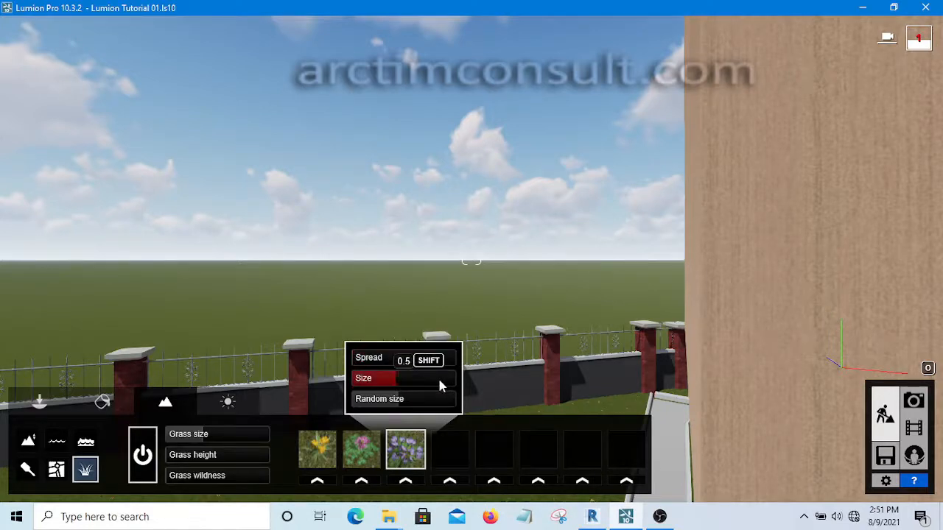
click(439, 381)
Step: Switch to placing objects and examine the flowering grass beside the walkway from a viewpoint closer to the ground
click(39, 404)
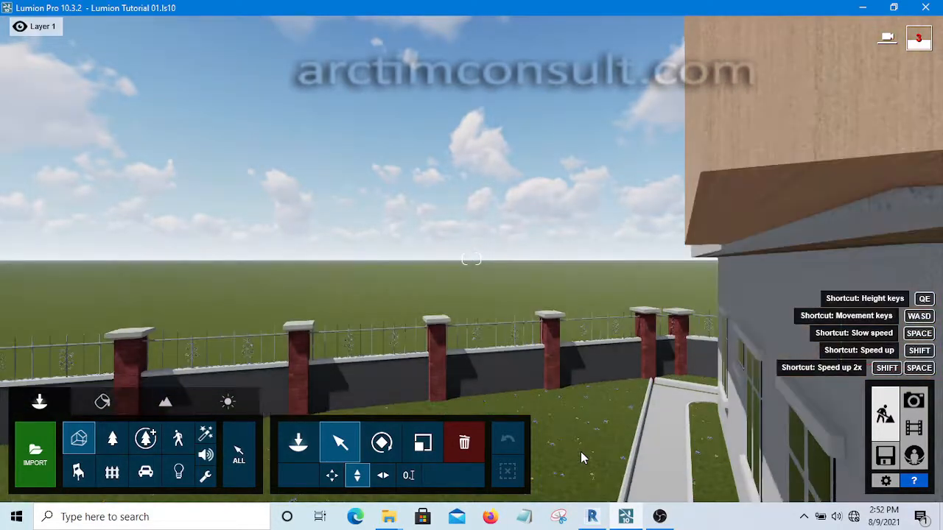
key(e)
key(e)
key(q)
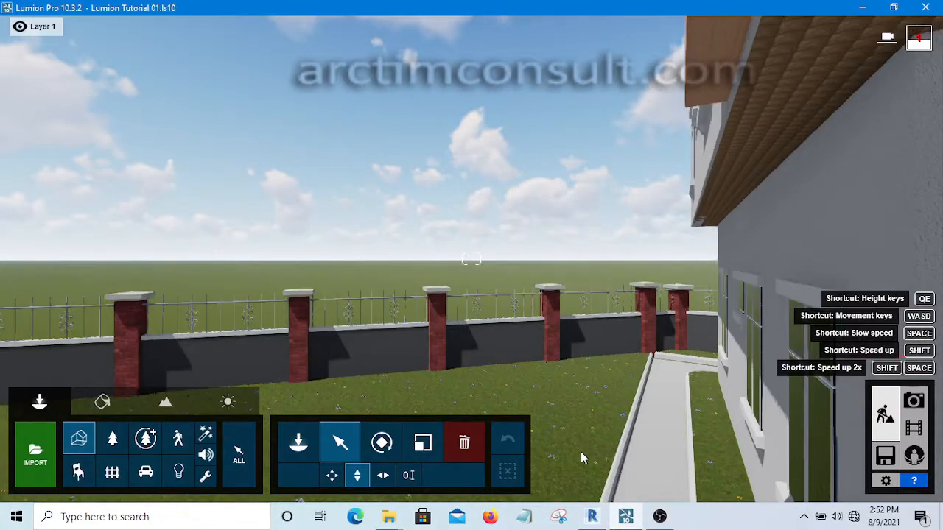
key(e)
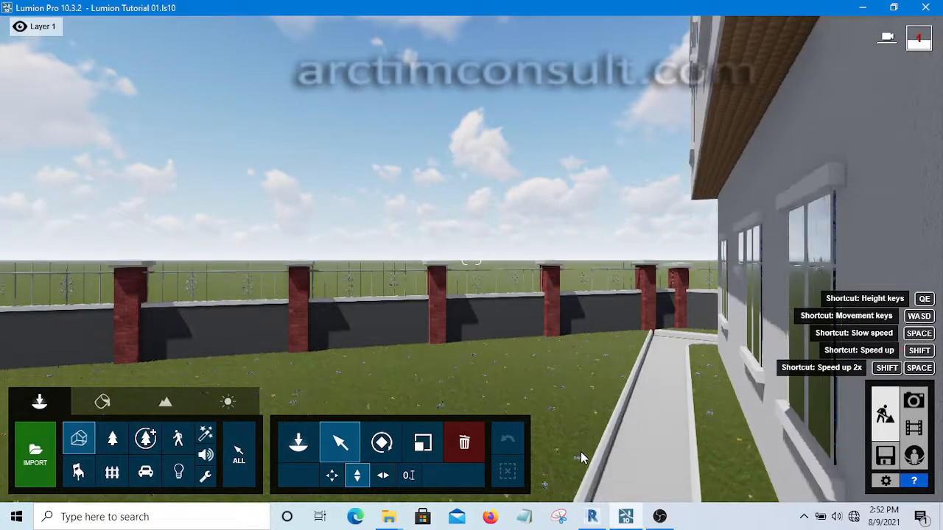
key(e)
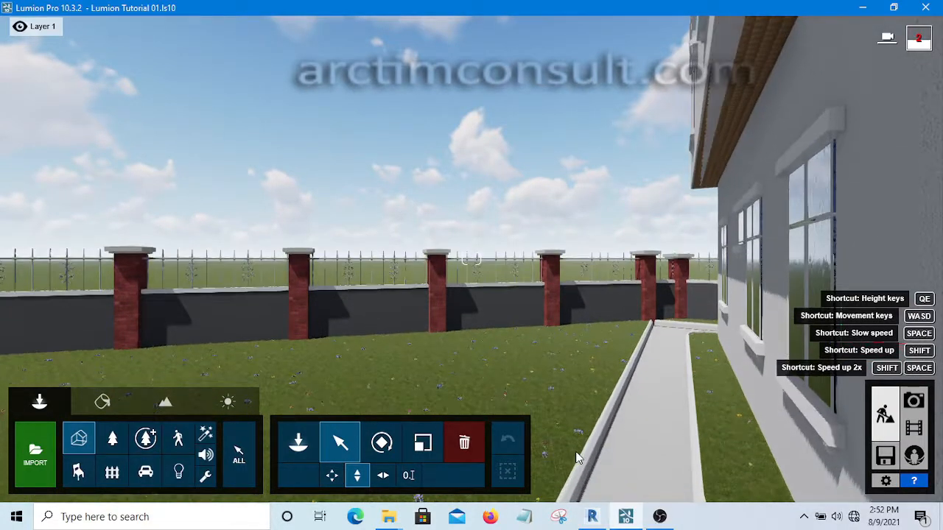
key(e)
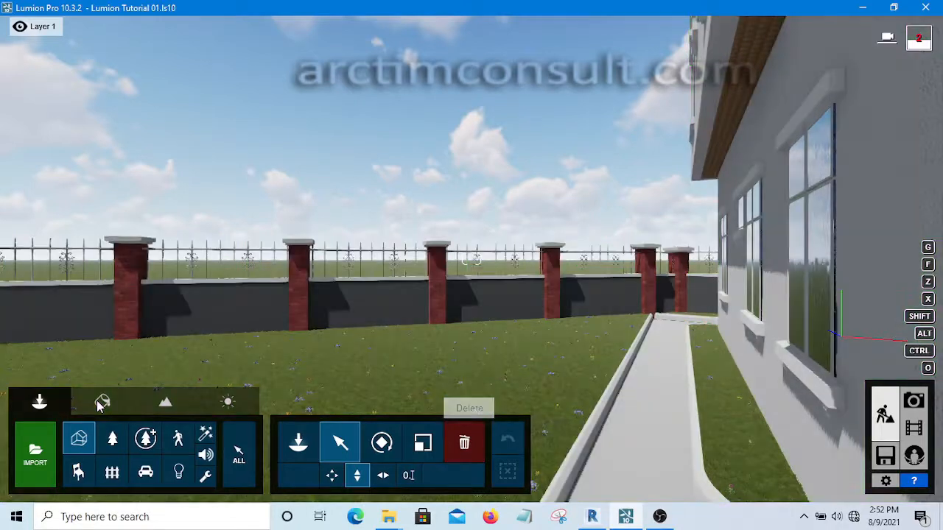
Step: Open the walkway's PAVEMENT material for editing and browse the outdoor material library
click(102, 402)
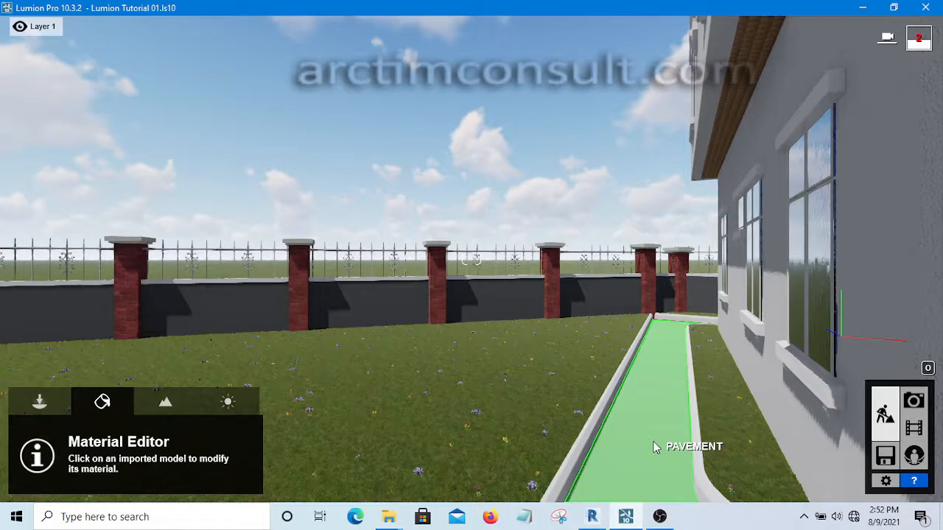
click(655, 447)
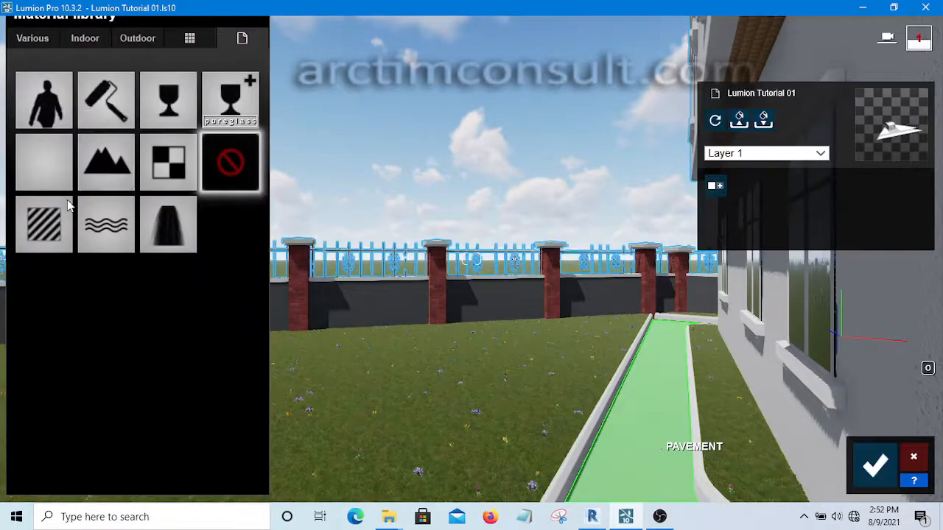
click(62, 184)
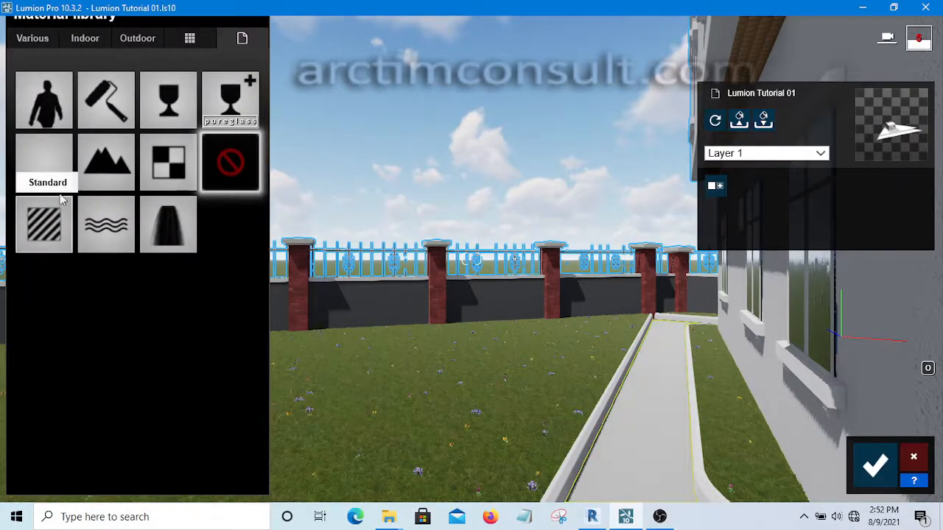
click(137, 38)
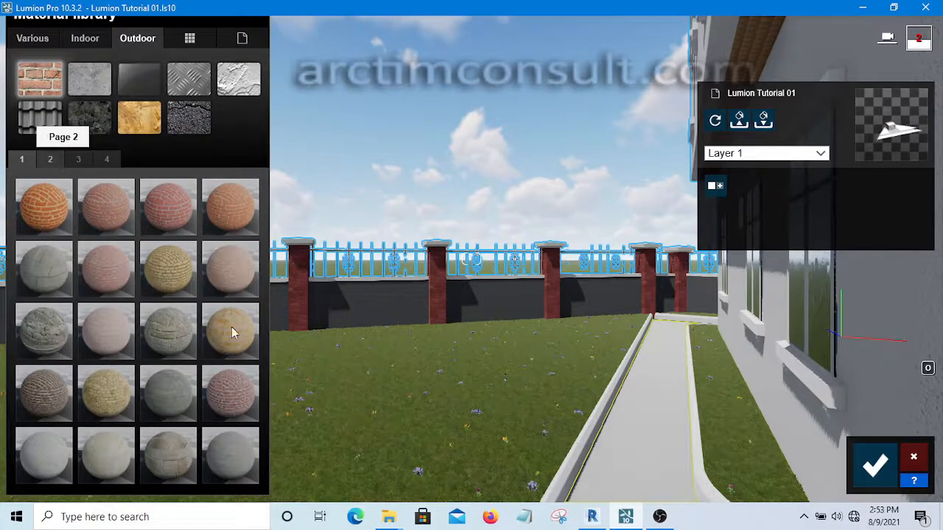
click(660, 516)
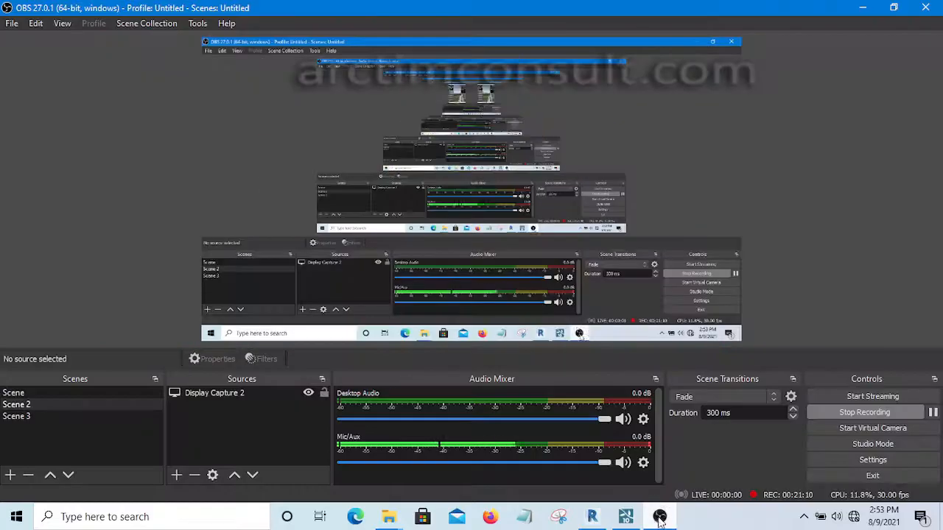
click(932, 412)
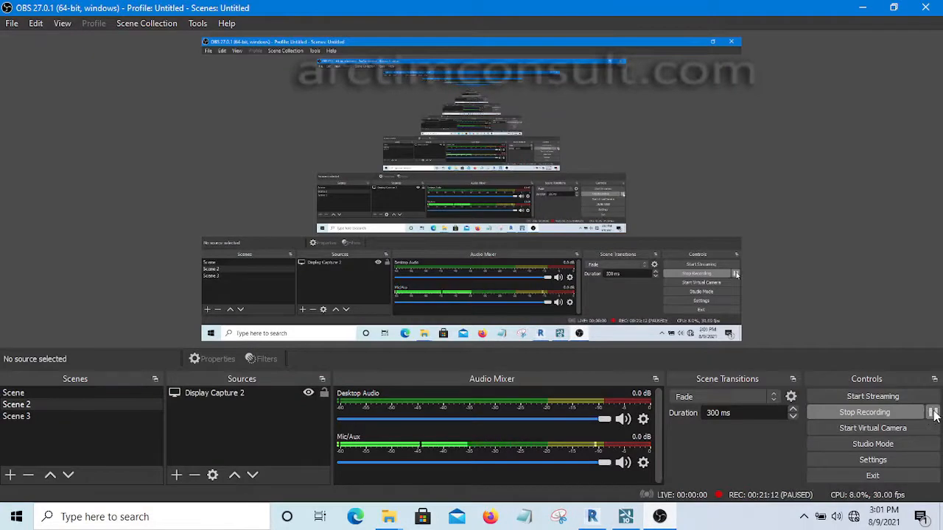
click(860, 9)
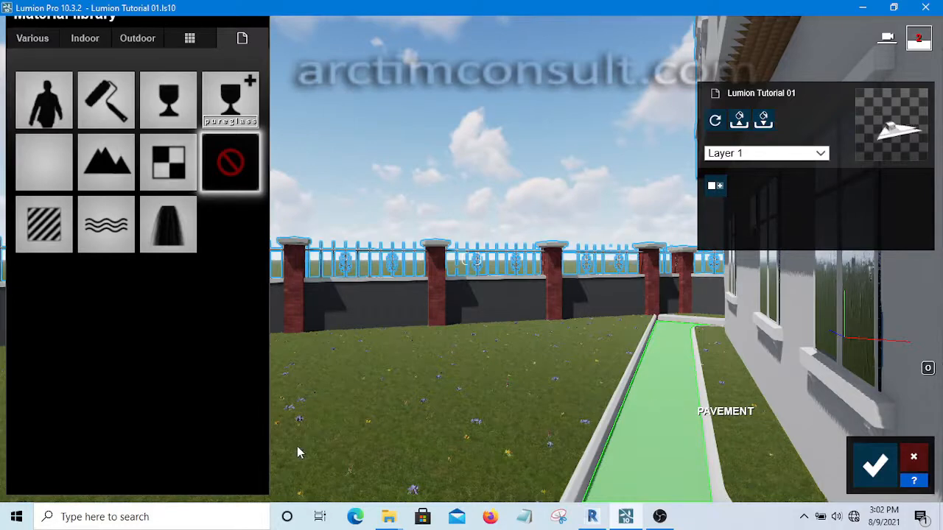
Step: Apply the outdoor stone material Polii CityStreet Sidewalk 002 2k to the PAVEMENT walkway and open its properties
click(324, 442)
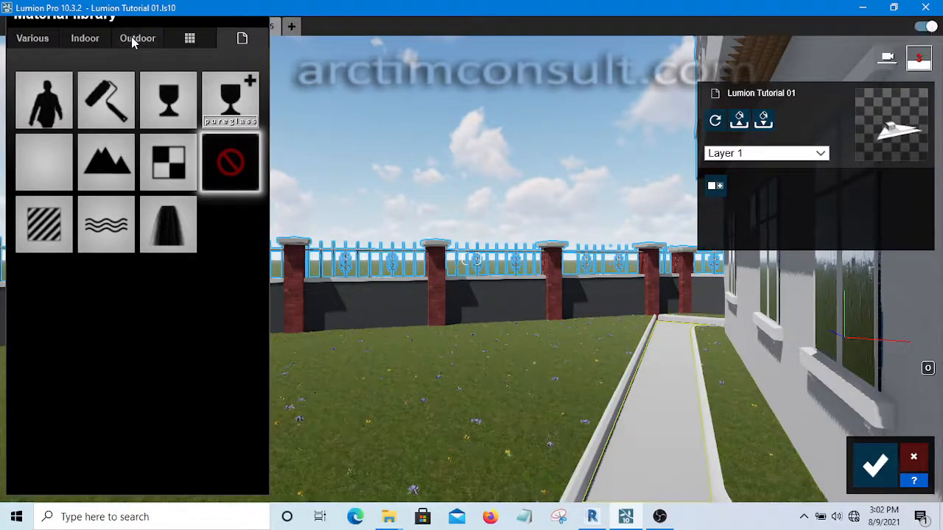
click(133, 39)
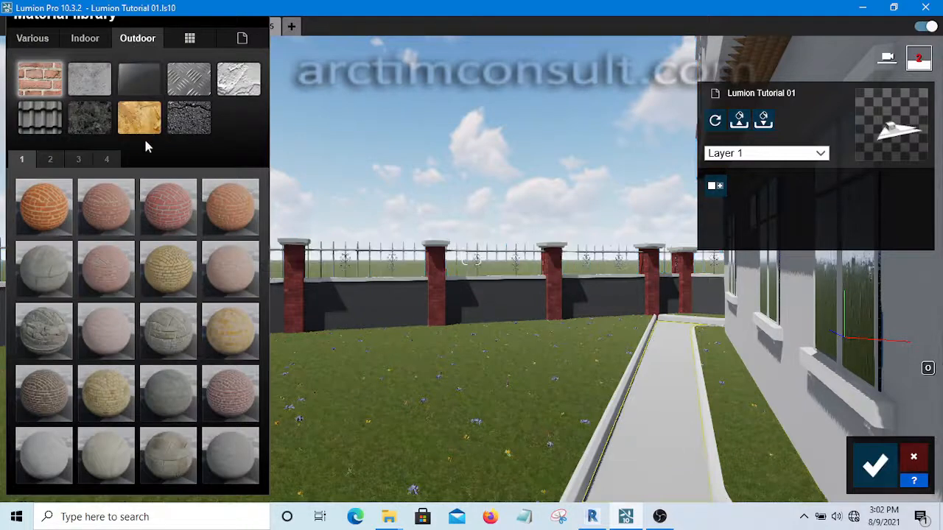
click(89, 114)
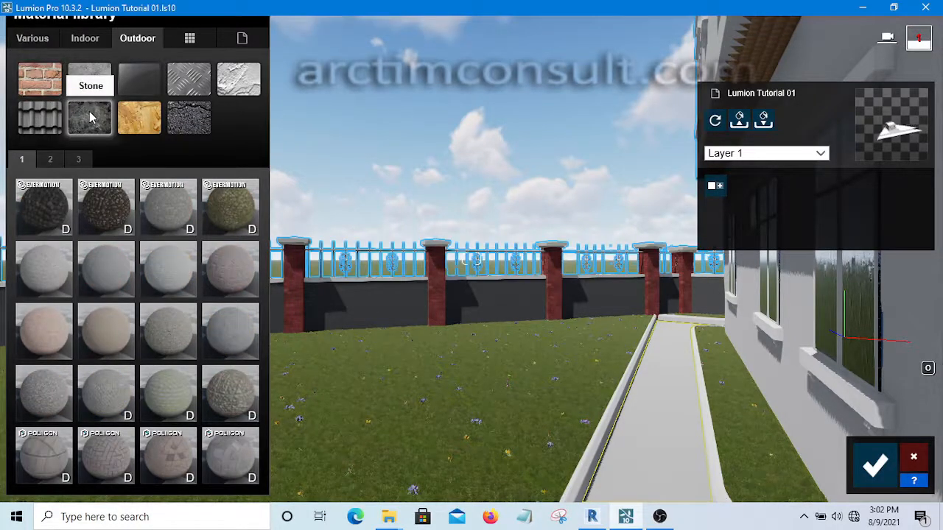
click(101, 452)
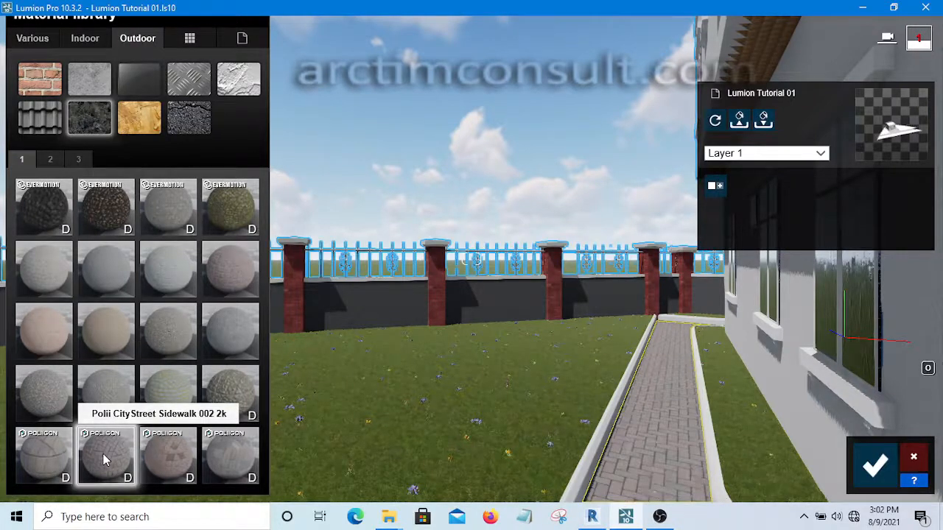
click(104, 454)
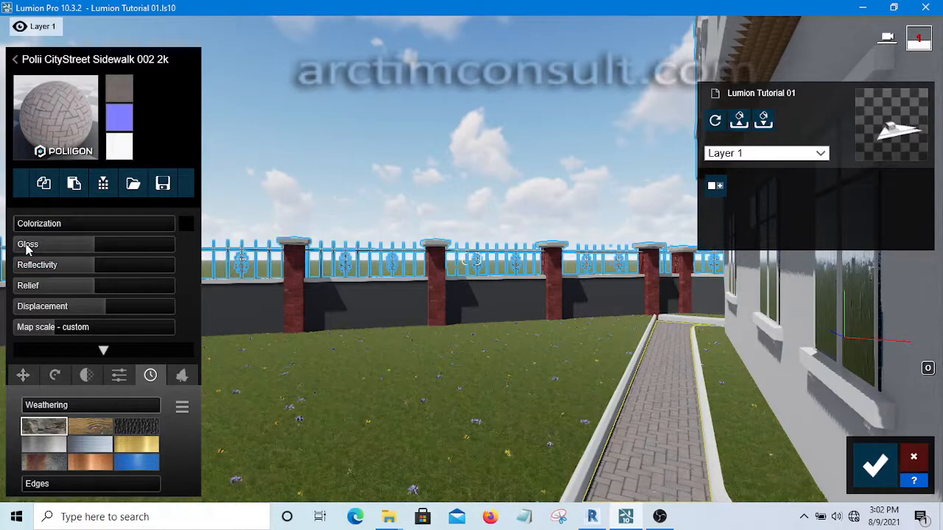
Step: Reduce the pavement material's gloss and reflectivity to near minimum and set its weathering to 0.1
click(85, 244)
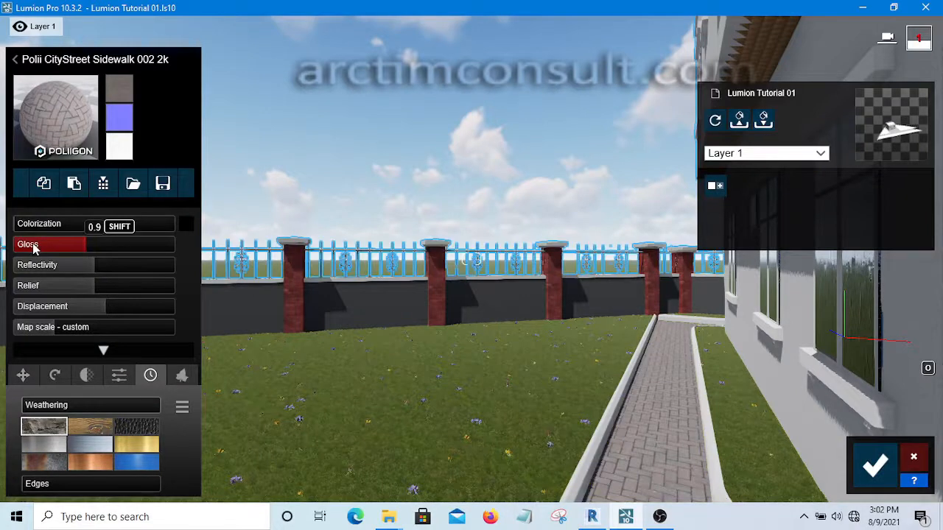
click(33, 247)
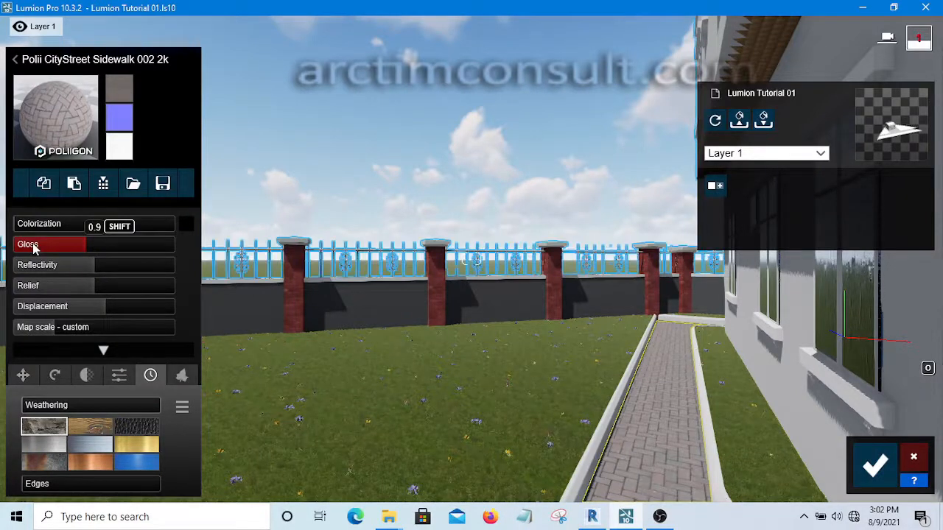
drag(32, 247, 24, 246)
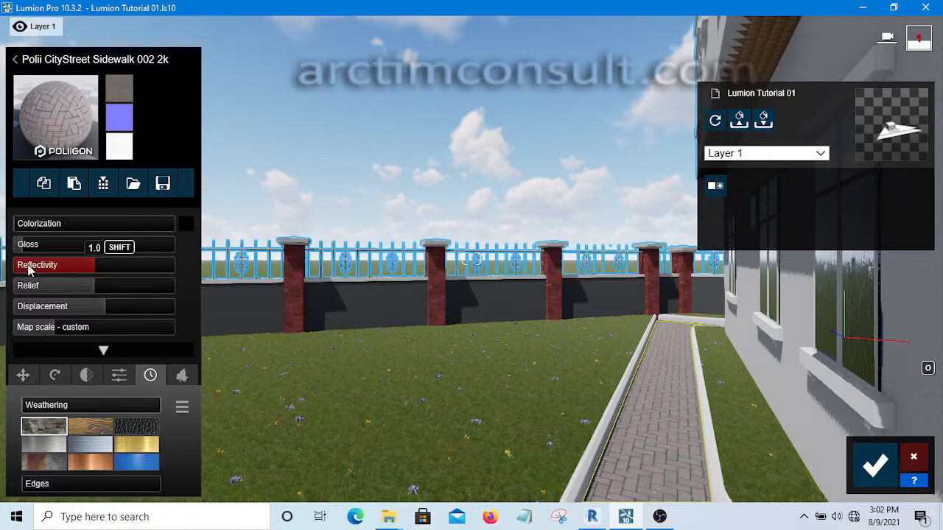
click(29, 268)
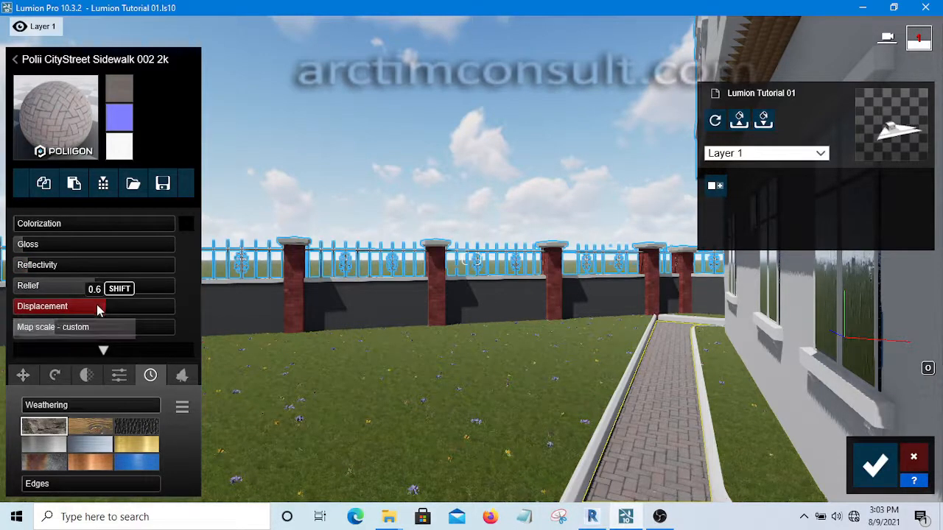
click(43, 409)
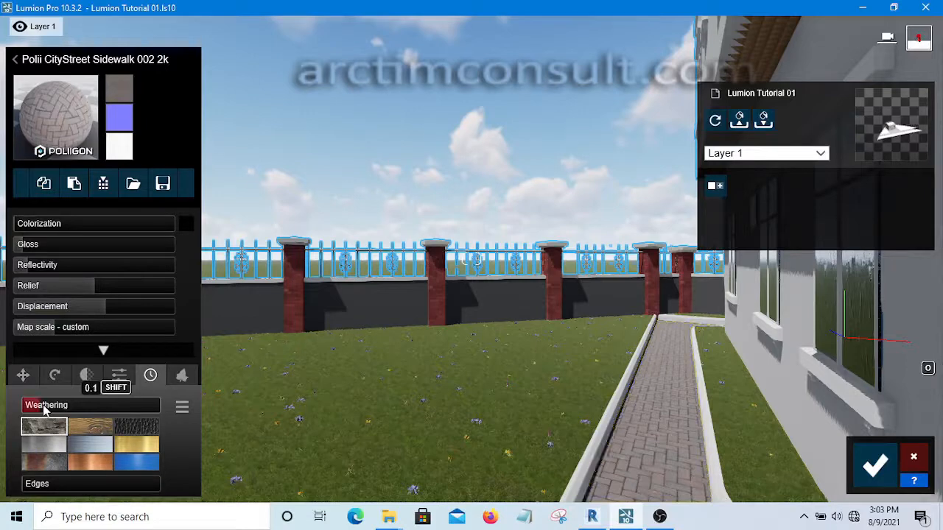
Step: Soften the pavement material's edges slightly and save the material changes
click(45, 487)
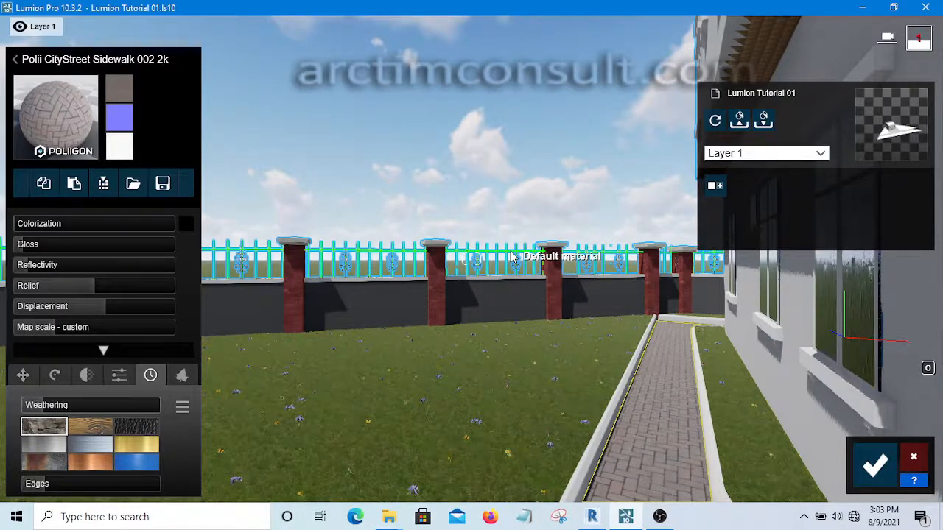
click(513, 256)
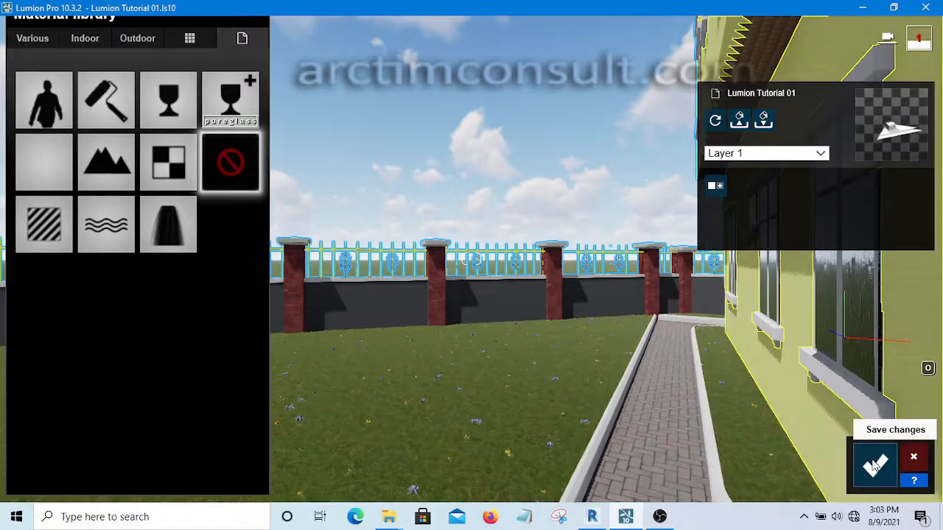
click(876, 464)
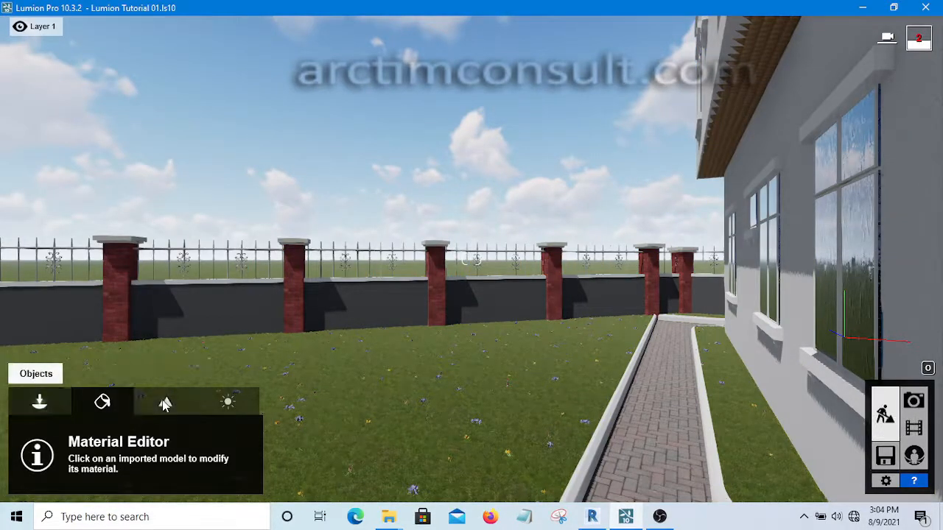
Step: Turn off the landscape grass for the whole scene
click(165, 404)
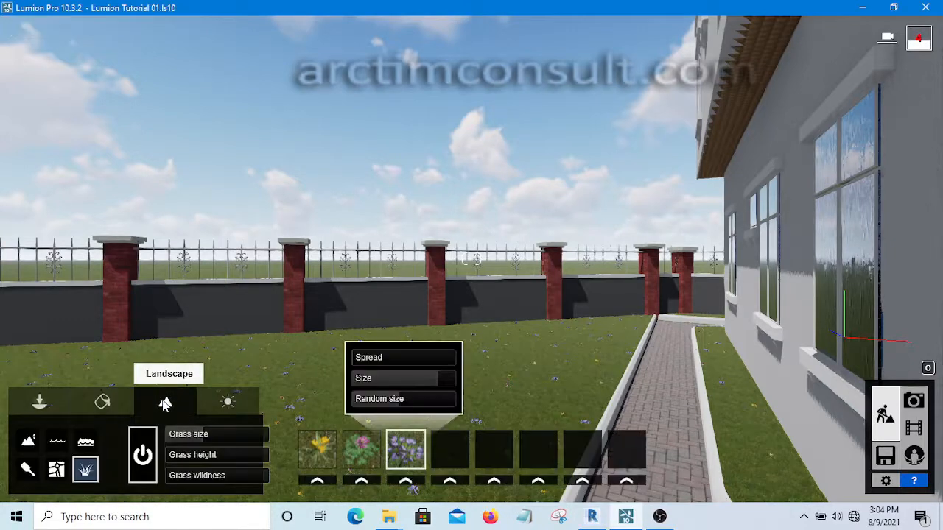
click(142, 455)
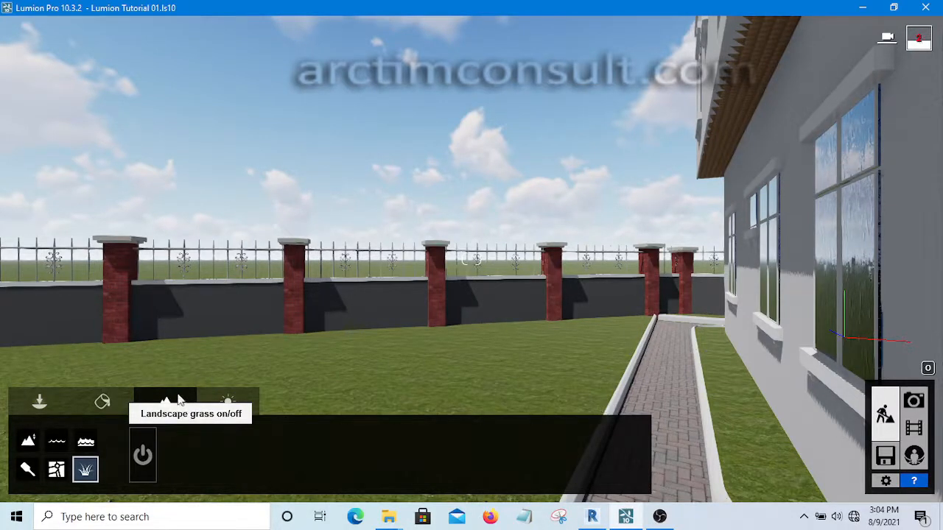
Step: Apply the indoor metal material Bronze to the perimeter fence's railings and open its properties
click(103, 403)
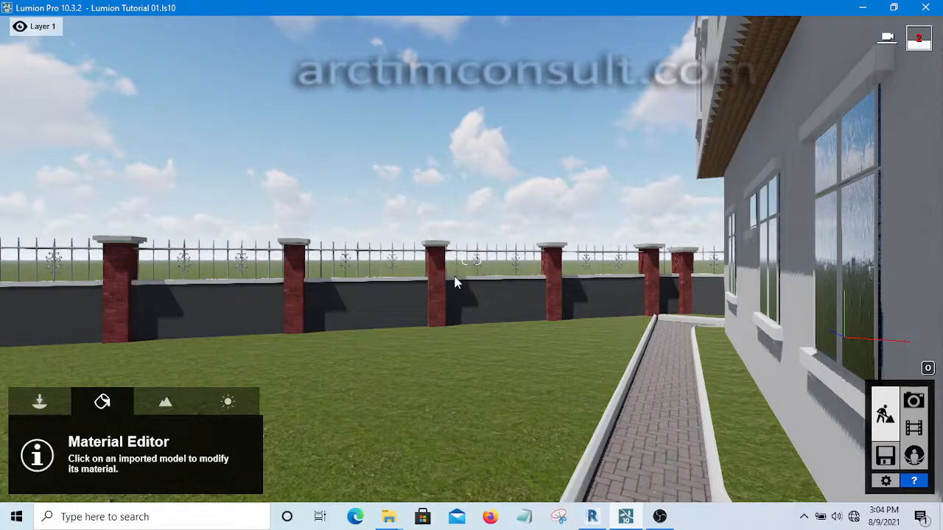
click(229, 252)
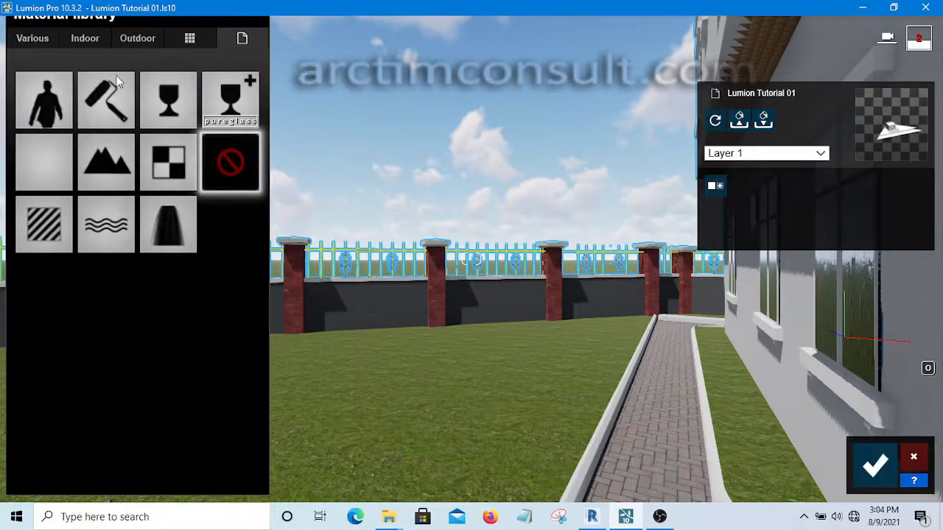
click(85, 39)
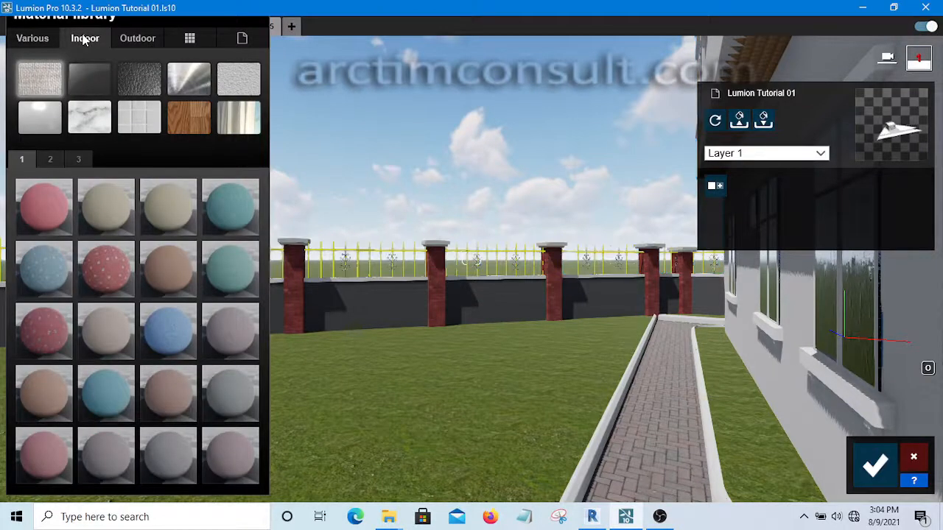
click(190, 77)
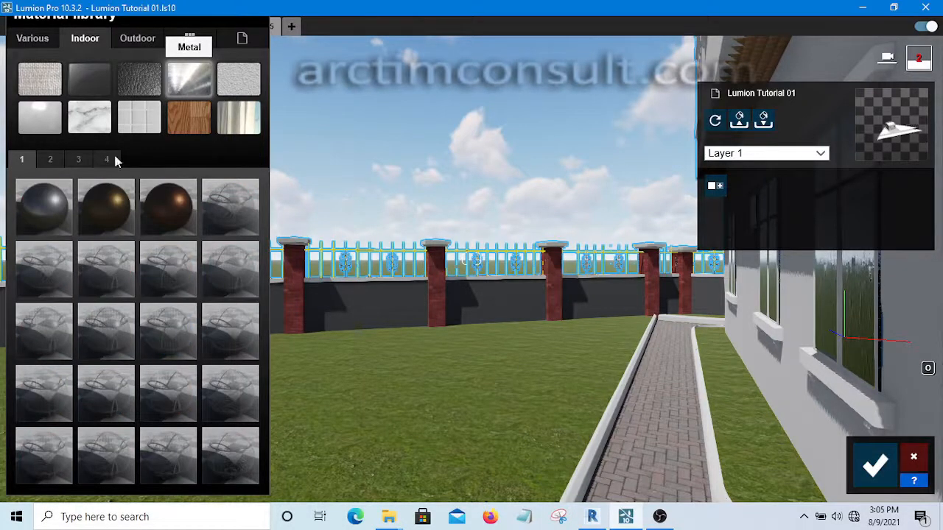
click(166, 207)
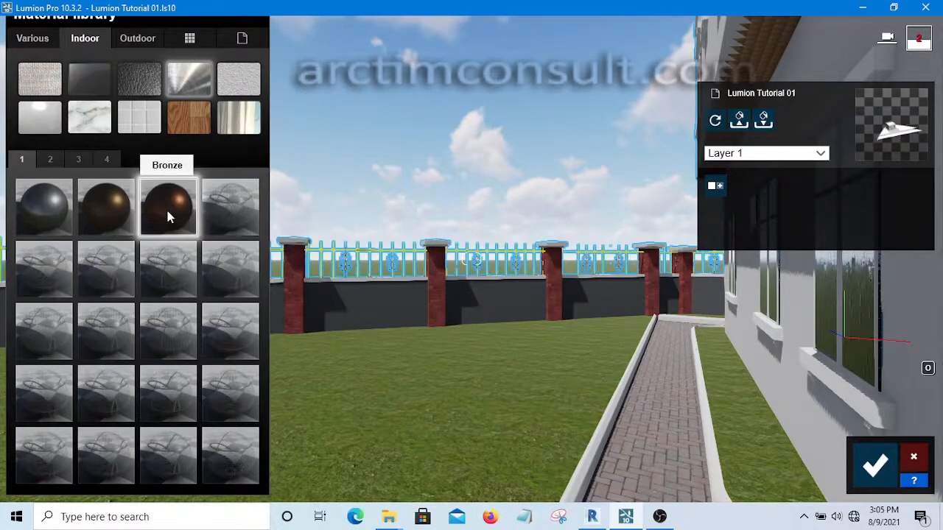
click(166, 207)
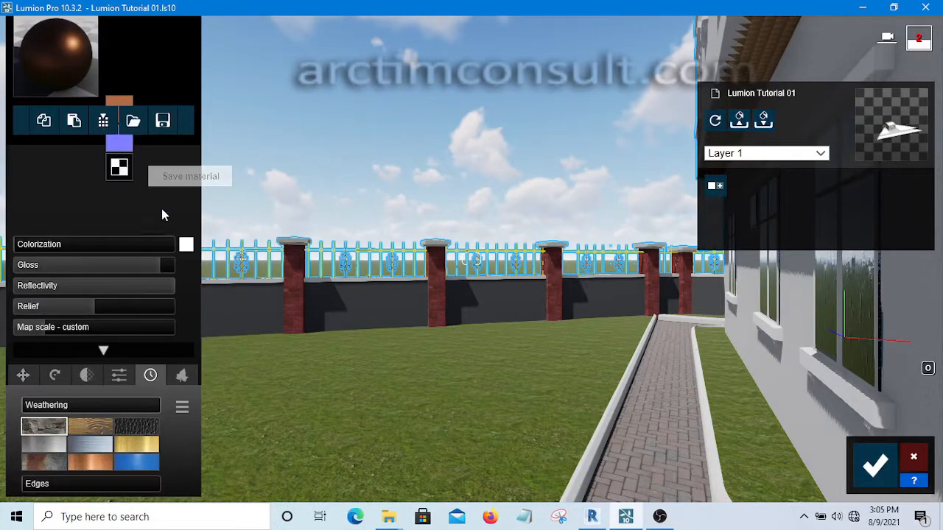
click(162, 207)
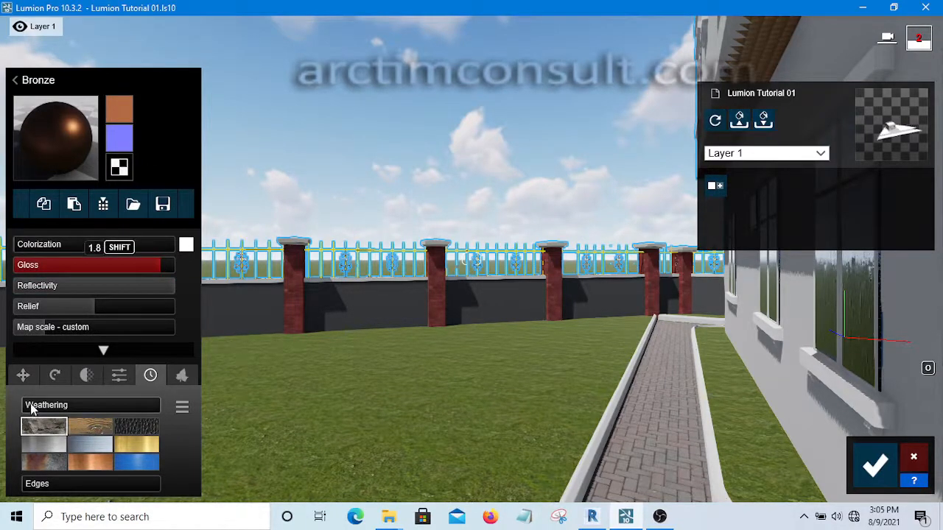
Step: Choose the Gold weathering style for the fence's Bronze material and keep the weathering amount low
click(137, 445)
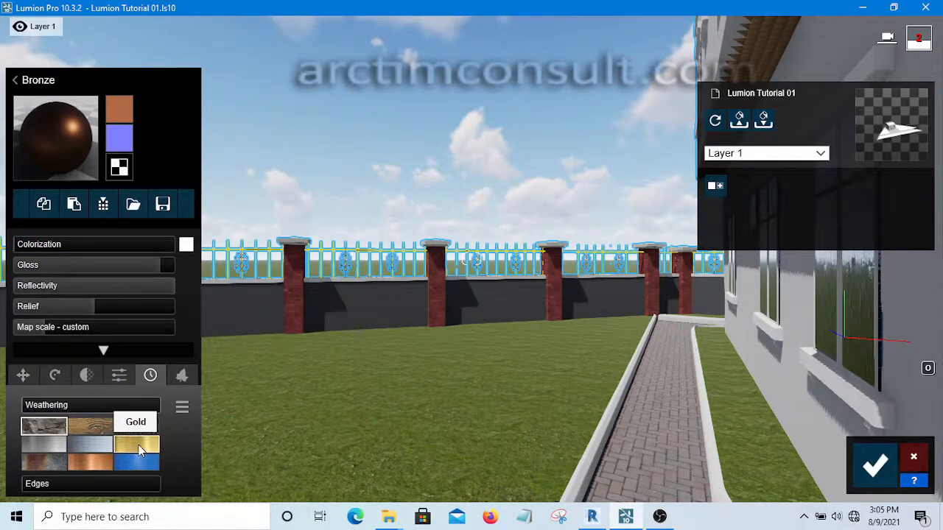
click(60, 405)
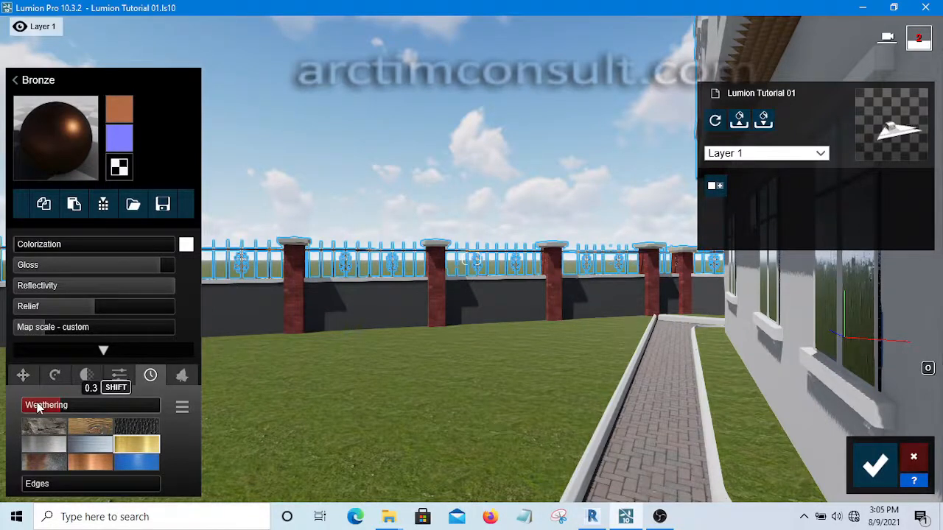
click(38, 408)
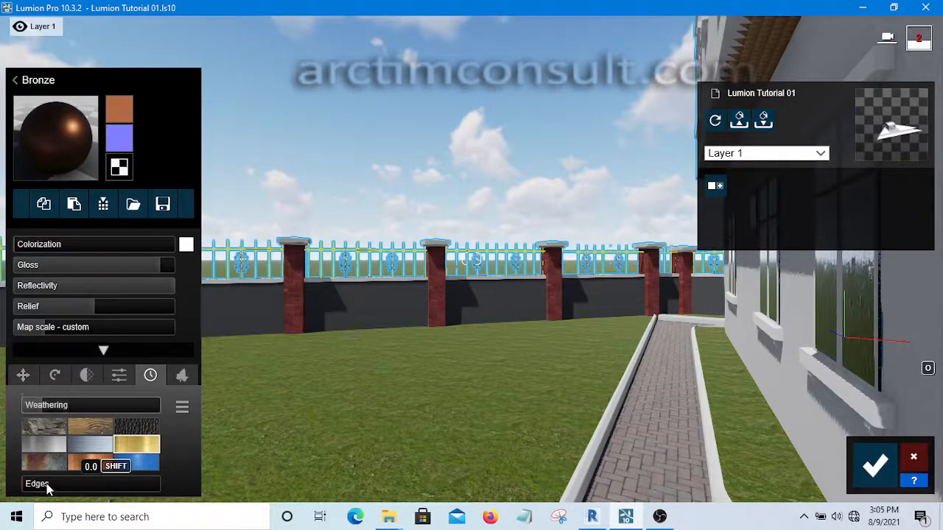
Step: Soften the Bronze railing material's edges slightly and save the fence's material changes
click(48, 488)
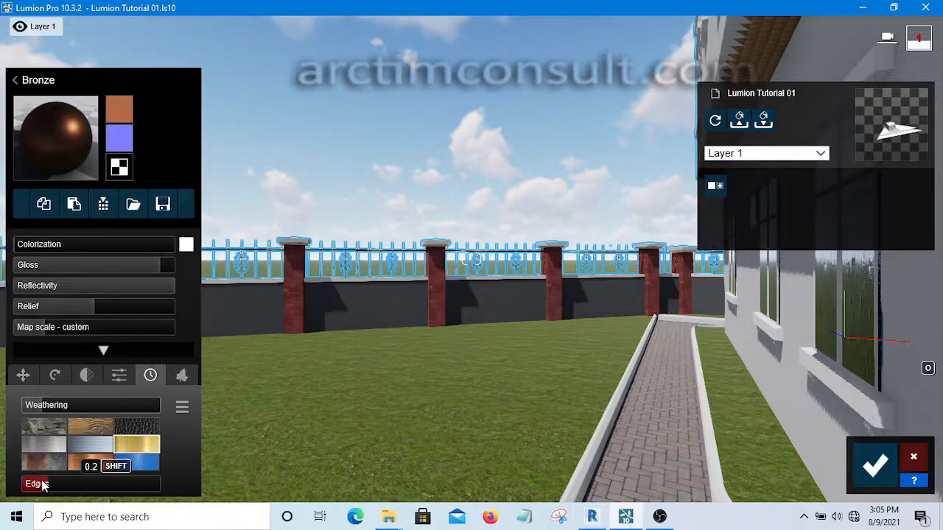
click(42, 485)
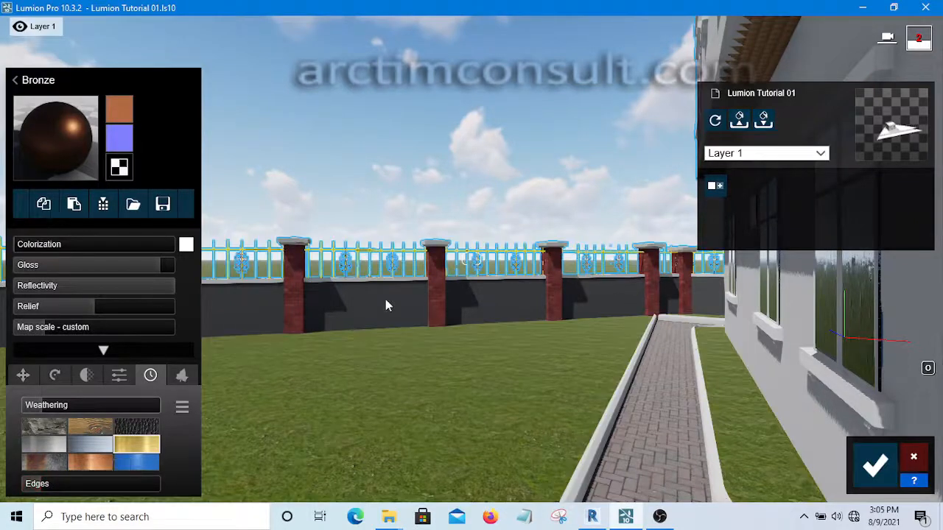
click(877, 466)
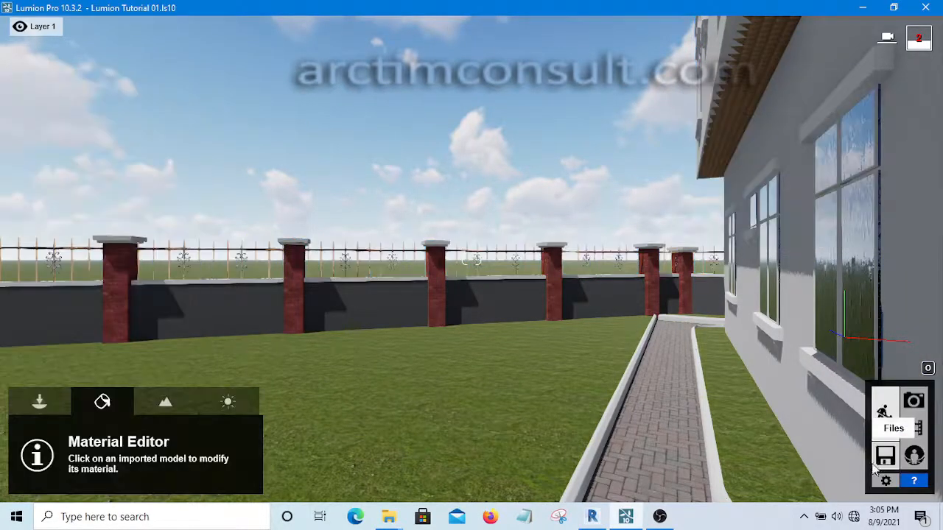